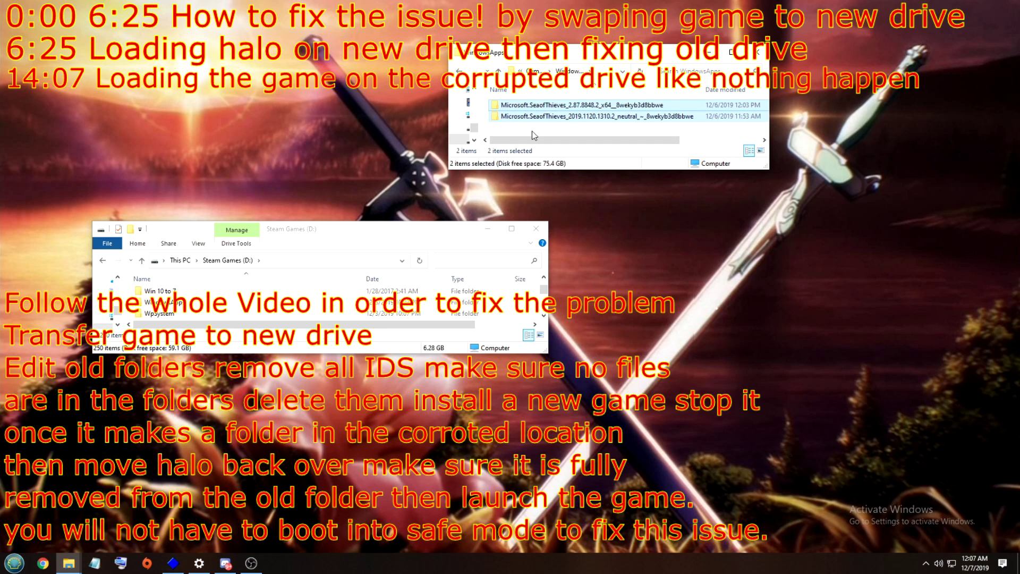
# Inspect the advanced security permission entries of the Microsoft.SeaofThieves_2019.1120.1310.2_neutral folder in E:\WindowsApps, and close its properties
pyautogui.rightClick(526, 116)
pyautogui.click(557, 427)
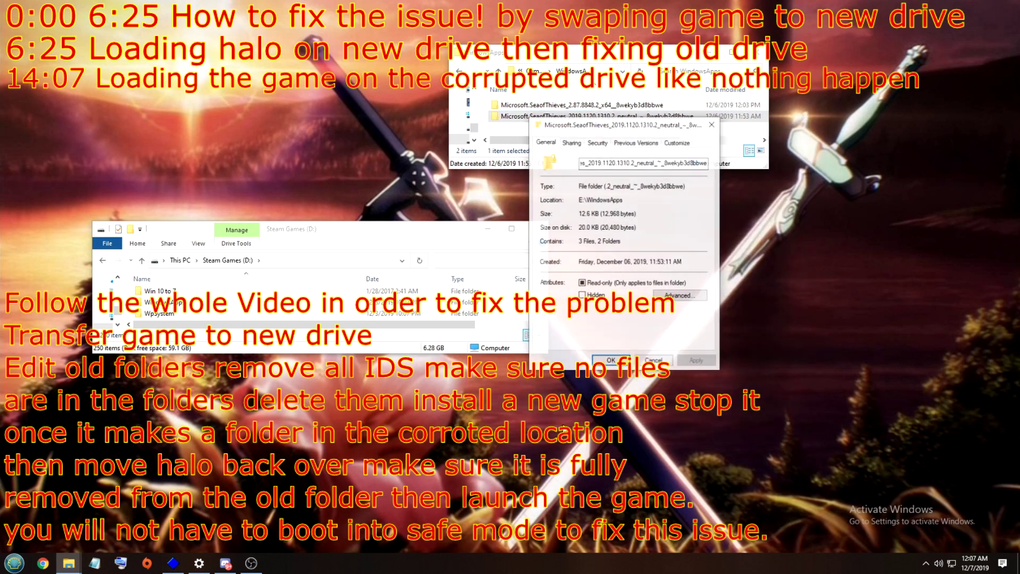
pyautogui.click(597, 142)
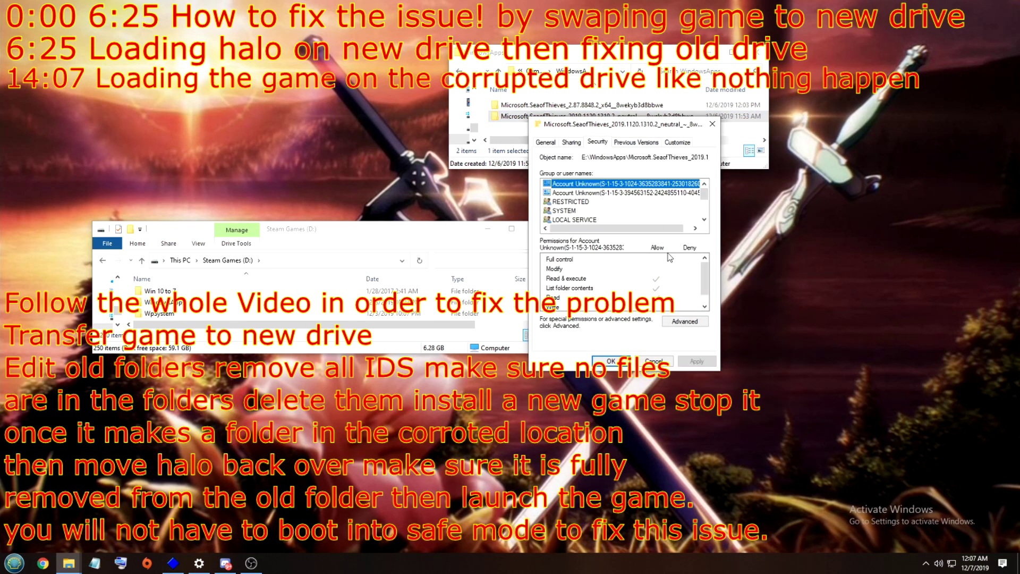
pyautogui.click(685, 321)
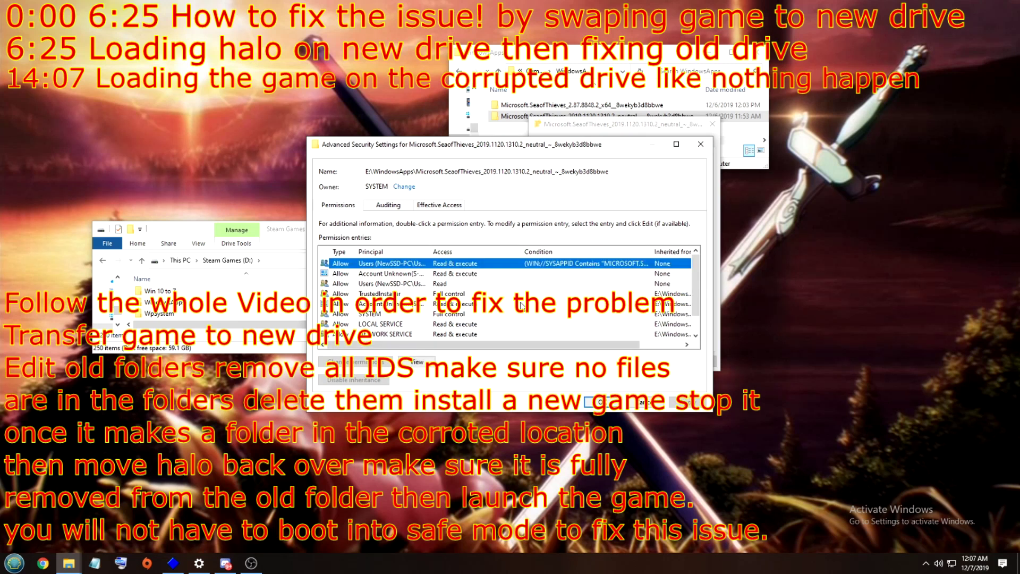
pyautogui.click(415, 334)
pyautogui.click(396, 341)
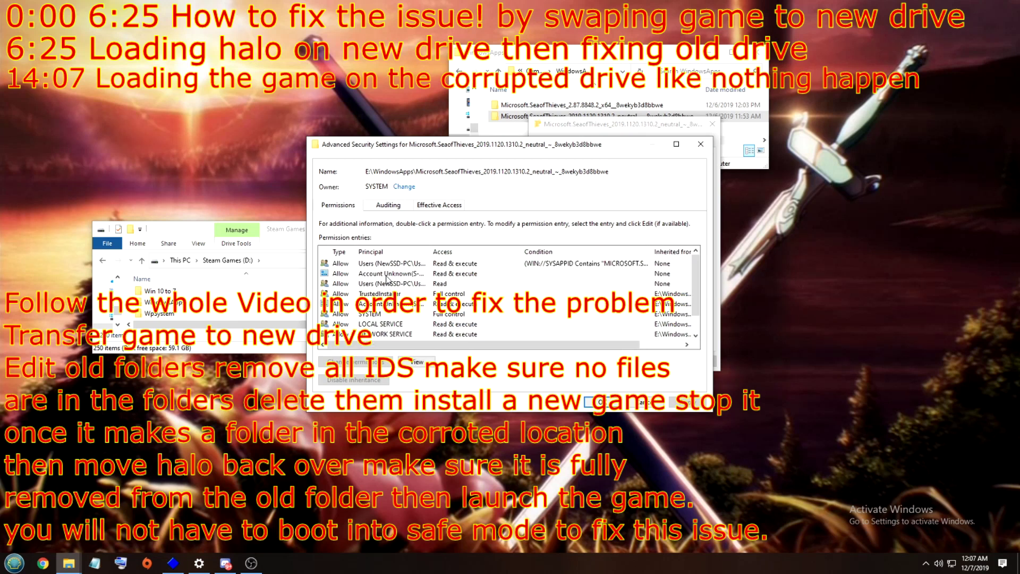
pyautogui.click(413, 296)
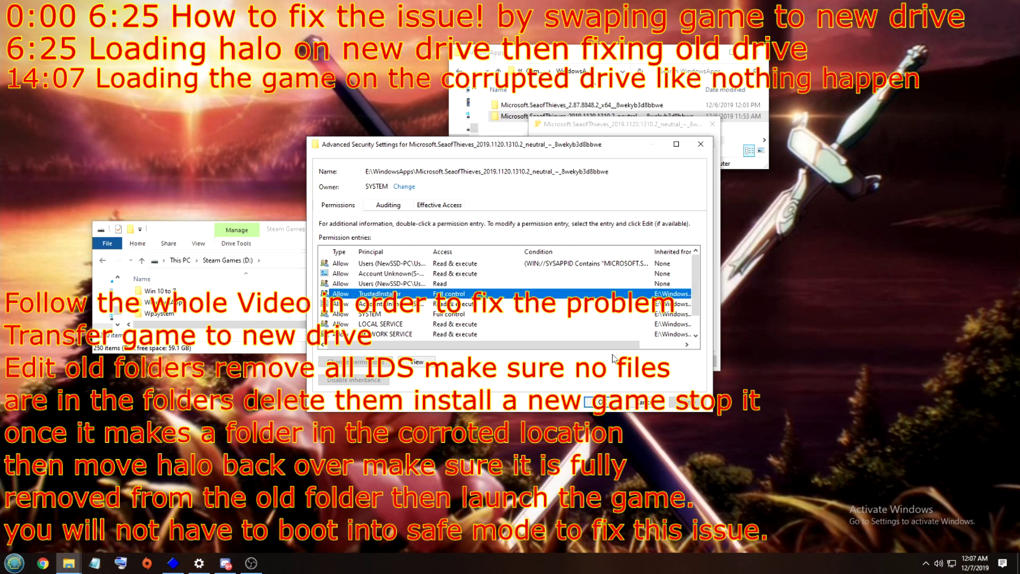
pyautogui.click(674, 402)
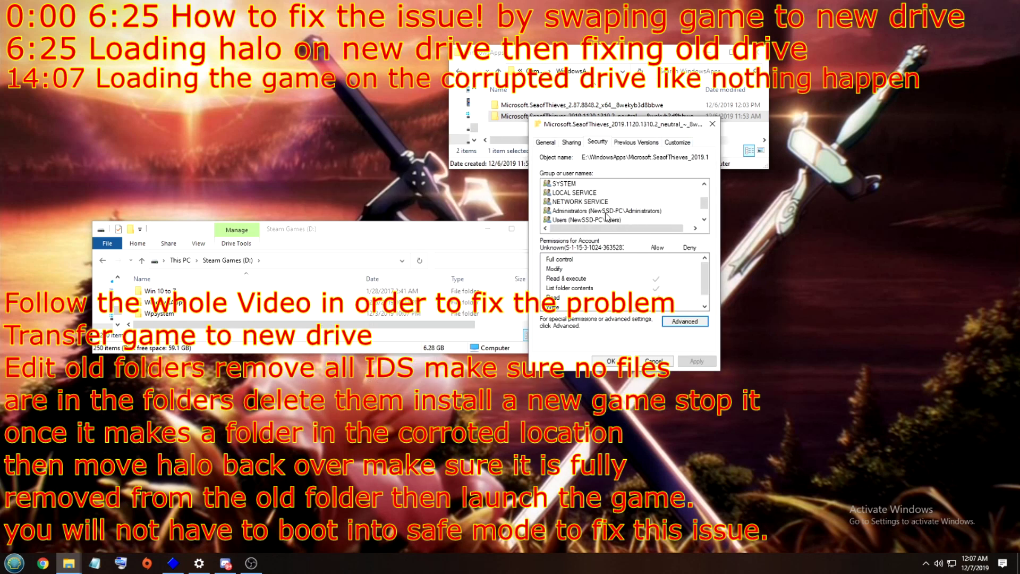
pyautogui.click(712, 123)
# View the sharing properties of the Microsoft.SeaofThieves_2.87.8848.2_x64 folder, close them and clear the folder selection
pyautogui.rightClick(532, 104)
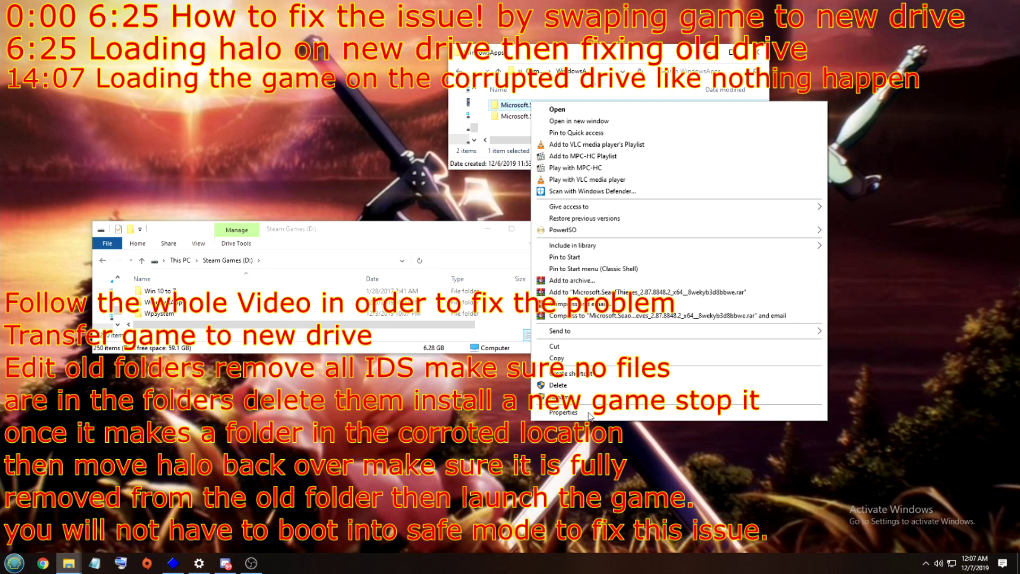
pyautogui.click(564, 412)
pyautogui.click(604, 127)
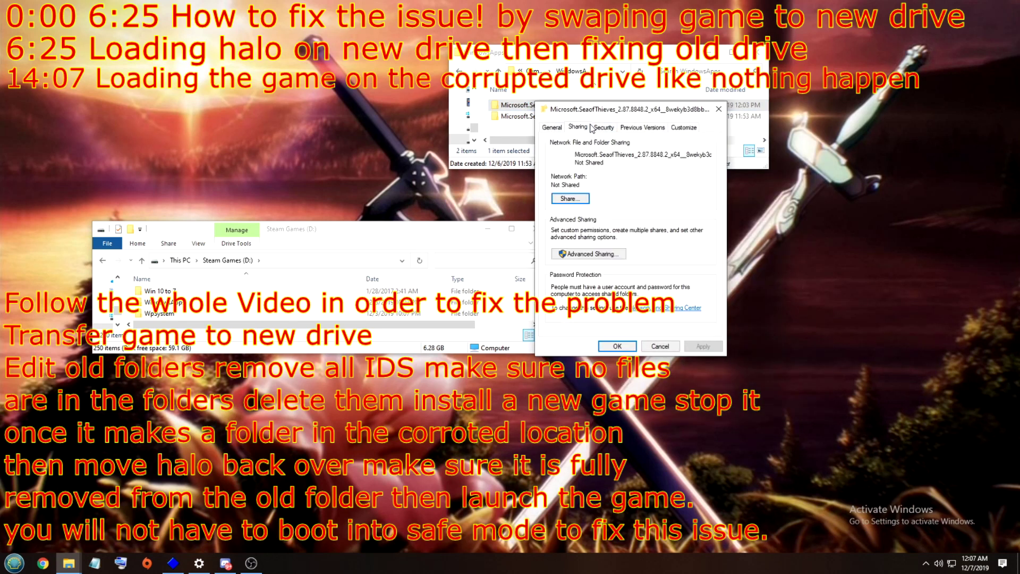
pyautogui.click(719, 109)
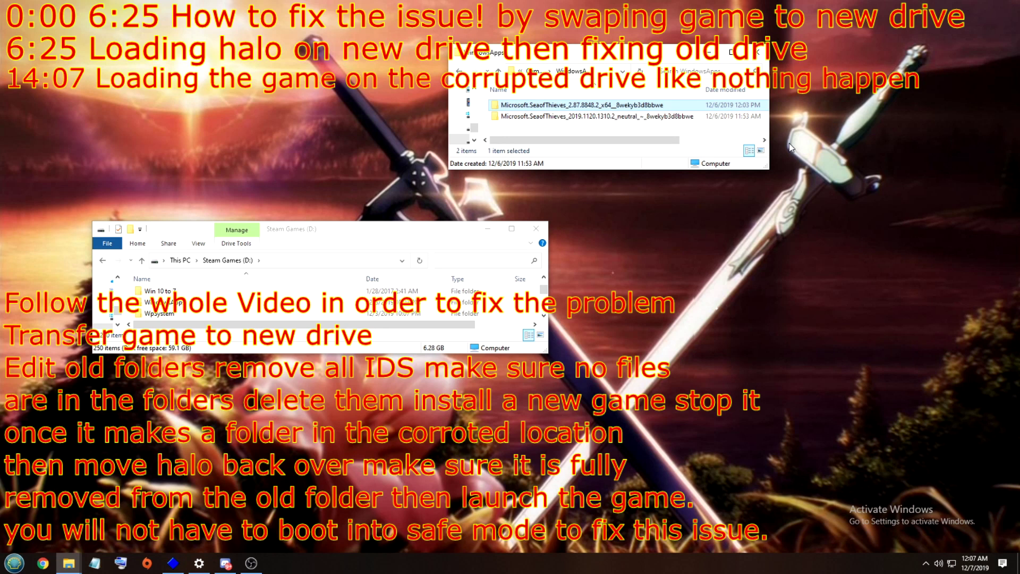
pyautogui.click(505, 128)
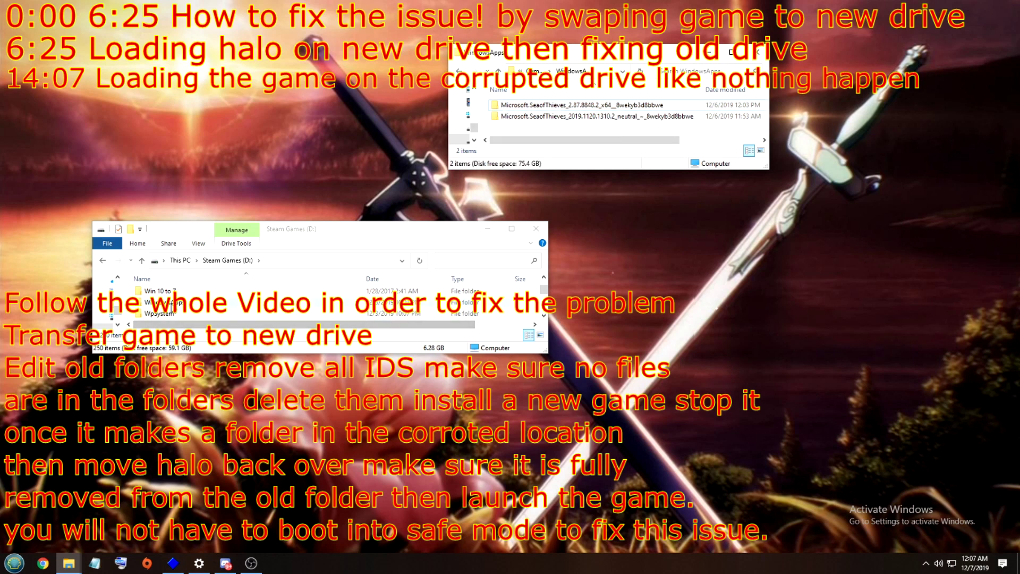
# Open the WindowsApps folder on Steam Games (D:), look inside the Microsoft.Chelan folder and return to WindowsApps
pyautogui.doubleClick(162, 303)
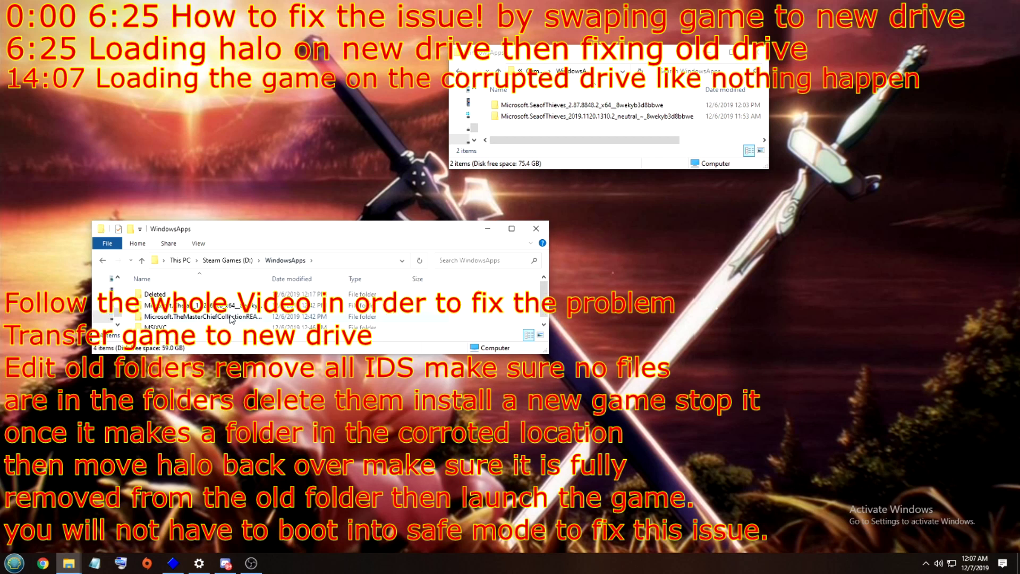
pyautogui.doubleClick(254, 304)
pyautogui.click(102, 260)
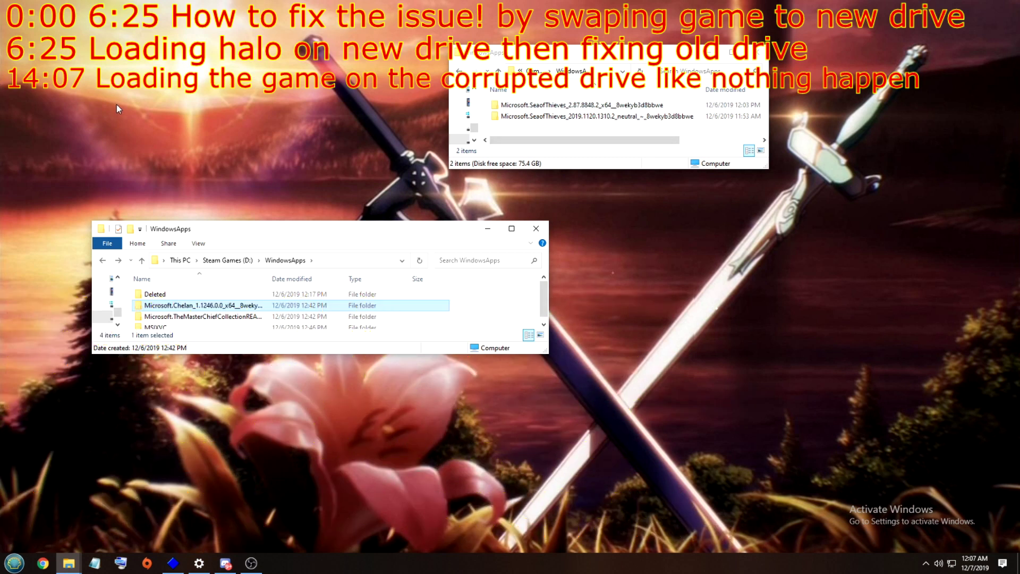
pyautogui.press('super')
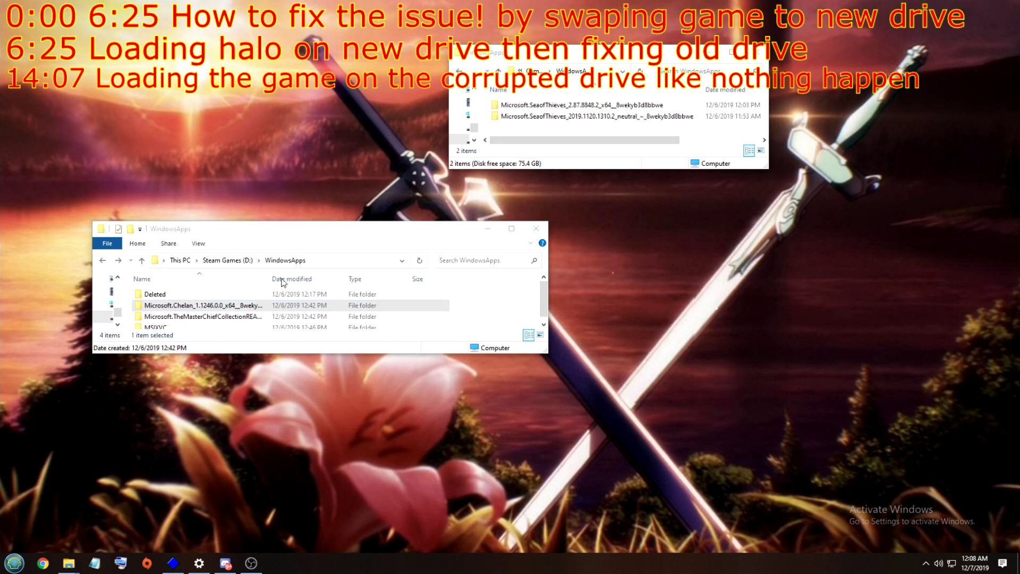
# Open the advanced security settings of the Microsoft.Chelan_1.1246.0.0_x64 folder in D:\WindowsApps
pyautogui.moveTo(205, 353)
pyautogui.mouseDown()
pyautogui.moveTo(205, 396)
pyautogui.moveTo(205, 374)
pyautogui.mouseUp()
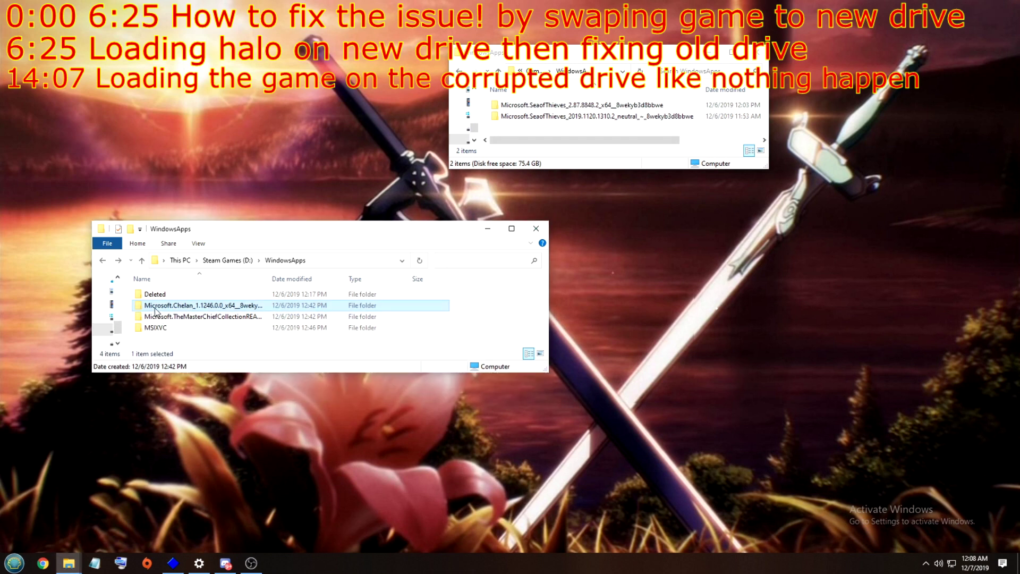
pyautogui.rightClick(229, 306)
pyautogui.click(290, 544)
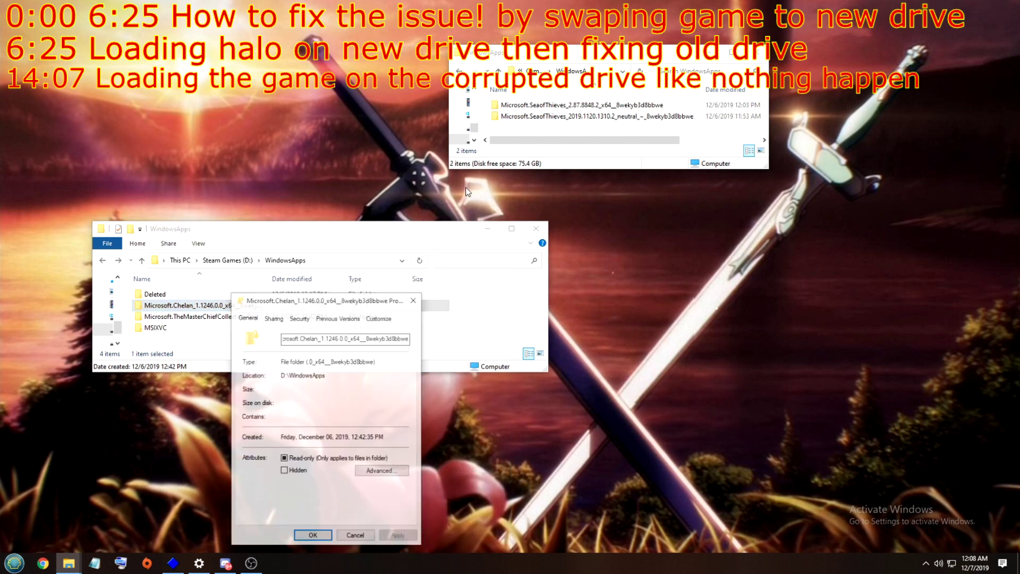
pyautogui.moveTo(298, 304); pyautogui.dragTo(292, 148)
pyautogui.click(294, 162)
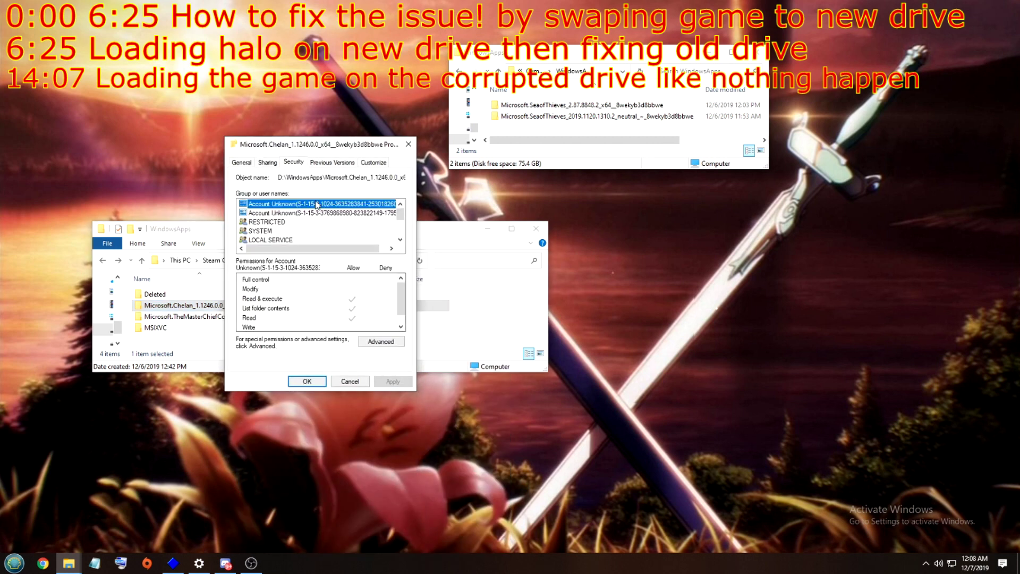
pyautogui.click(379, 342)
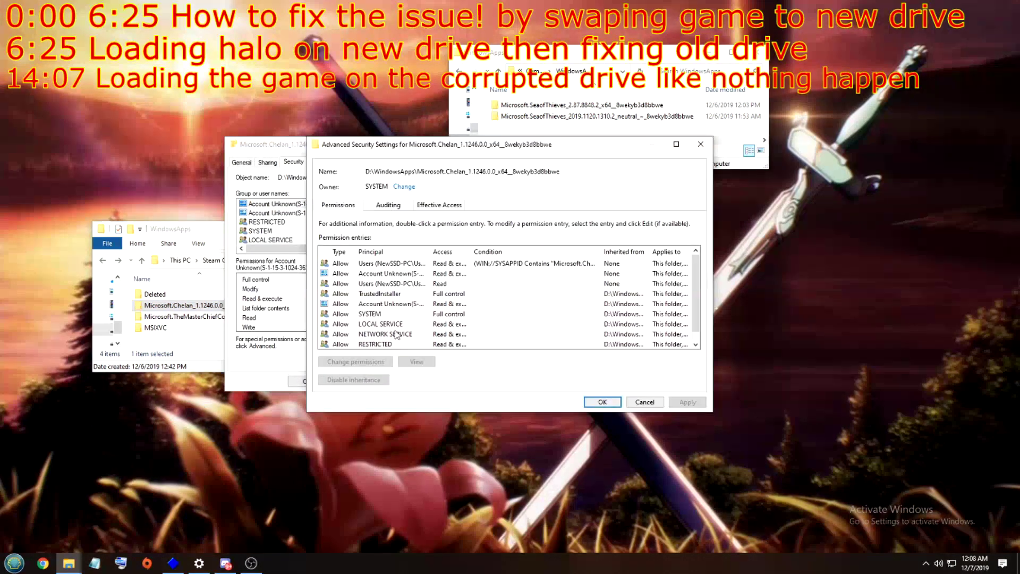
# Examine the access, condition and inheritance of the Chelan folder's permission entries, and close its security settings and properties
pyautogui.moveTo(471, 252); pyautogui.dragTo(506, 252)
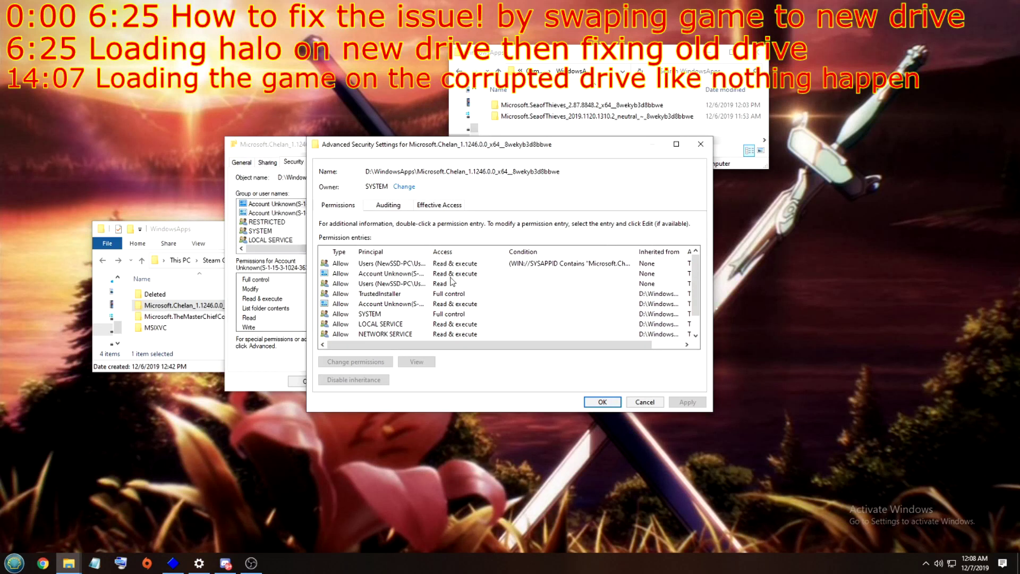
pyautogui.click(394, 263)
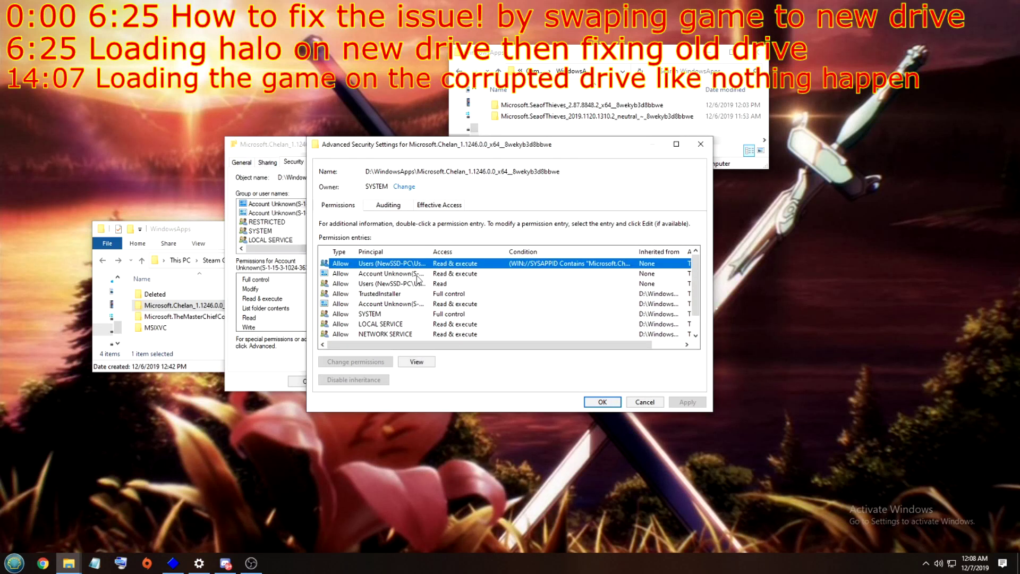
pyautogui.scroll(-1, 671, 297)
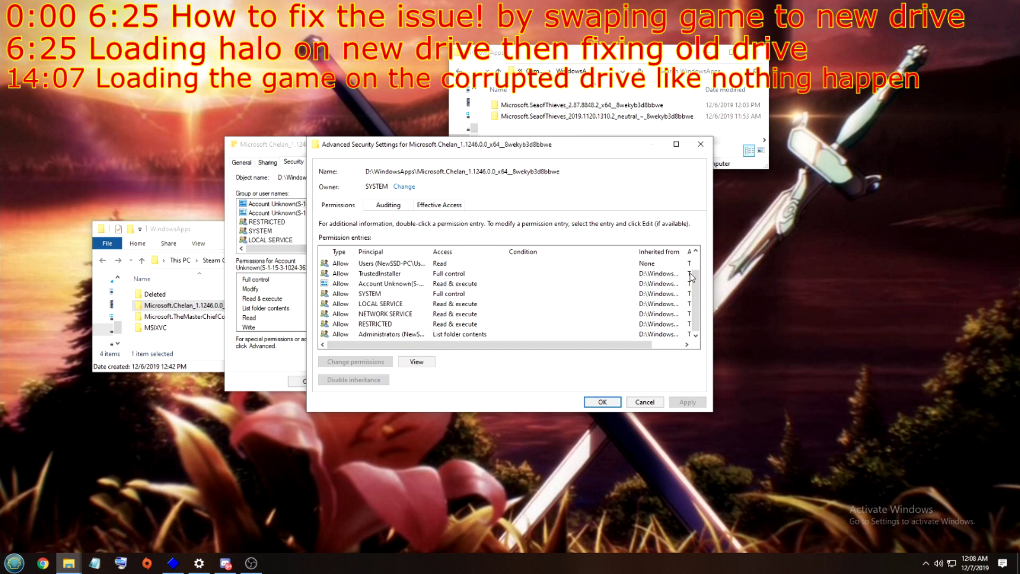
pyautogui.scroll(1, 692, 277)
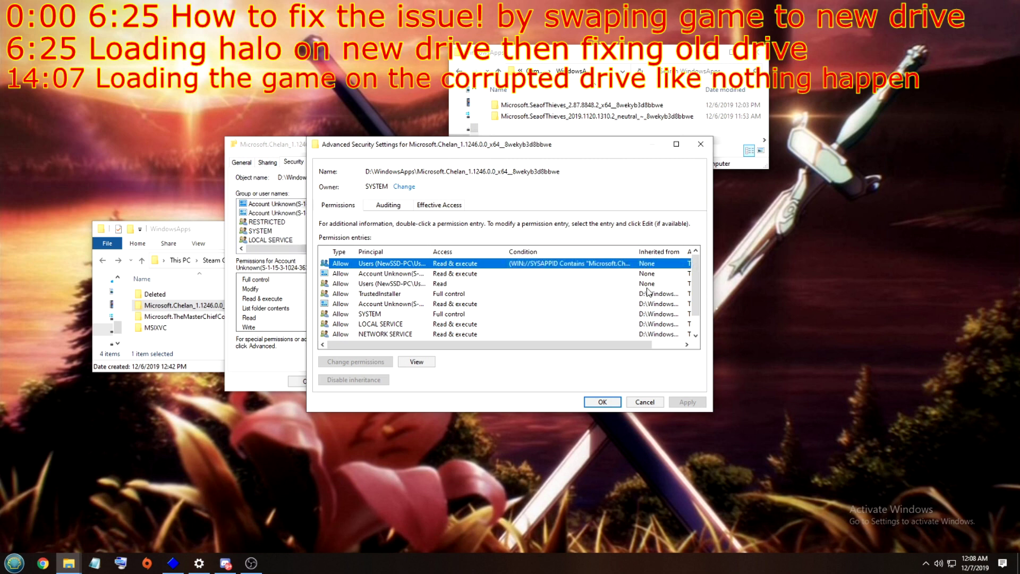
pyautogui.scroll(-1, 614, 313)
pyautogui.scroll(1, 560, 323)
pyautogui.click(700, 144)
pyautogui.press('Escape')
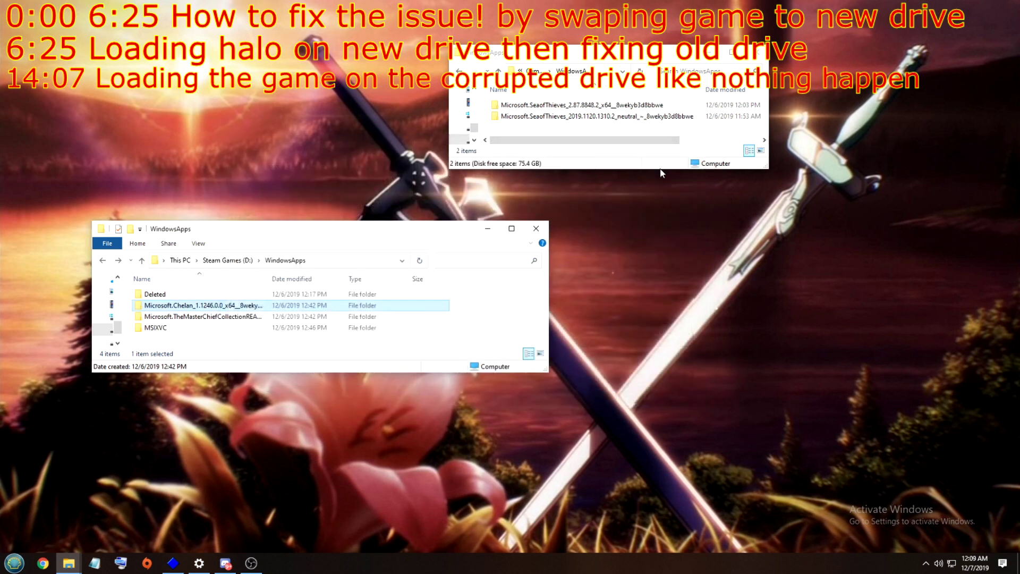
# Launch Sea of Thieves to test that it runs from its current drive
pyautogui.moveTo(518, 128); pyautogui.dragTo(579, 115)
pyautogui.click(14, 563)
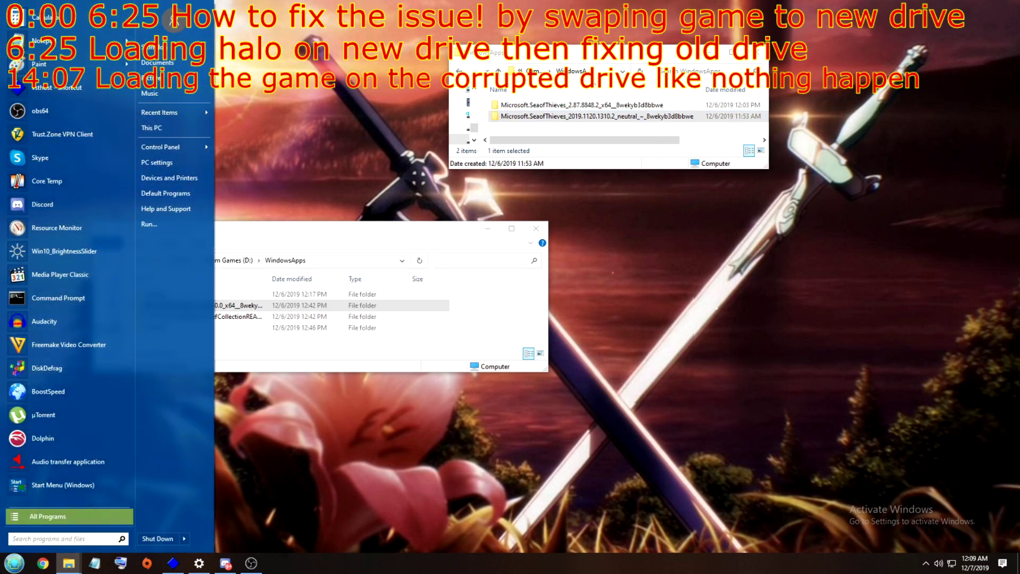
pyautogui.click(104, 222)
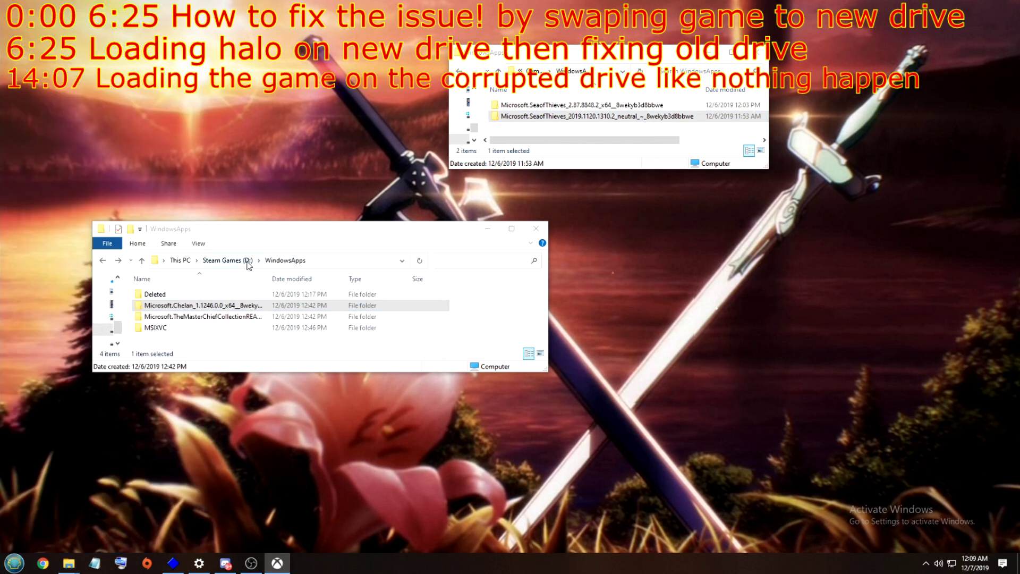
pyautogui.click(729, 58)
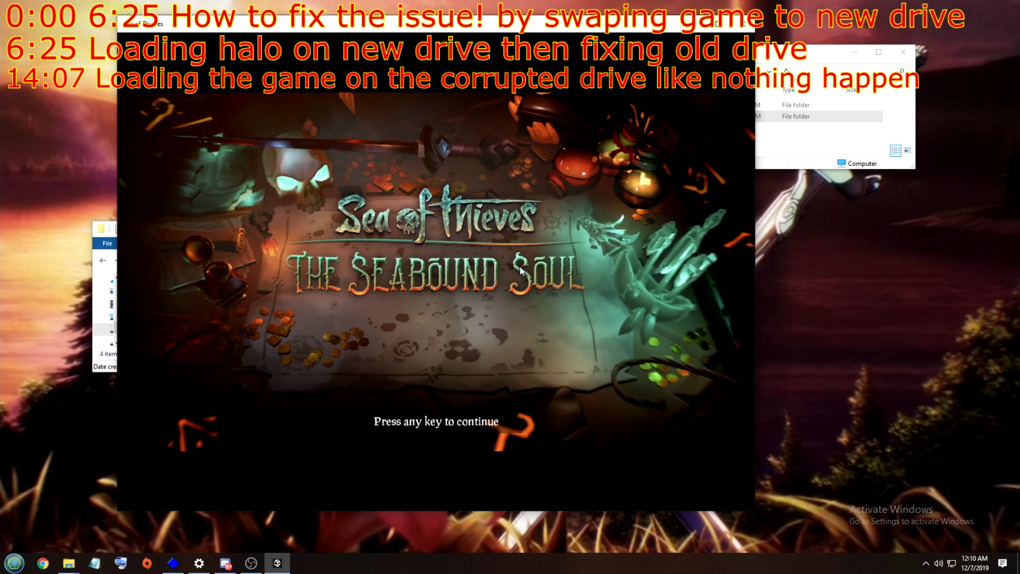
# Open the Windows Apps & features settings and widen the window to show the installed apps list
pyautogui.click(15, 562)
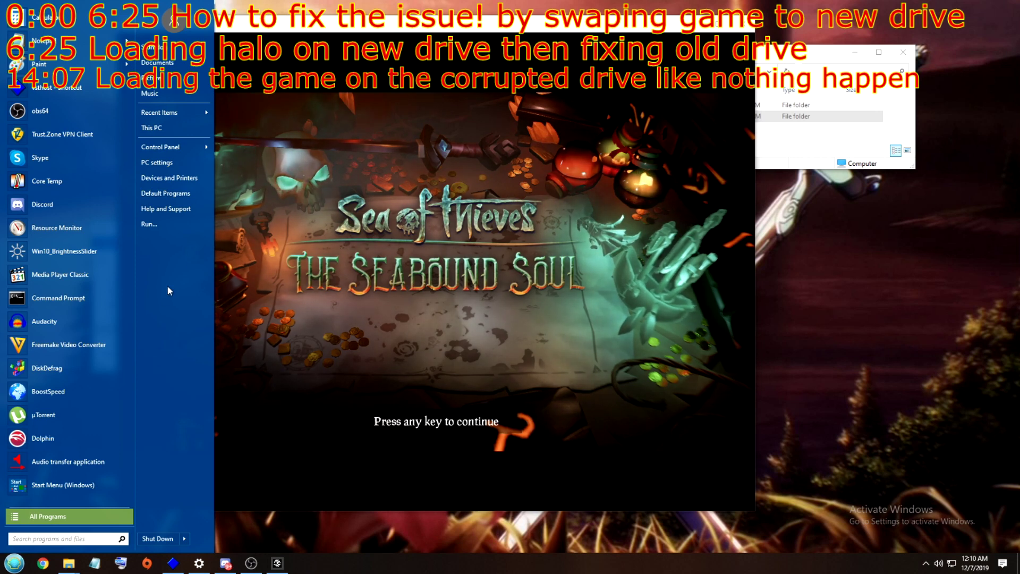
pyautogui.click(171, 163)
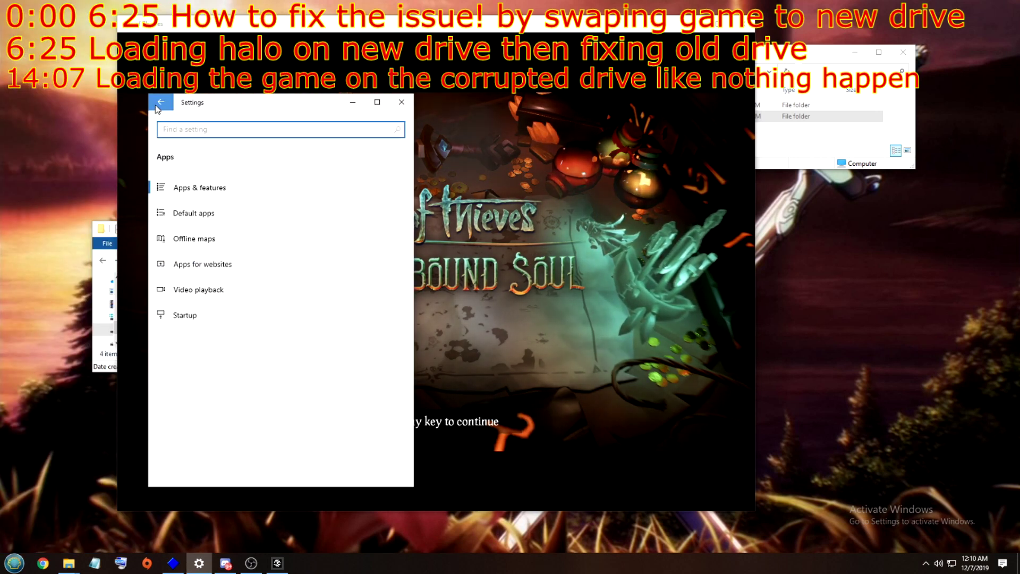
pyautogui.moveTo(414, 295); pyautogui.dragTo(728, 283)
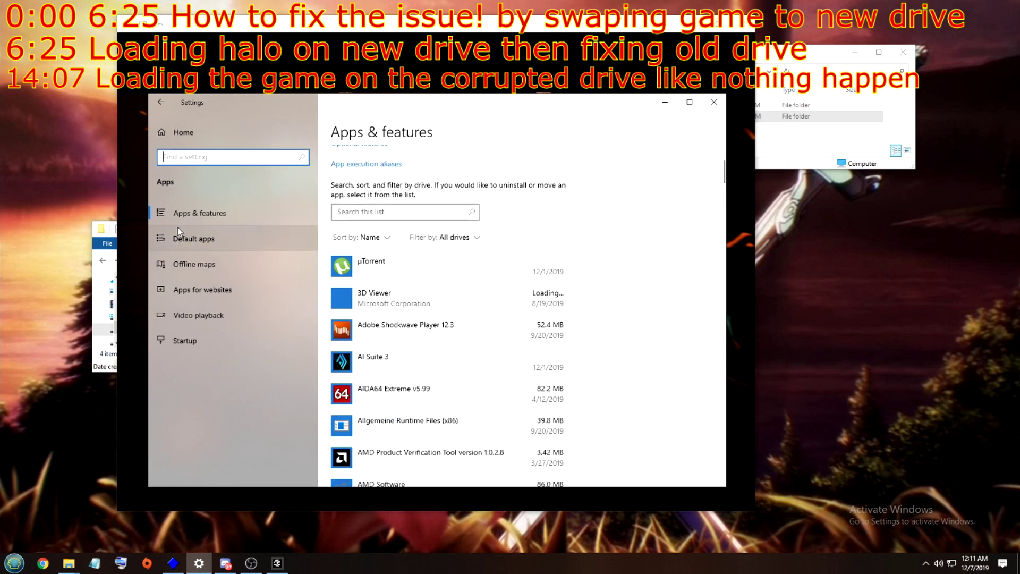
# Search the installed apps list for "sea", and replace the search with "halo"
pyautogui.click(378, 212)
pyautogui.write('h')
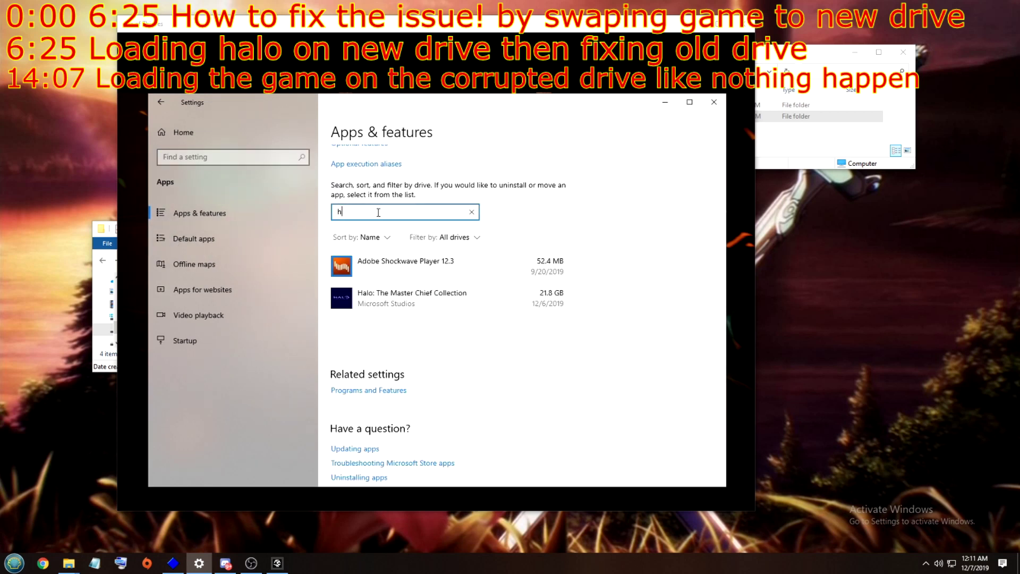
pyautogui.press('BackSpace')
pyautogui.write('sea')
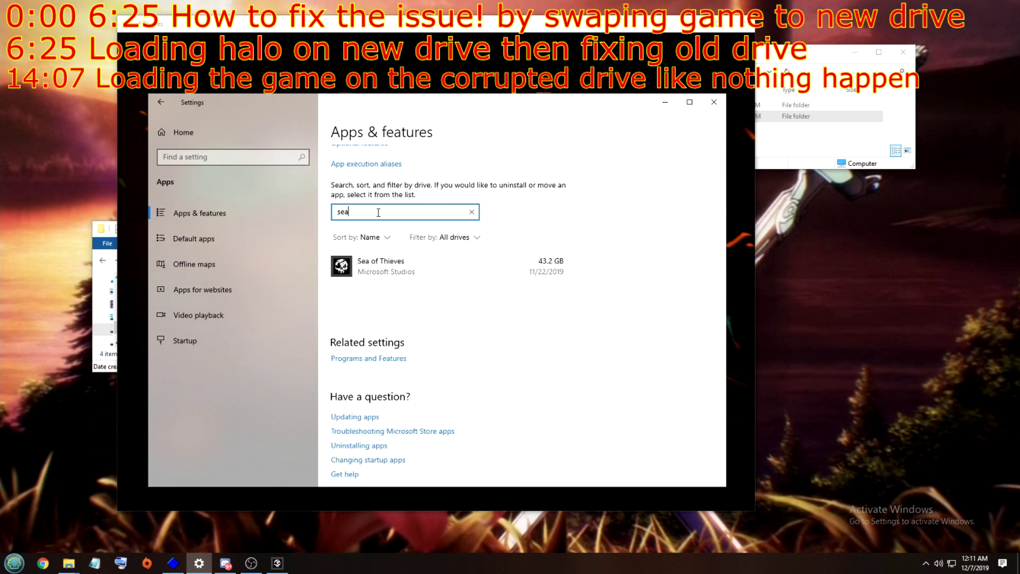
pyautogui.press('BackSpace')
pyautogui.press('BackSpace')
pyautogui.press('BackSpace')
pyautogui.write('halo')
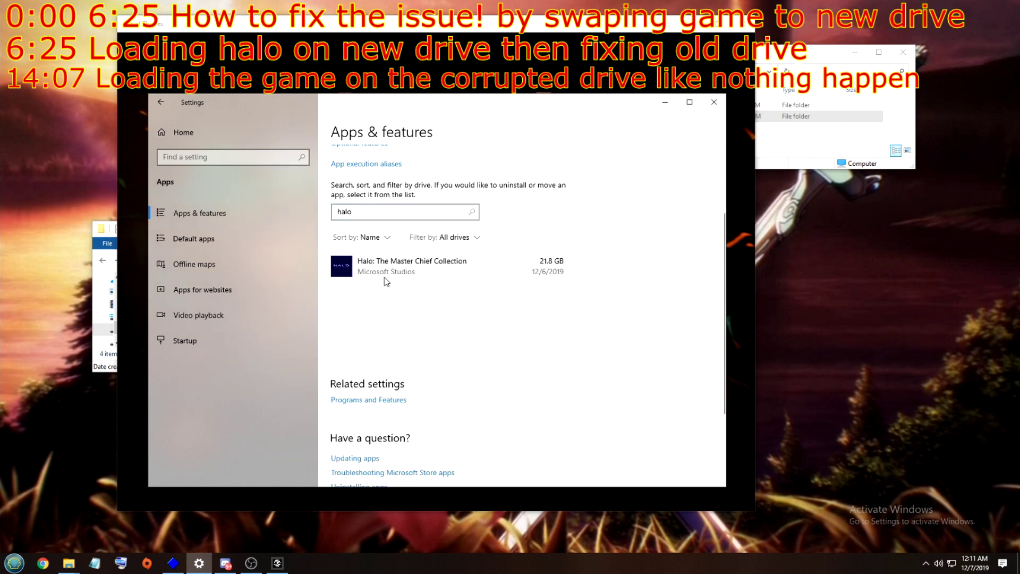
# Open the move options for Halo: The Master Chief Collection and choose Local Disk (C:) as the destination drive
pyautogui.click(386, 282)
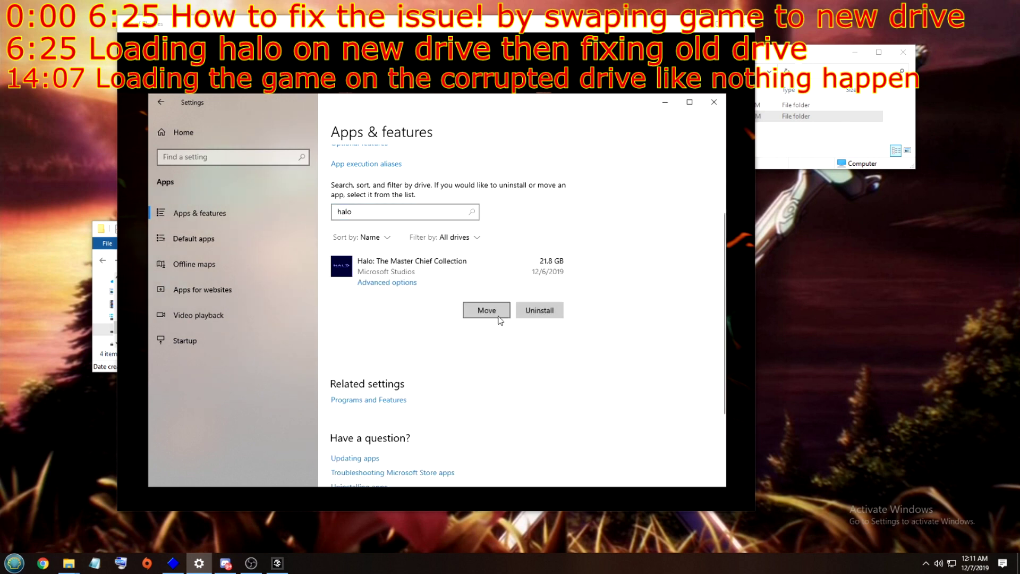
pyautogui.click(487, 313)
pyautogui.click(462, 249)
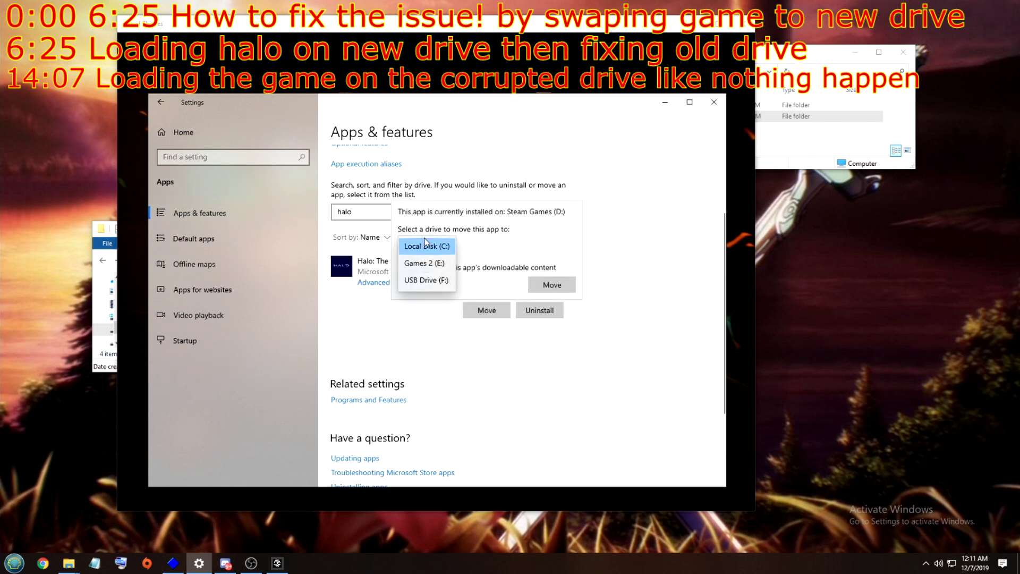
pyautogui.click(425, 244)
pyautogui.click(461, 248)
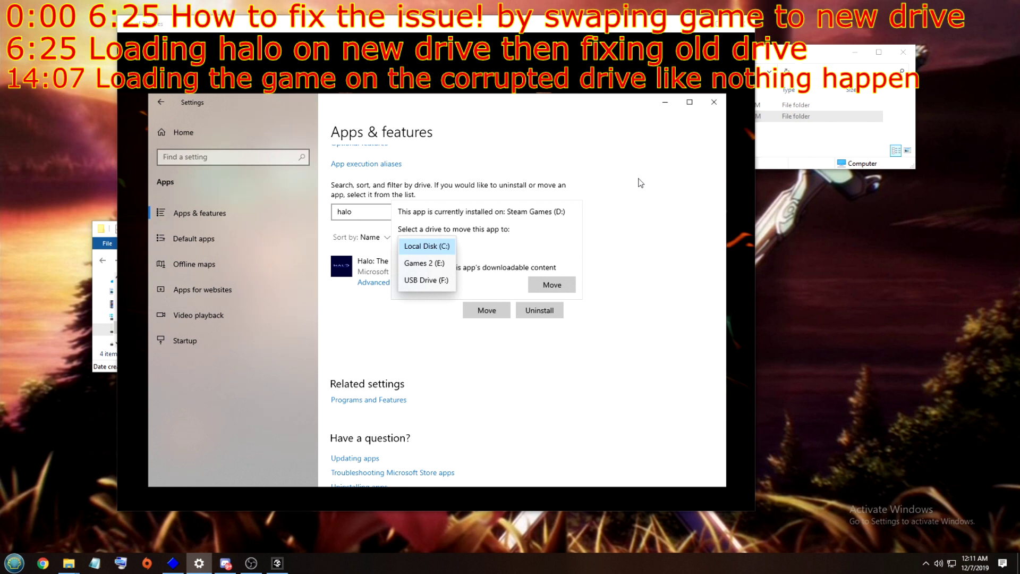
pyautogui.click(648, 214)
pyautogui.click(438, 244)
pyautogui.click(661, 260)
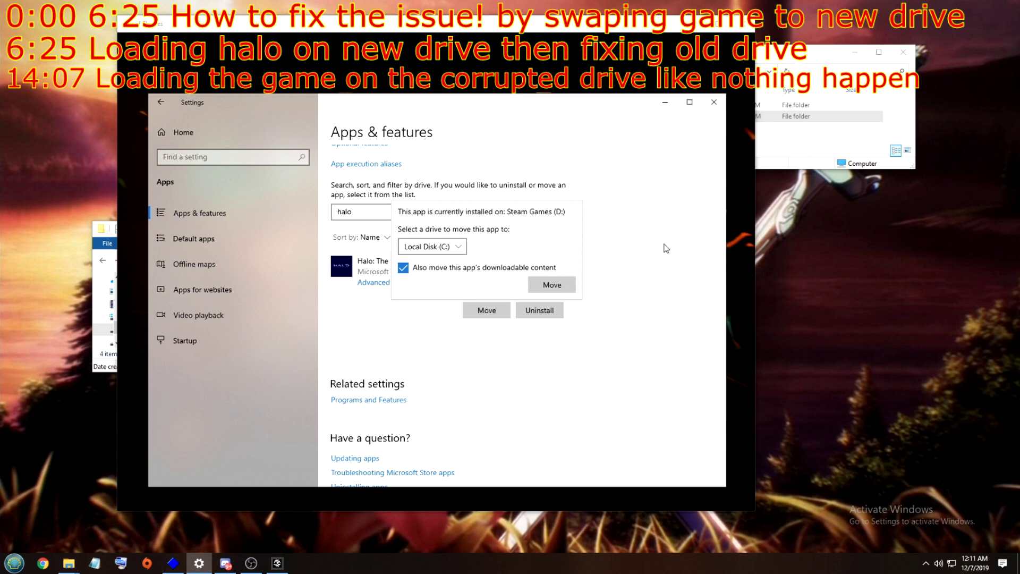
# Dismiss the move options for Halo: The Master Chief Collection and shift the Settings window aside to uncover the windows behind it
pyautogui.click(589, 219)
pyautogui.moveTo(483, 106); pyautogui.dragTo(782, 148)
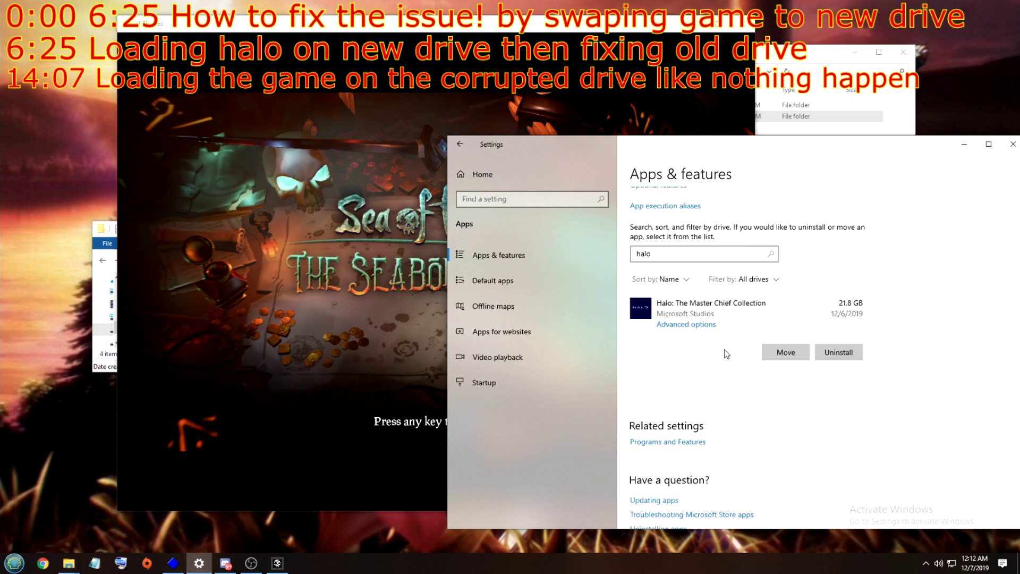
# Switch to File Explorer and go up to the root of Games 2 (E:) and Steam Games (D:) to compare their WindowsApps folders
pyautogui.hotkey('alt', 'Tab')
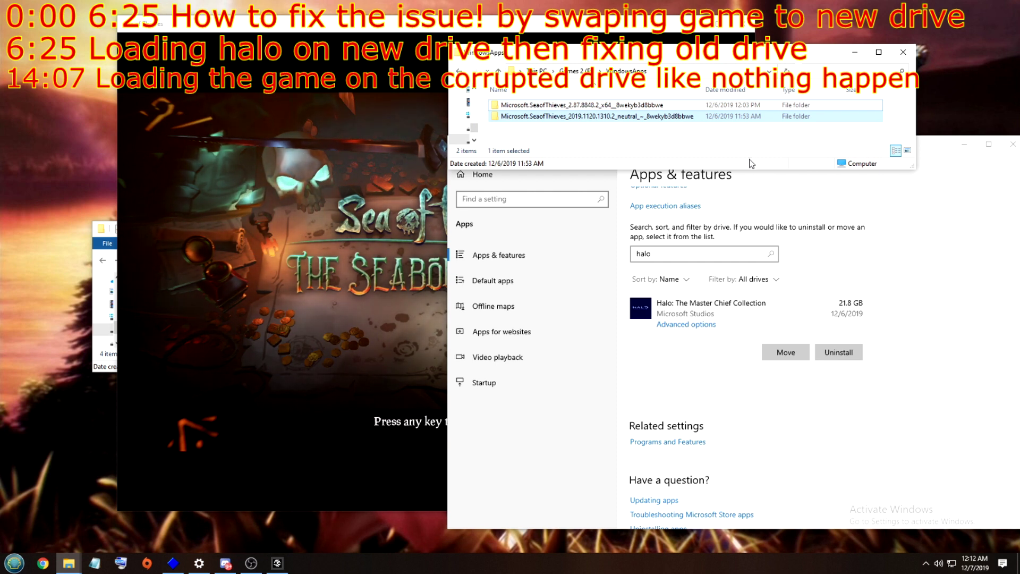
pyautogui.click(576, 70)
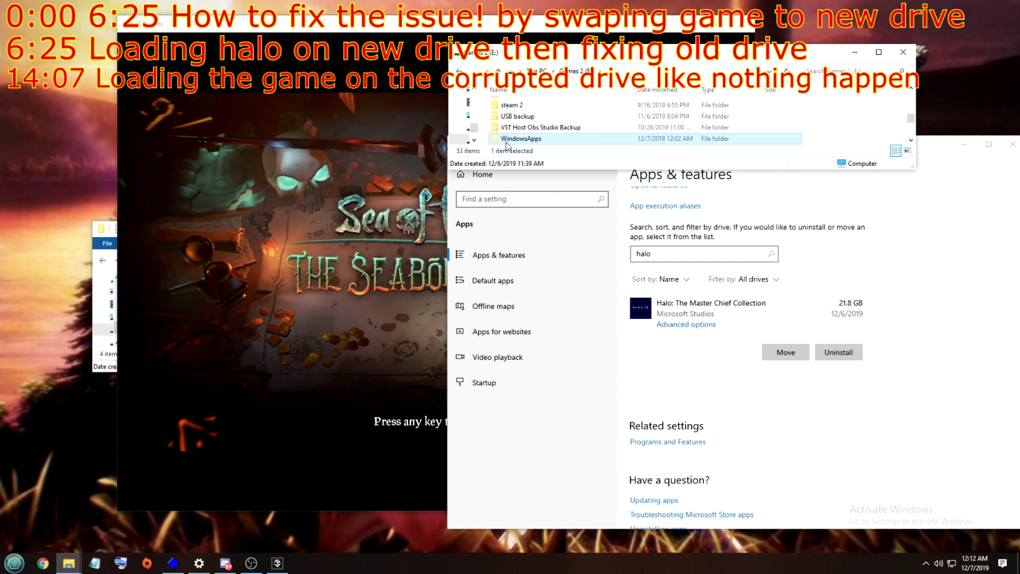
pyautogui.press('Up')
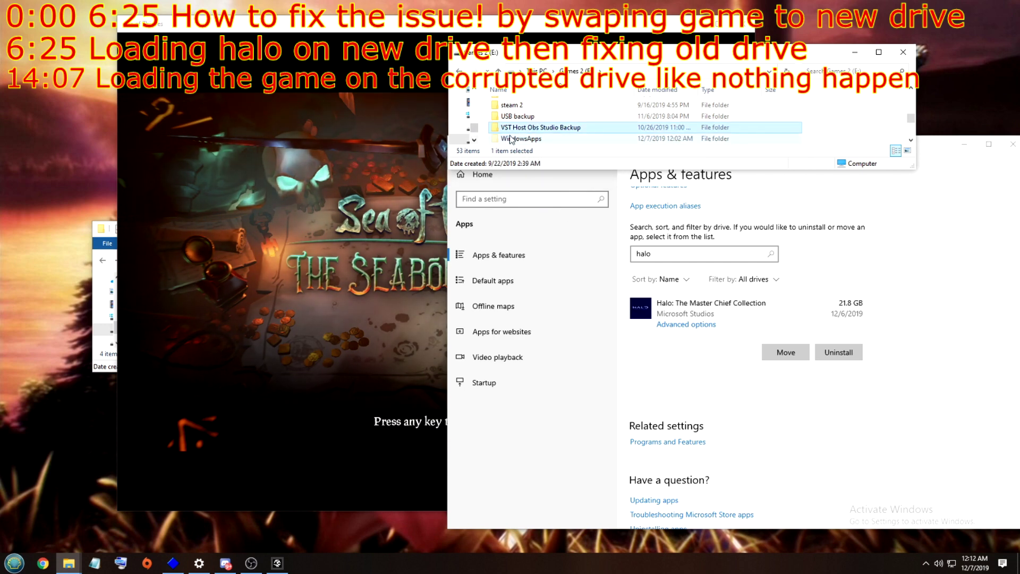
pyautogui.hotkey('alt', 'Tab')
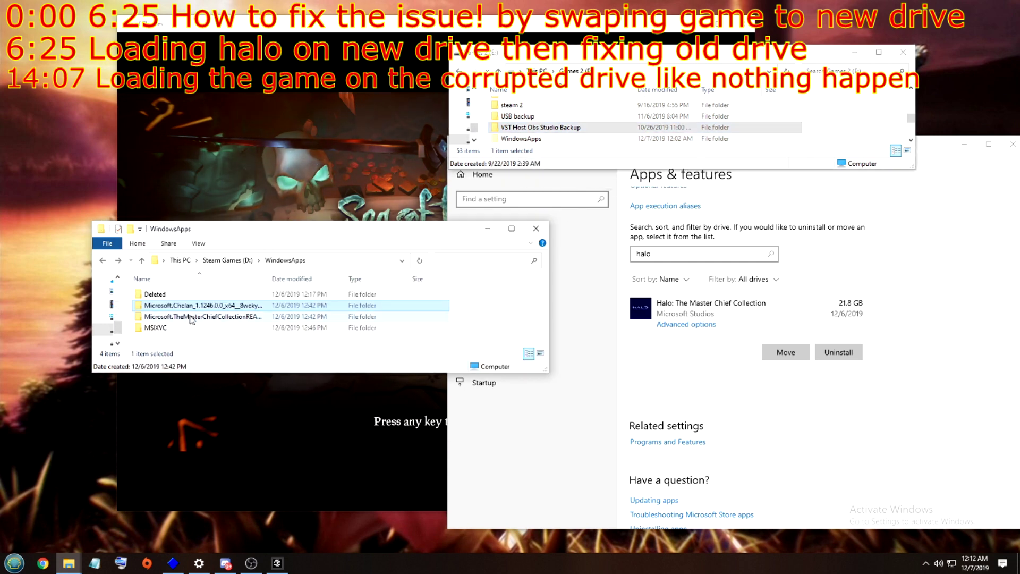
pyautogui.click(228, 261)
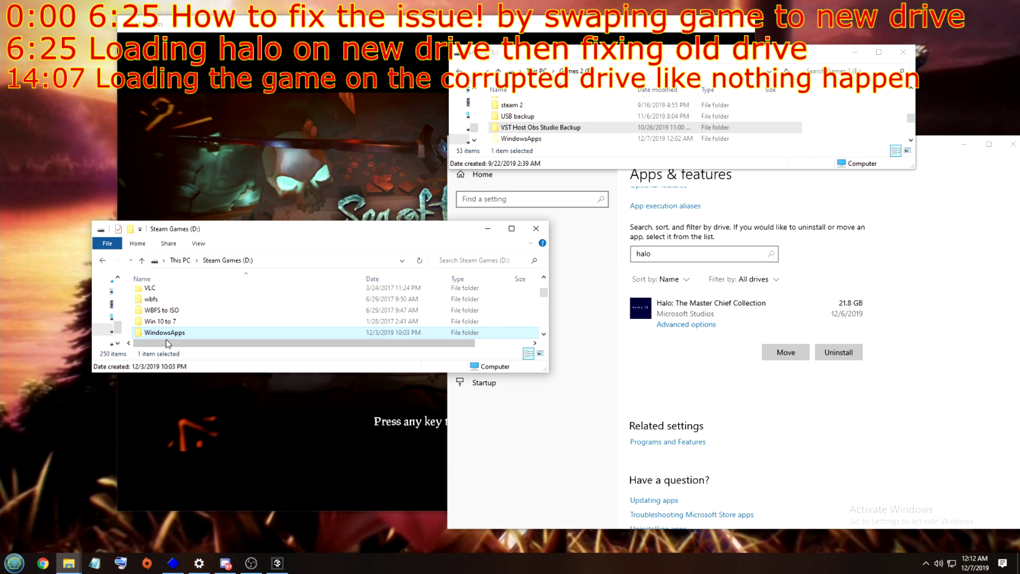
pyautogui.click(140, 322)
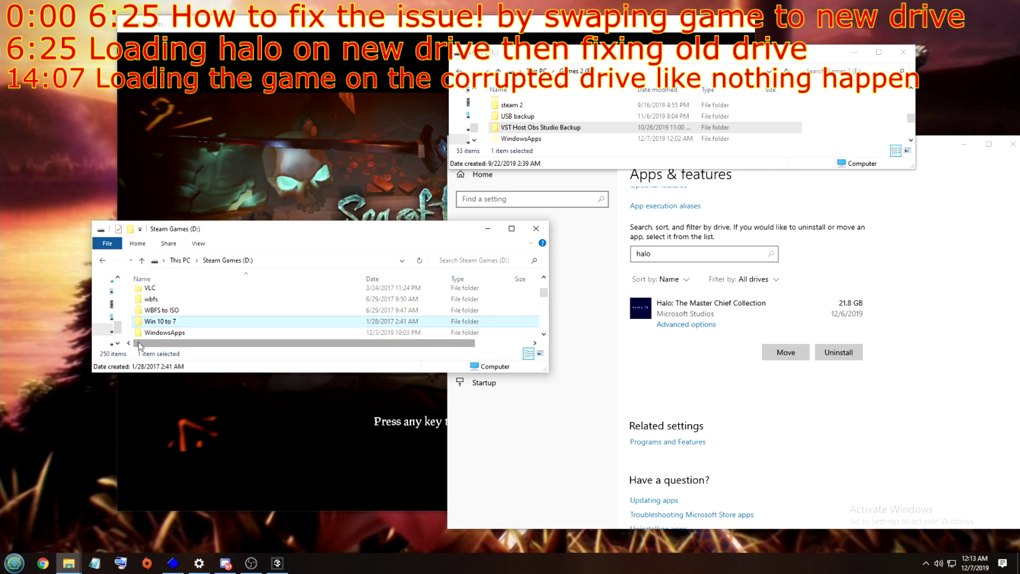
# Turn off the display of hidden items, compare the folder lists of both drives, and turn hidden items back on
pyautogui.click(198, 243)
pyautogui.click(377, 281)
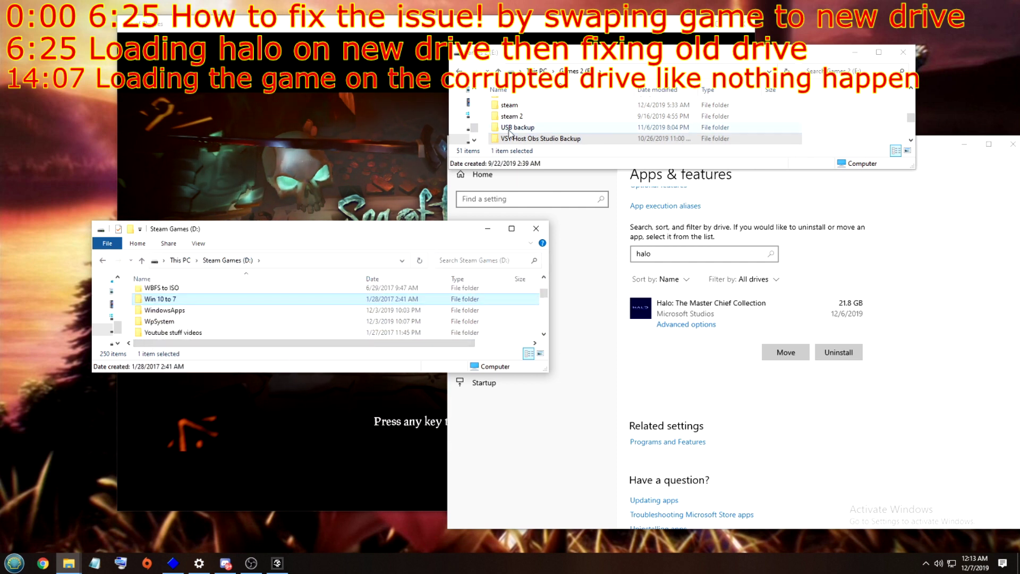
pyautogui.scroll(-2, 514, 122)
pyautogui.scroll(2, 518, 122)
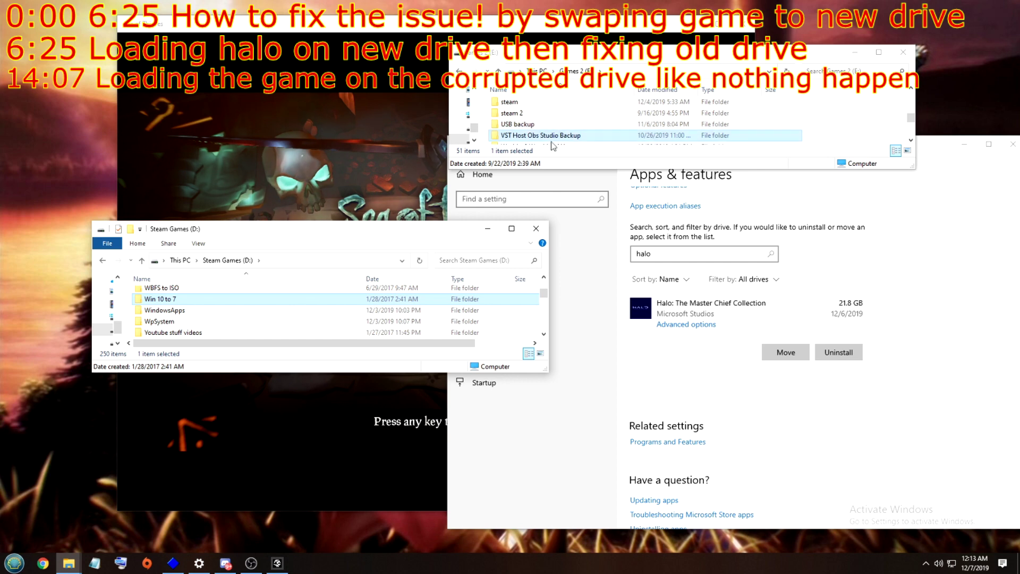
pyautogui.scroll(-1, 536, 127)
pyautogui.scroll(1, 537, 130)
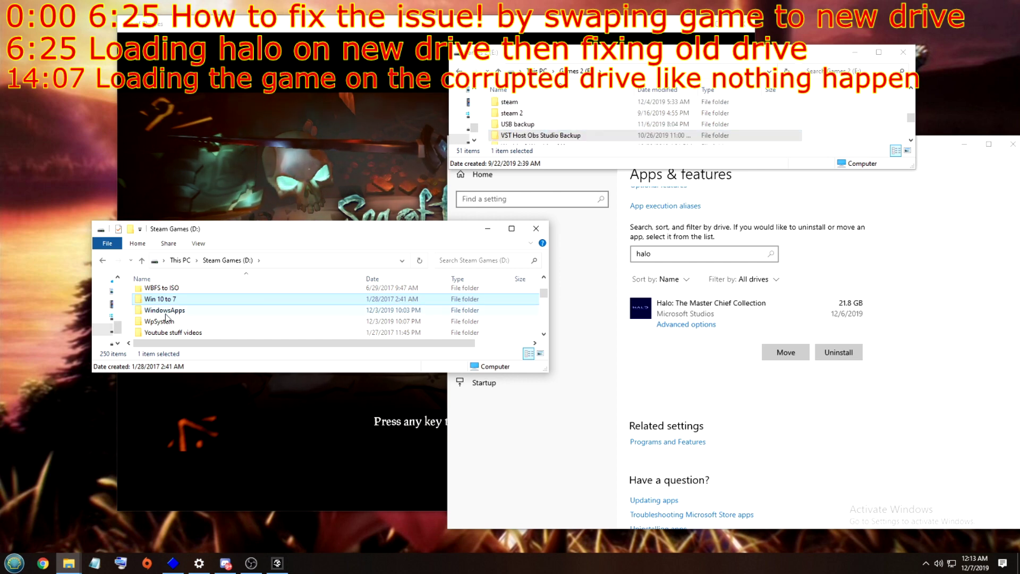
pyautogui.click(199, 244)
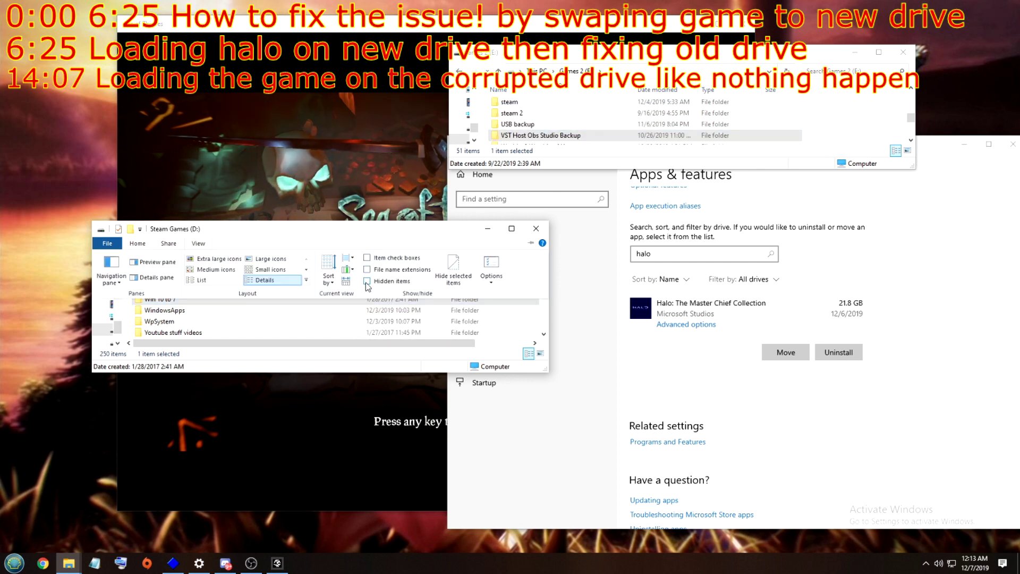
pyautogui.click(369, 282)
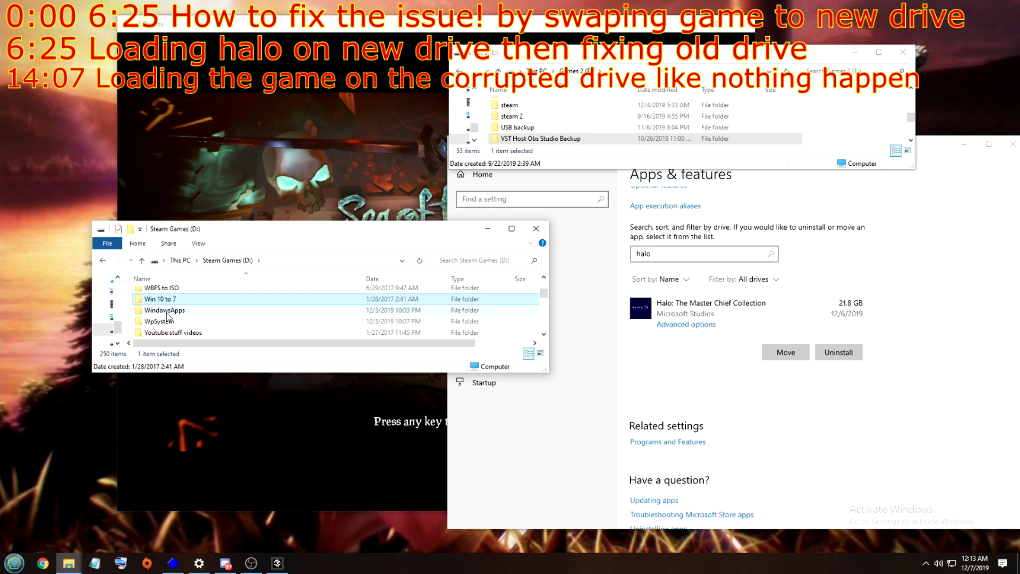
# Open the Microsoft.Chelan package folder inside WindowsApps on Steam Games (D:) and look through its files, including mcclauncher
pyautogui.doubleClick(168, 311)
pyautogui.doubleClick(175, 300)
pyautogui.scroll(-4, 191, 330)
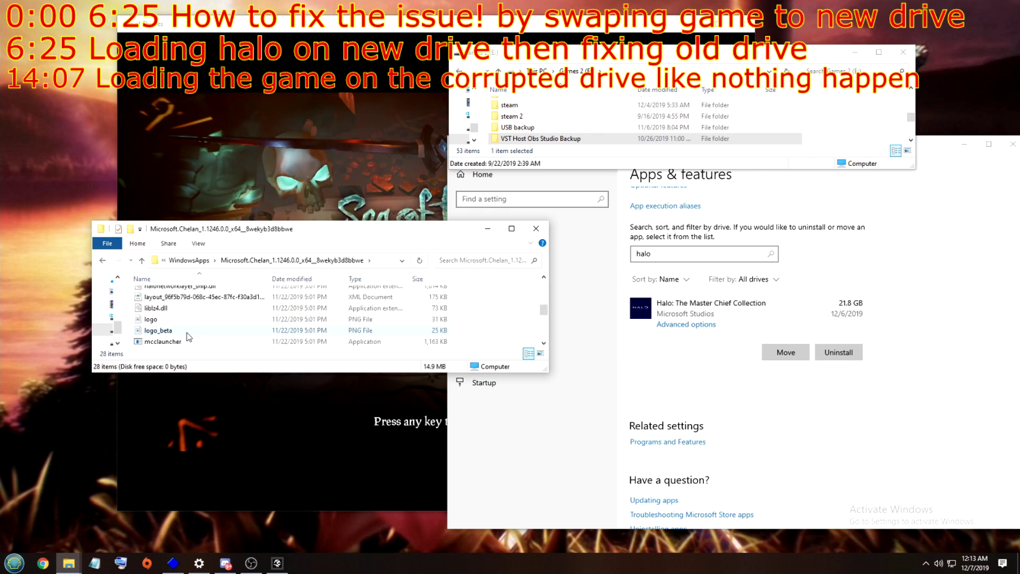
pyautogui.scroll(-1, 186, 336)
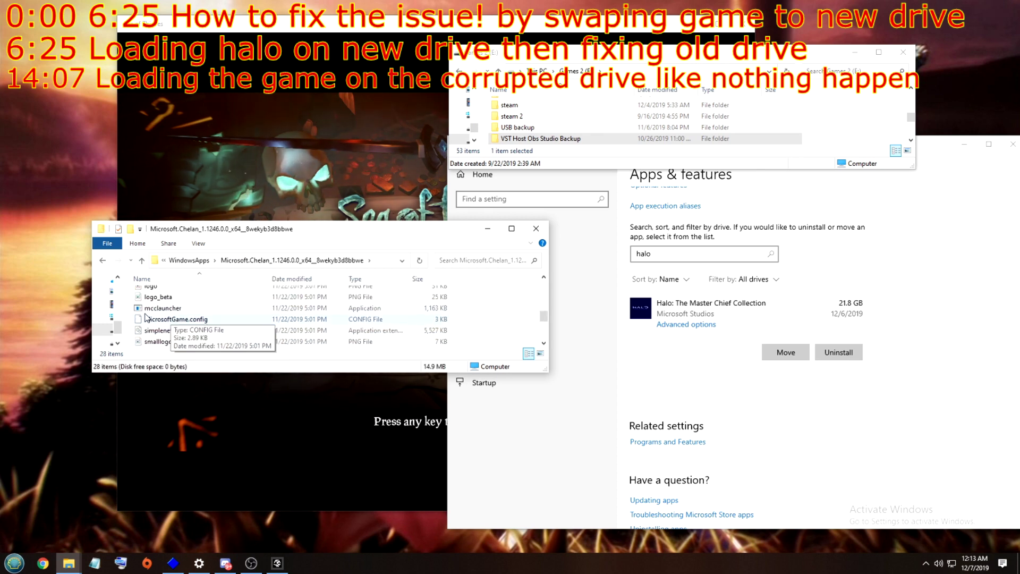
pyautogui.scroll(7, 170, 319)
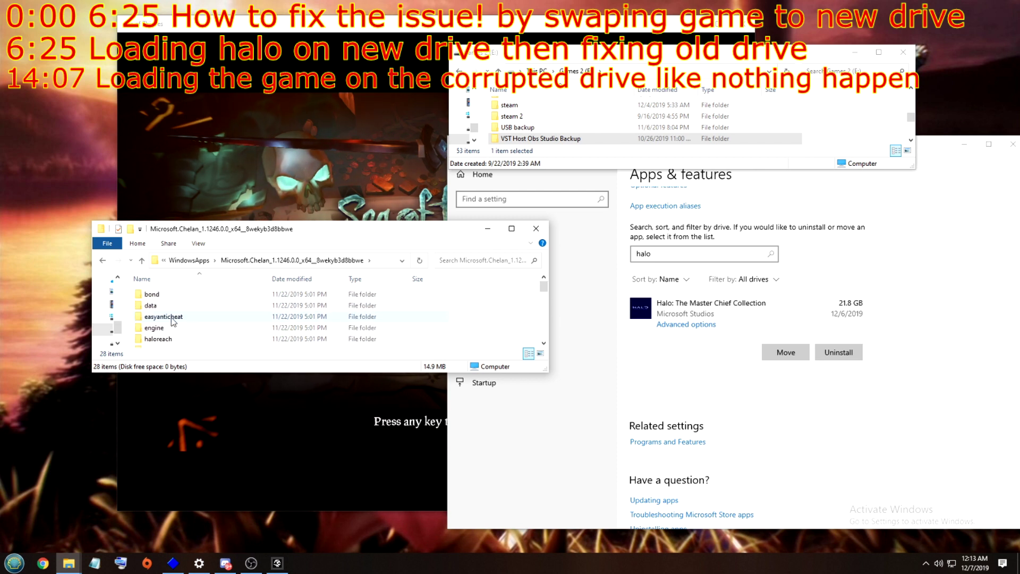
# Examine the contents of the haloreach folder and return to the Microsoft.Chelan package folder
pyautogui.scroll(-1, 171, 319)
pyautogui.doubleClick(160, 315)
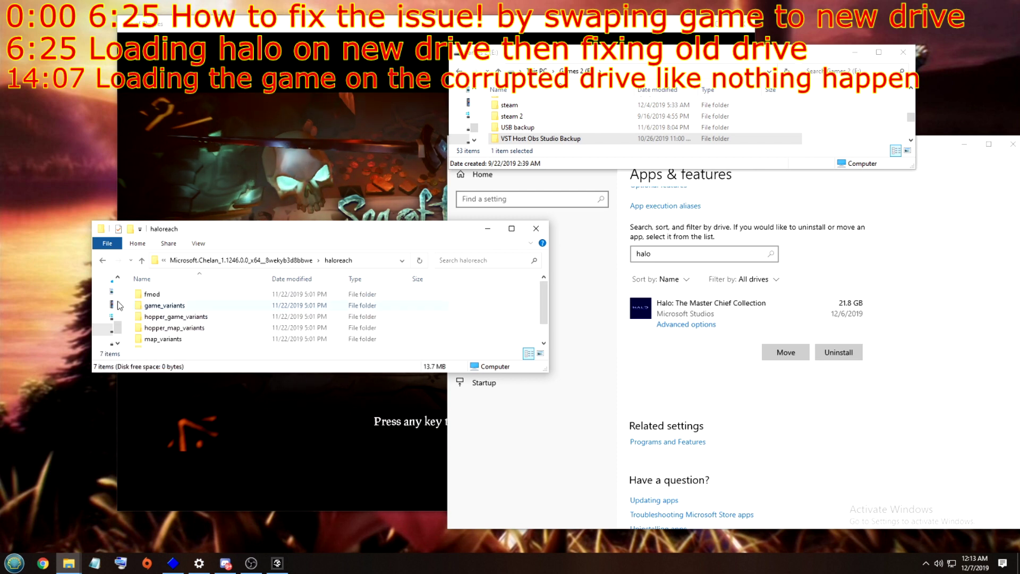
pyautogui.scroll(-1, 199, 326)
pyautogui.scroll(1, 183, 327)
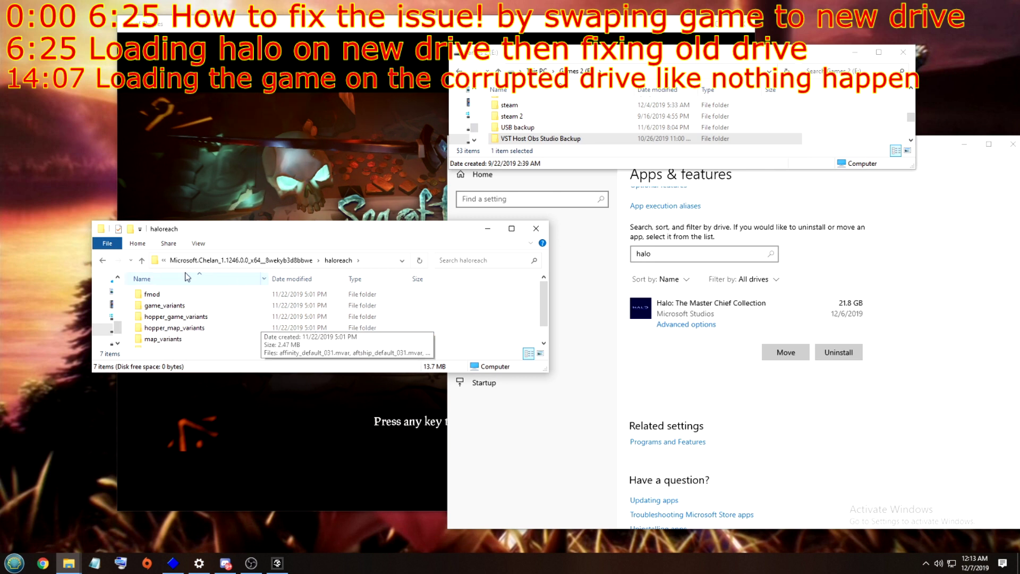
pyautogui.click(102, 263)
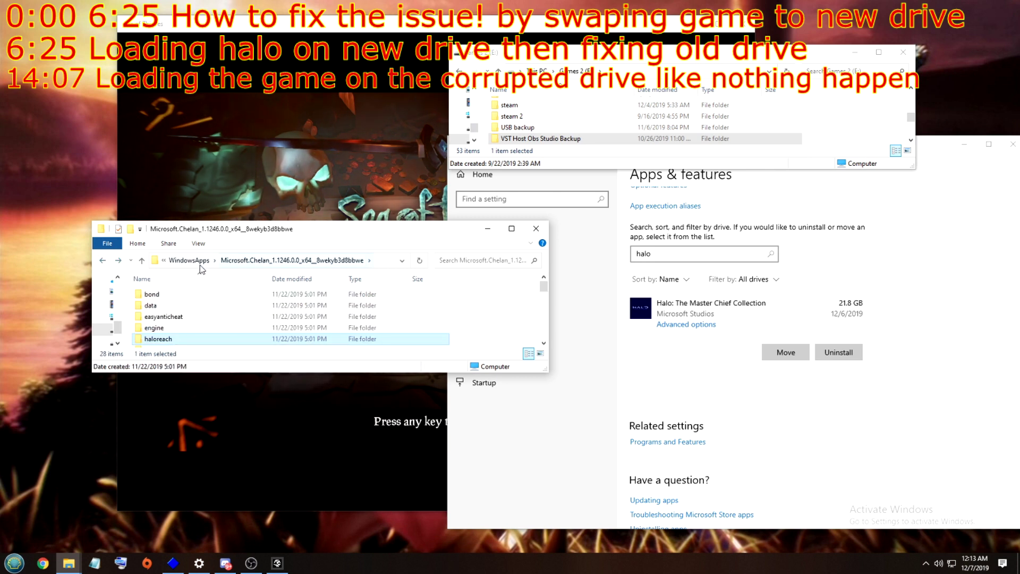
# Look through the remaining files of the Microsoft.Chelan package down to the end of the list and return to WindowsApps
pyautogui.scroll(-2, 205, 334)
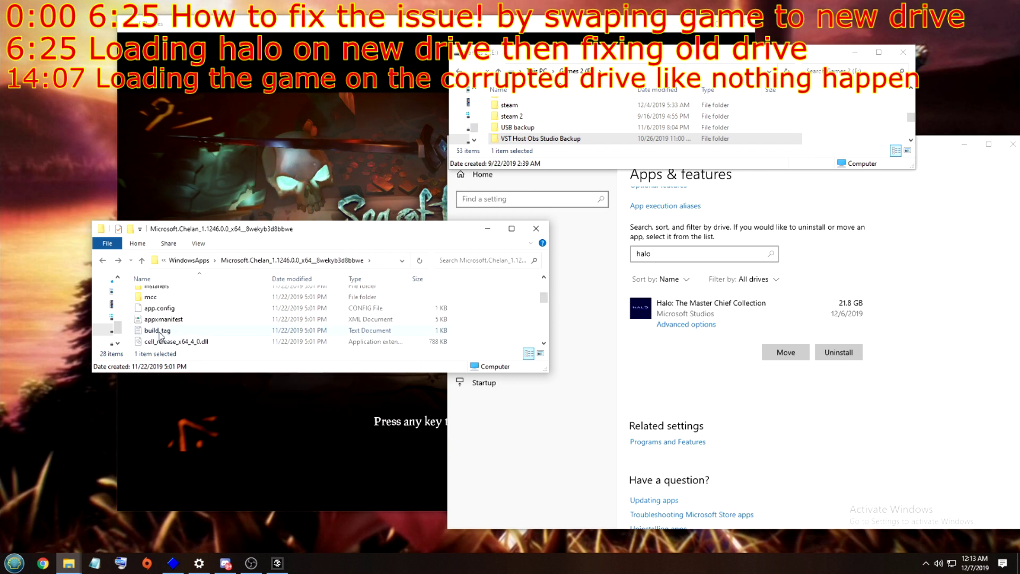
pyautogui.scroll(-3, 160, 335)
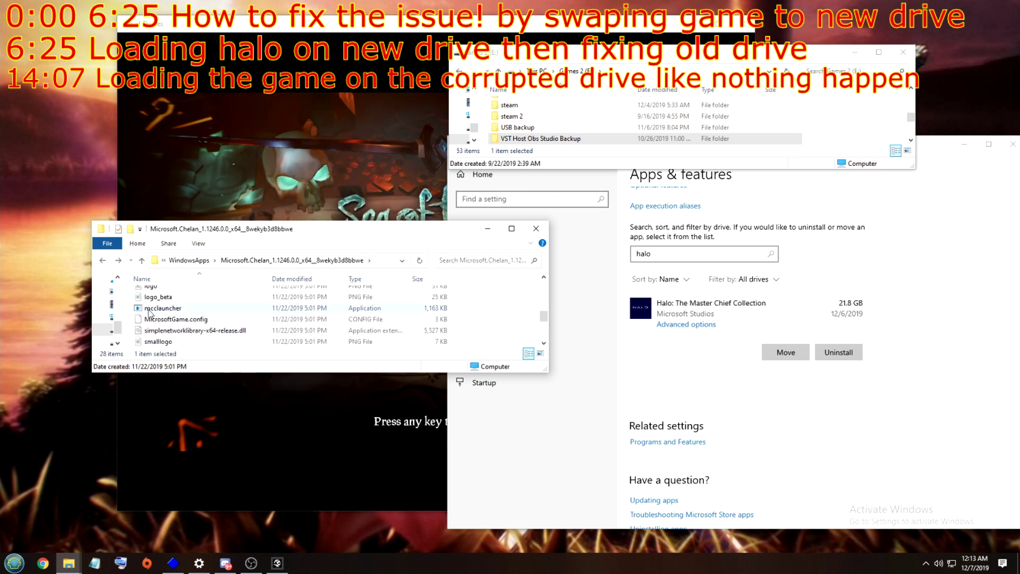
pyautogui.scroll(-3, 149, 319)
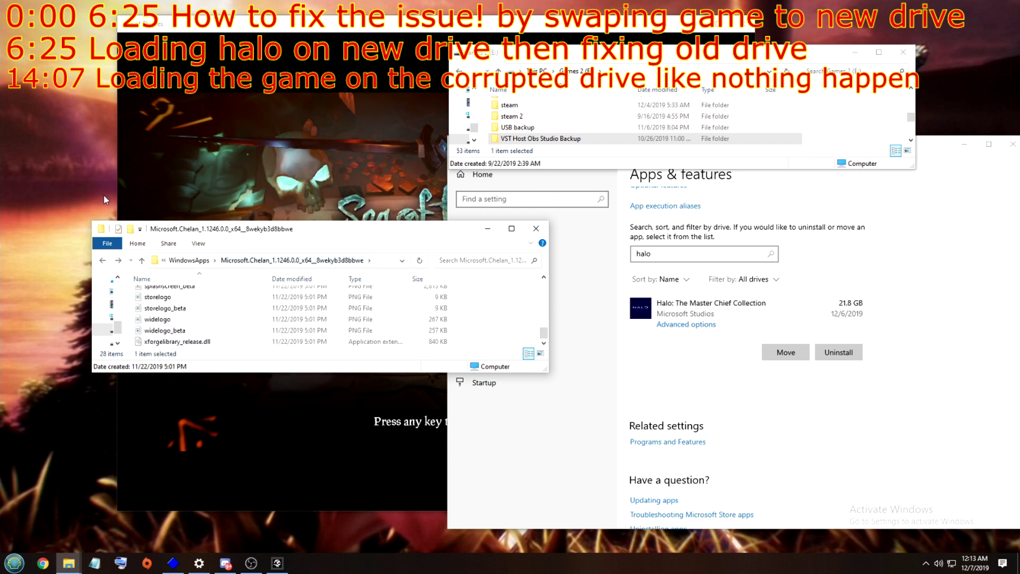
pyautogui.click(103, 260)
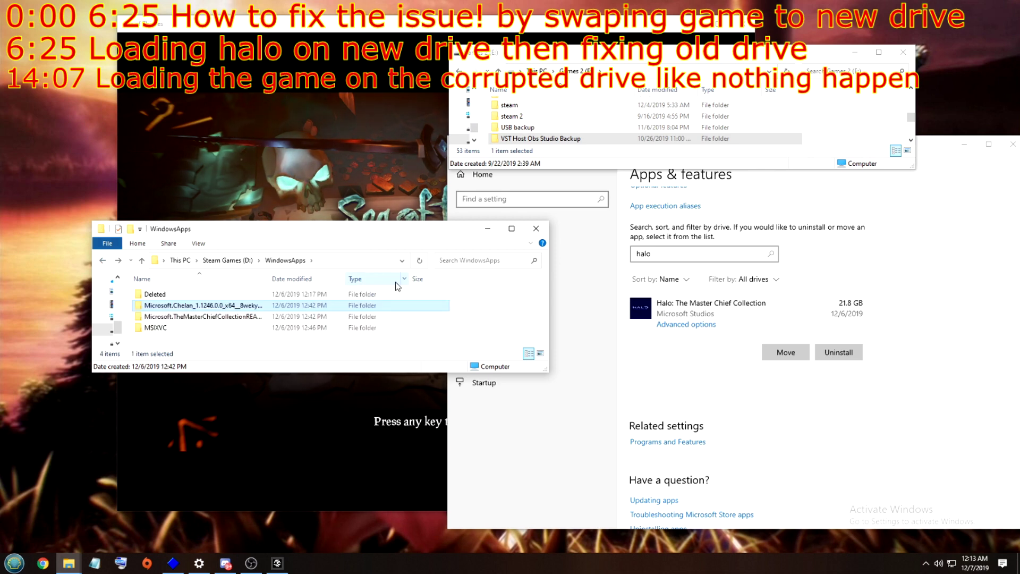
# Close the WindowsApps folder window and Sea of Thieves, and check the hidden system tray icons
pyautogui.click(535, 228)
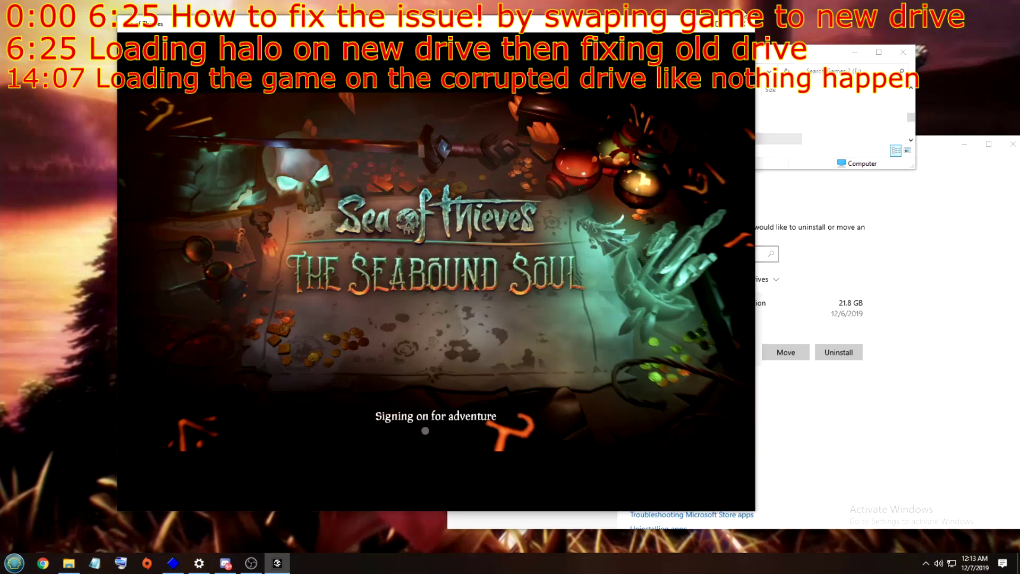
pyautogui.click(744, 24)
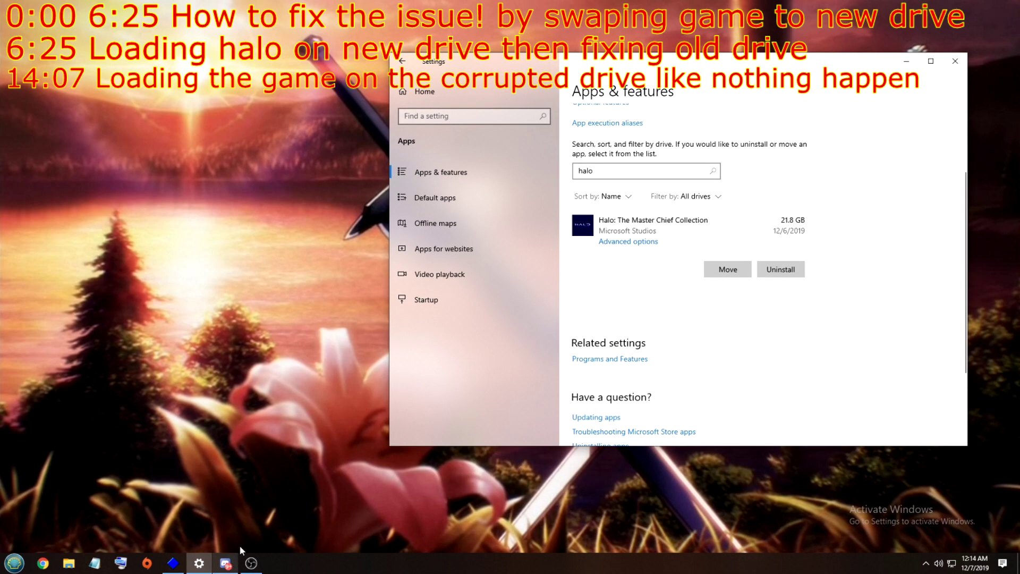
pyautogui.click(925, 563)
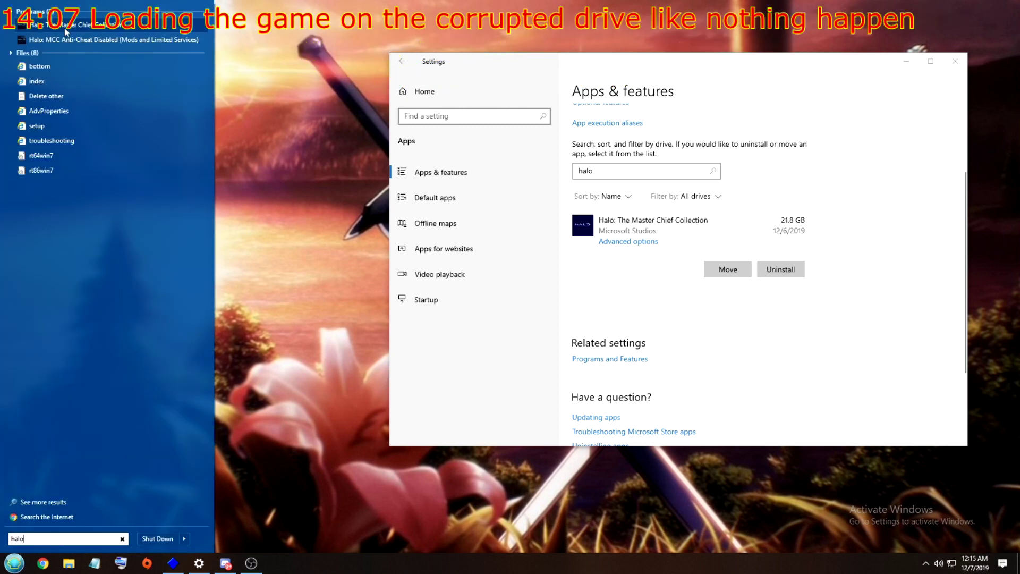
# Launch Halo: The Master Chief Collection from a search for "halo", start it from the title screen and dismiss the account notice
pyautogui.click(65, 27)
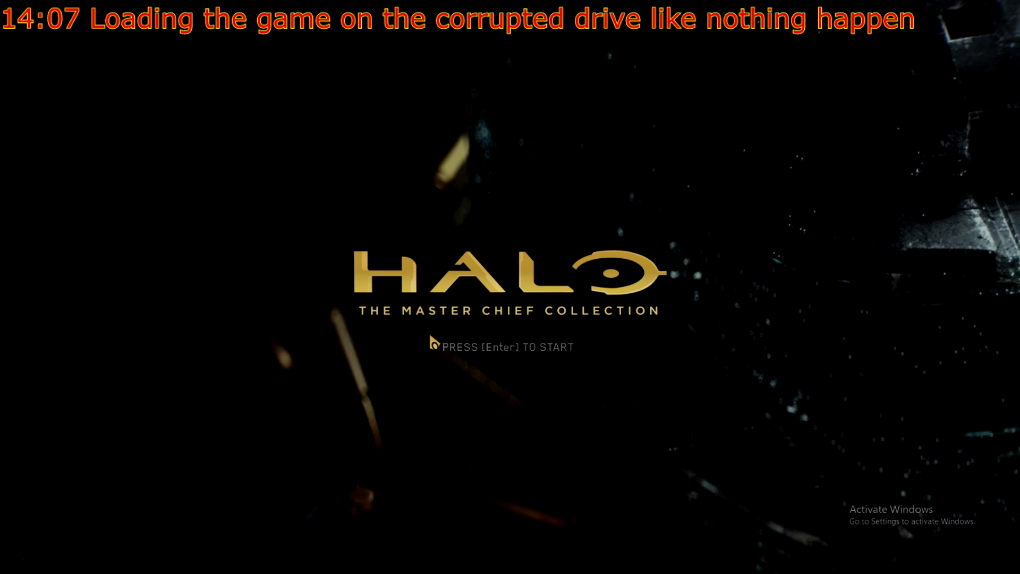
pyautogui.press('Return')
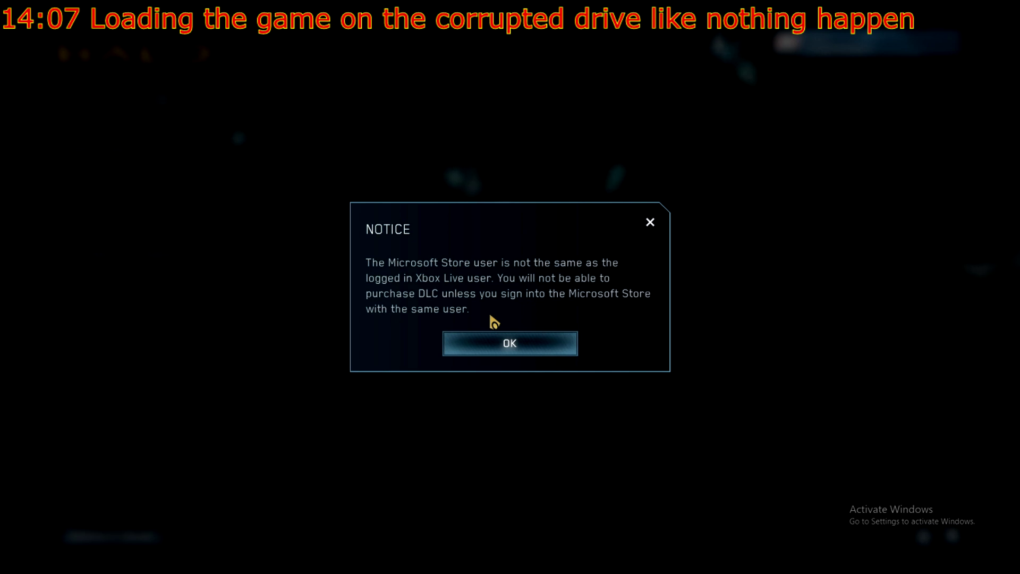
pyautogui.press('Return')
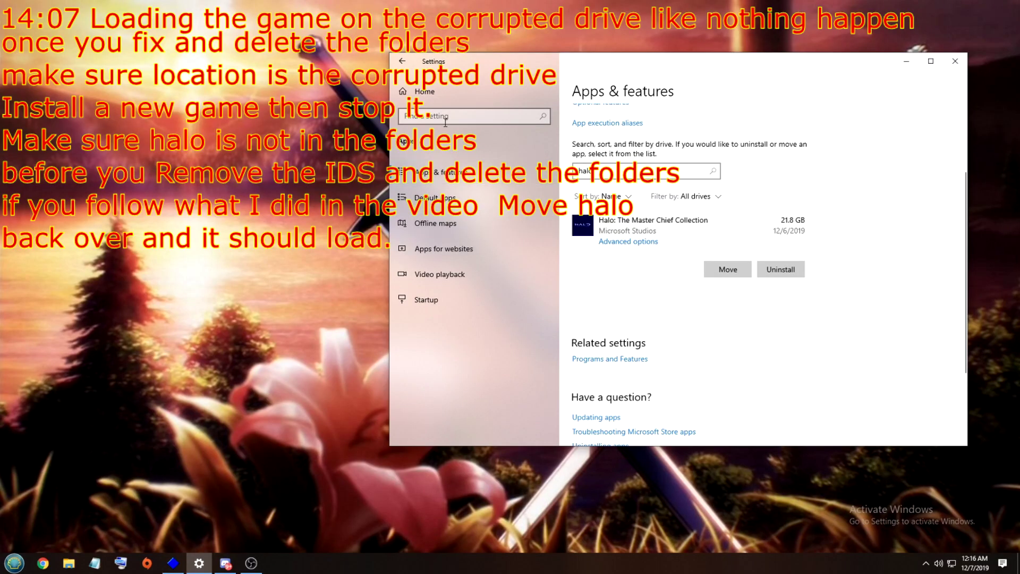
# Return to the Windows Settings home page, search for "storage" and open Storage settings
pyautogui.click(436, 101)
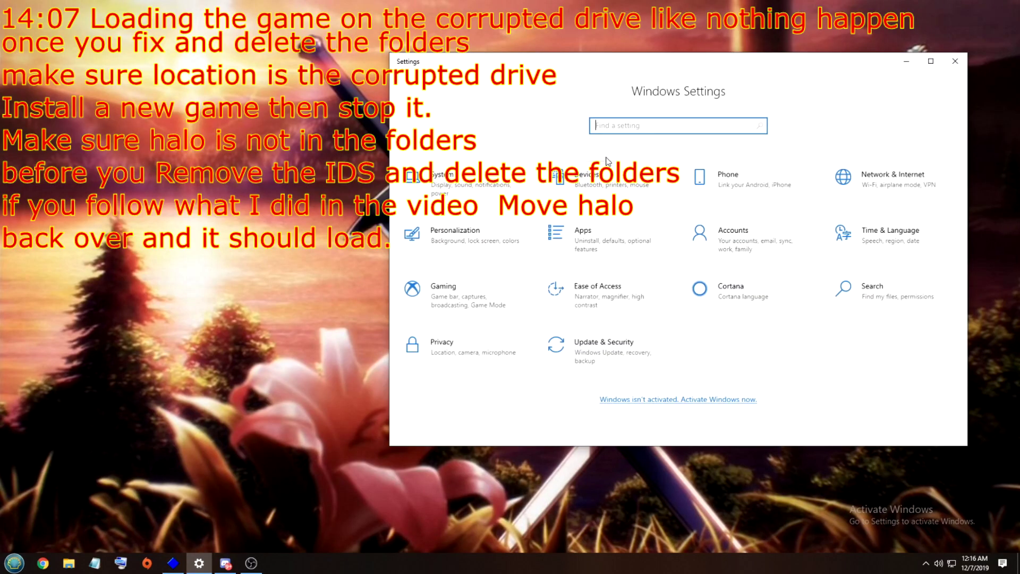
pyautogui.click(656, 124)
pyautogui.write('s')
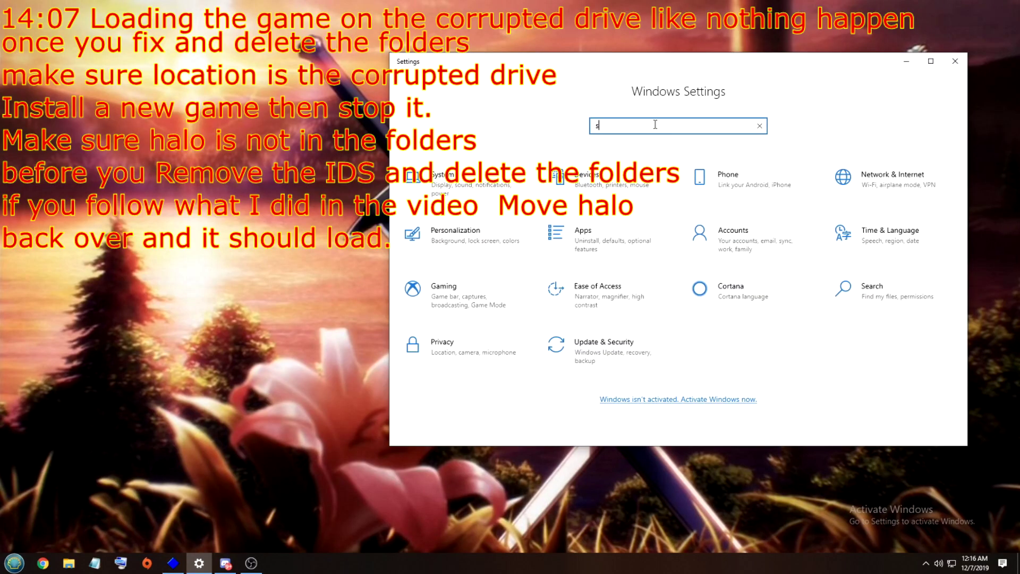
pyautogui.write('torage')
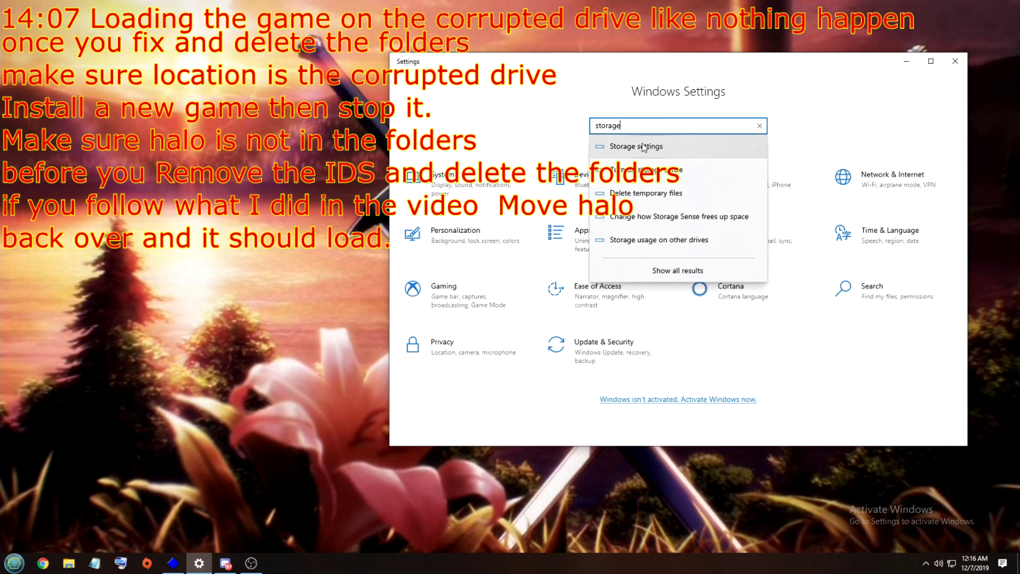
pyautogui.click(644, 149)
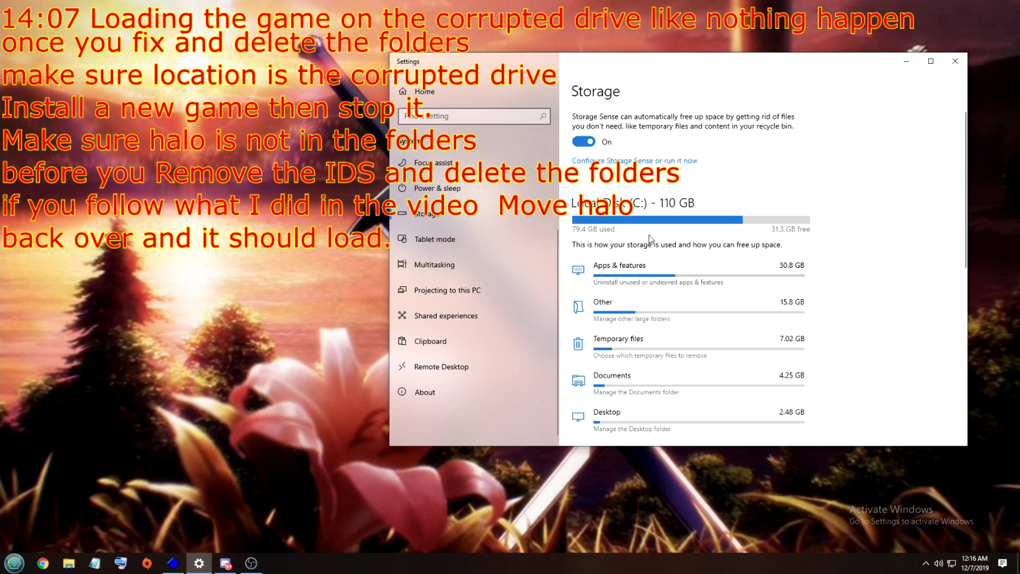
# Open the settings that change where new content is saved from the additional storage settings
pyautogui.scroll(-3, 621, 355)
pyautogui.scroll(3, 644, 305)
pyautogui.scroll(-4, 664, 282)
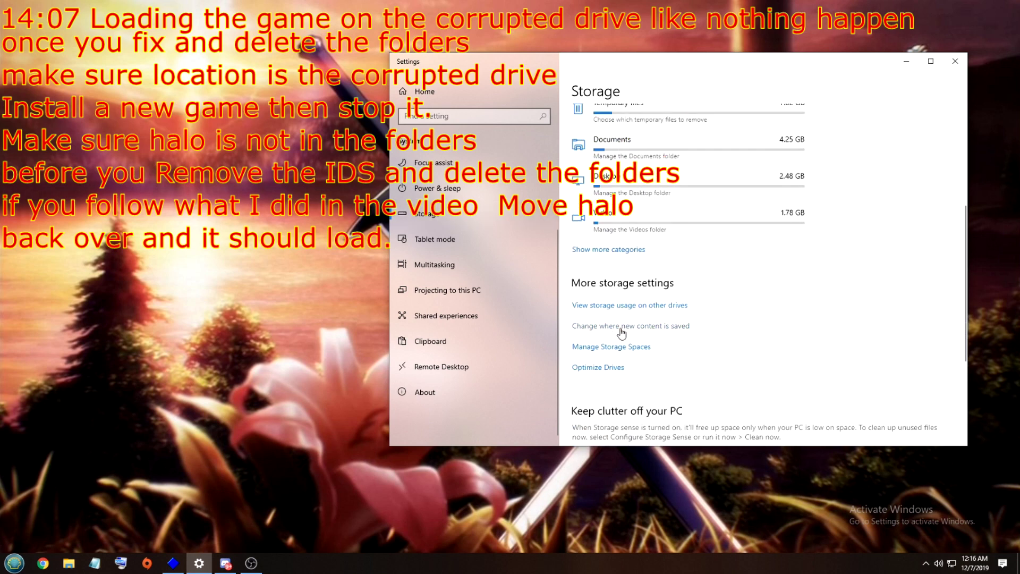
pyautogui.click(672, 327)
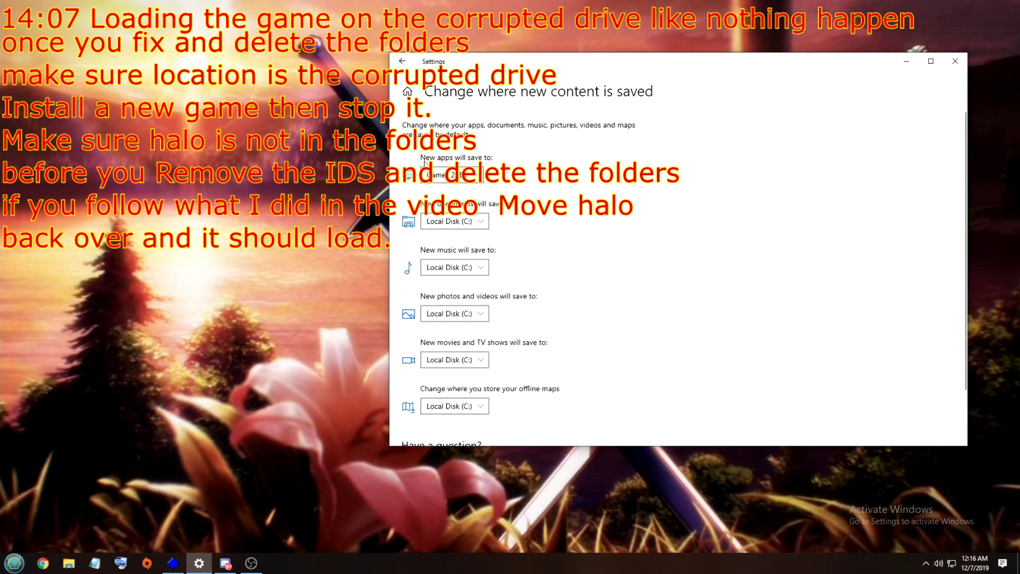
# Select Steam Games (D:) as the save location for new apps and switch it back to Games 2 (E:)
pyautogui.click(461, 183)
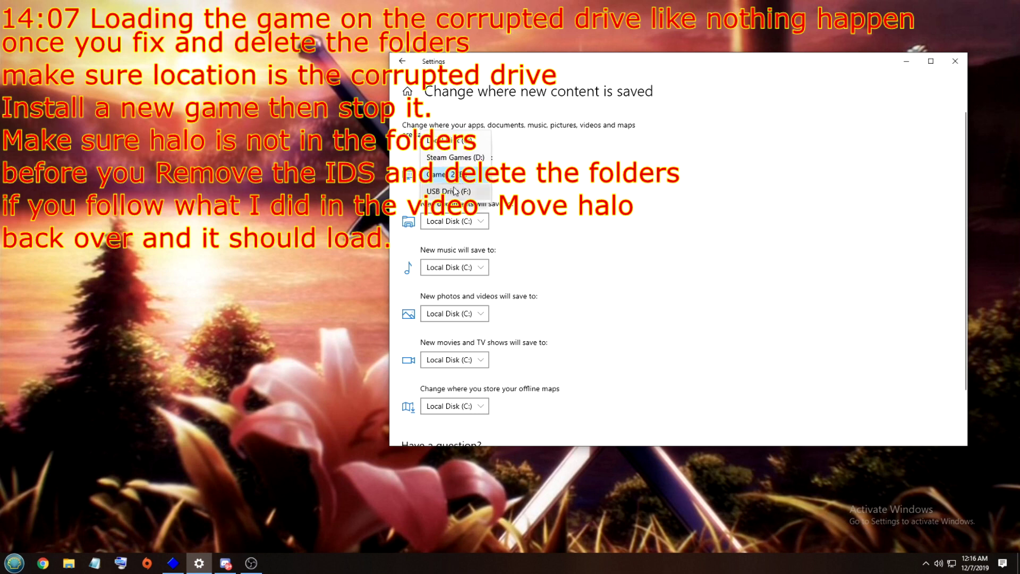
pyautogui.click(460, 158)
pyautogui.click(477, 183)
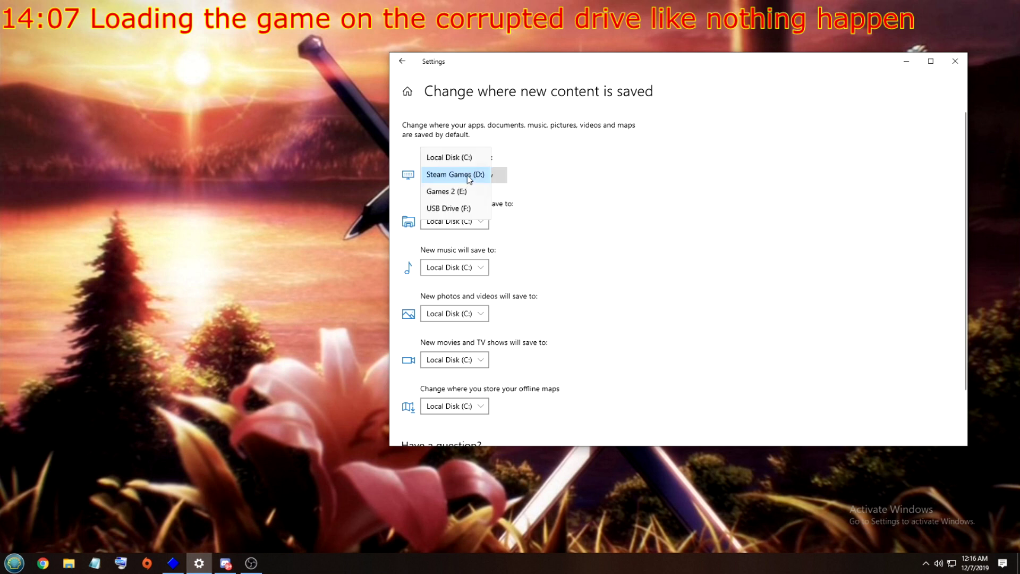
pyautogui.click(448, 190)
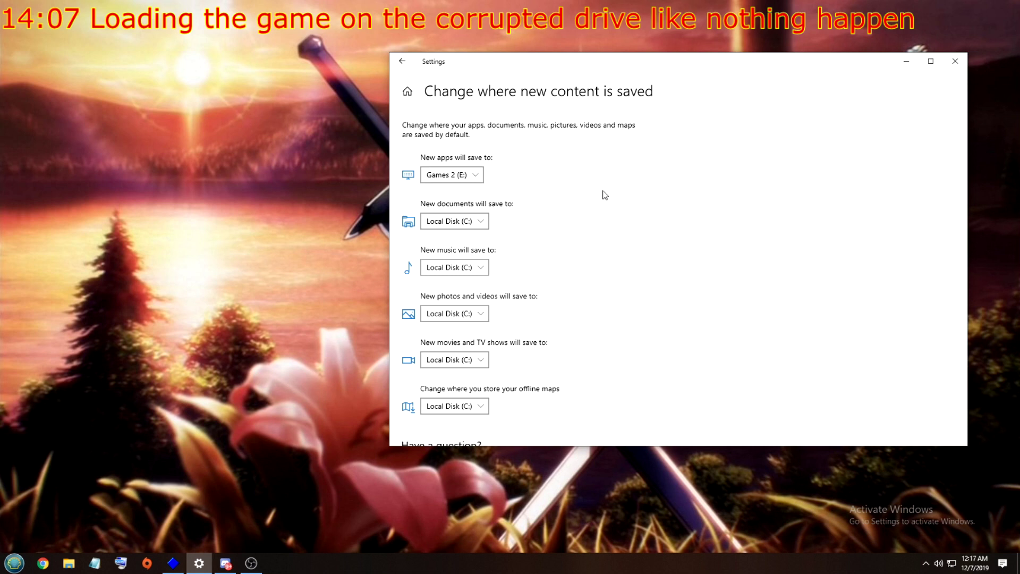
# Close the Settings window and check the hidden system tray icons
pyautogui.click(445, 181)
pyautogui.click(463, 178)
pyautogui.hotkey('alt', 'F4')
pyautogui.click(925, 564)
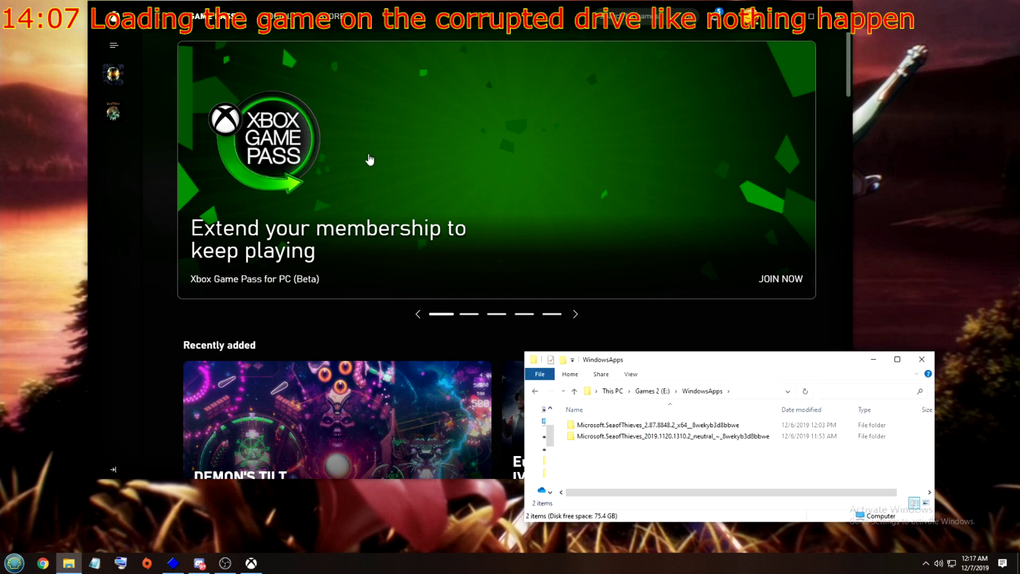
# Look through the Game Pass home page in the Xbox app, including the genres and featured game banners, for a game to install
pyautogui.scroll(-3, 242, 310)
pyautogui.scroll(-4, 243, 310)
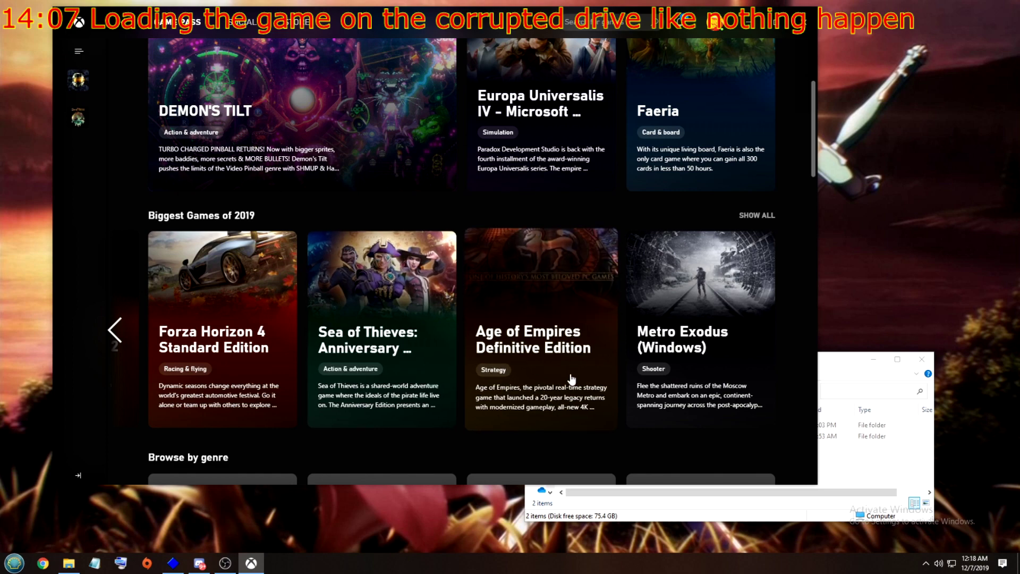
pyautogui.scroll(-1, 525, 404)
pyautogui.scroll(-2, 525, 404)
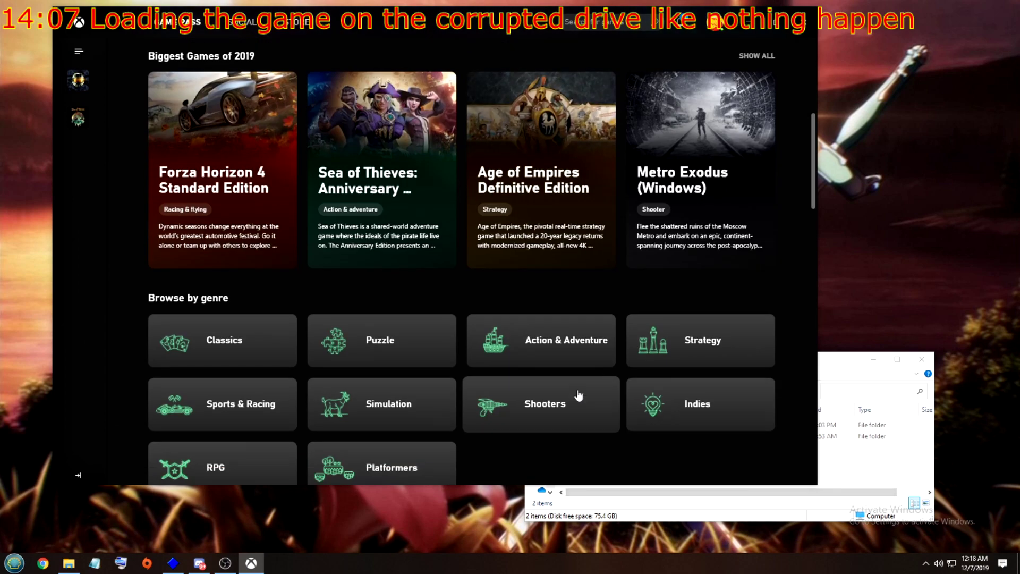
pyautogui.scroll(1, 579, 398)
pyautogui.scroll(4, 617, 351)
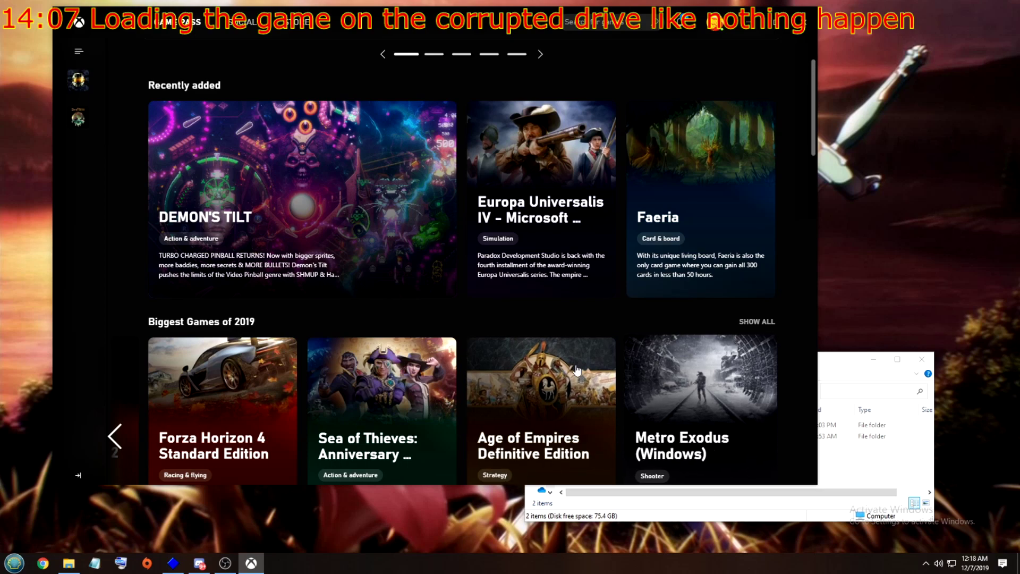
pyautogui.scroll(5, 577, 371)
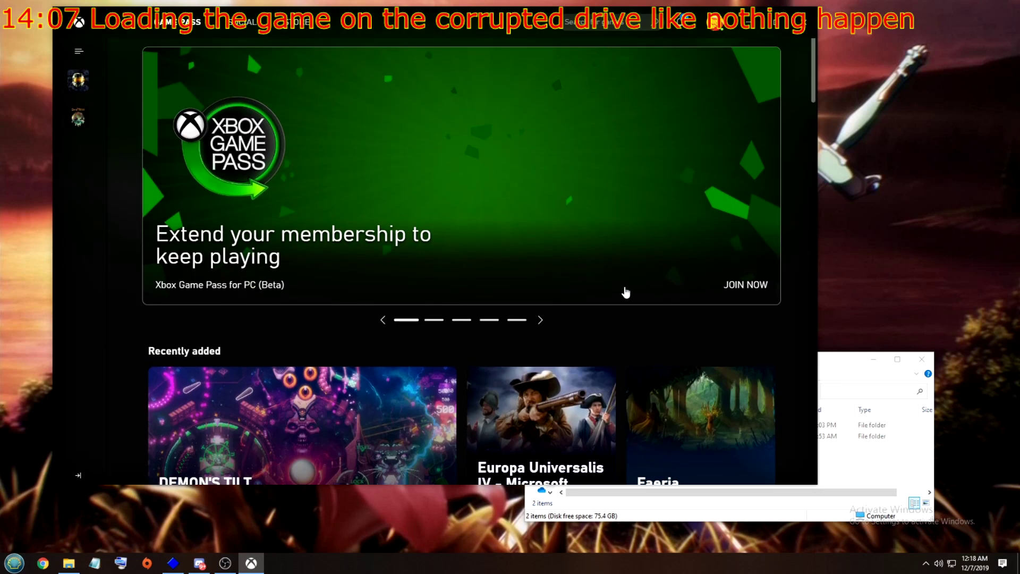
pyautogui.click(517, 320)
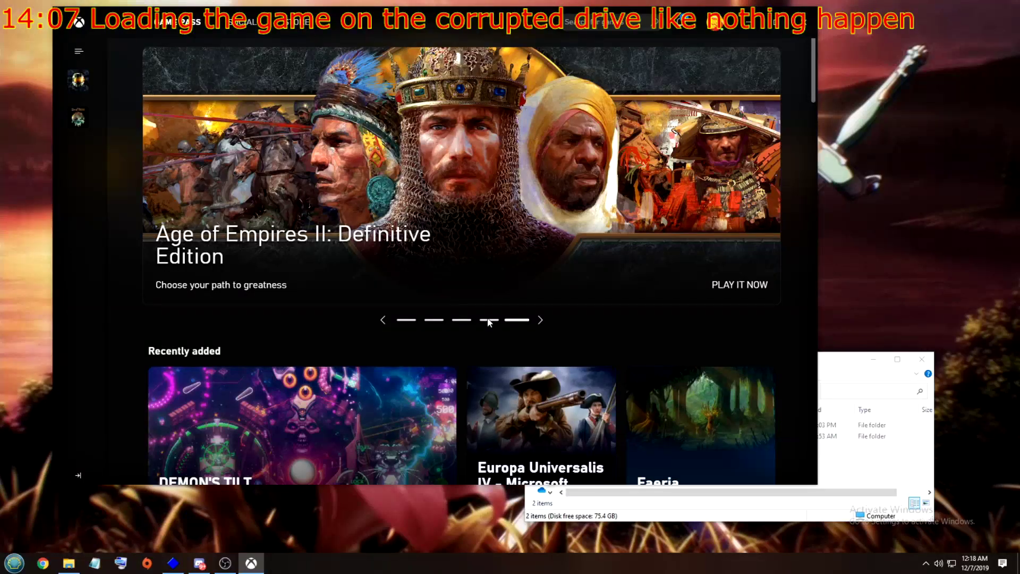
pyautogui.click(489, 320)
pyautogui.click(461, 320)
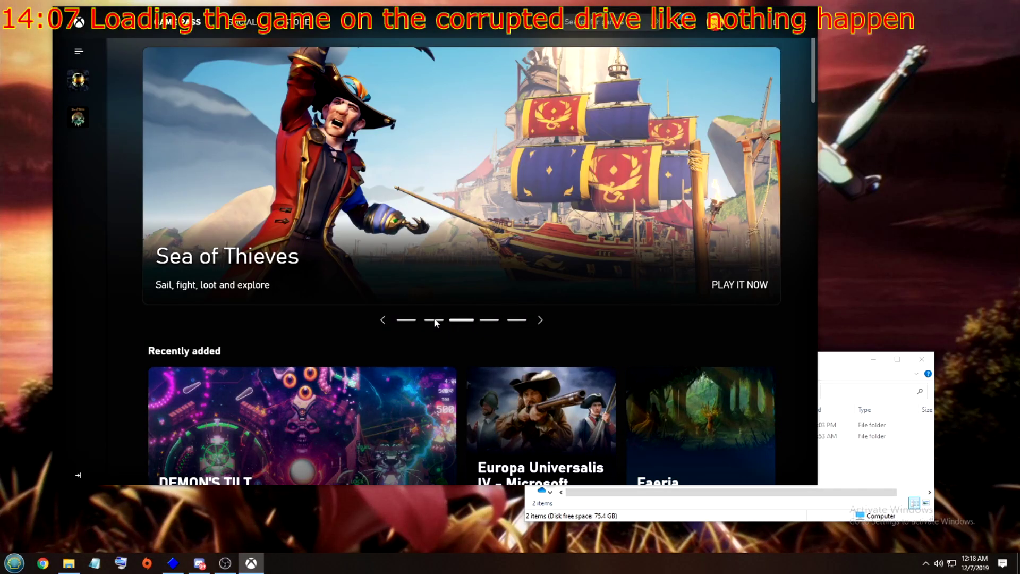
pyautogui.click(435, 321)
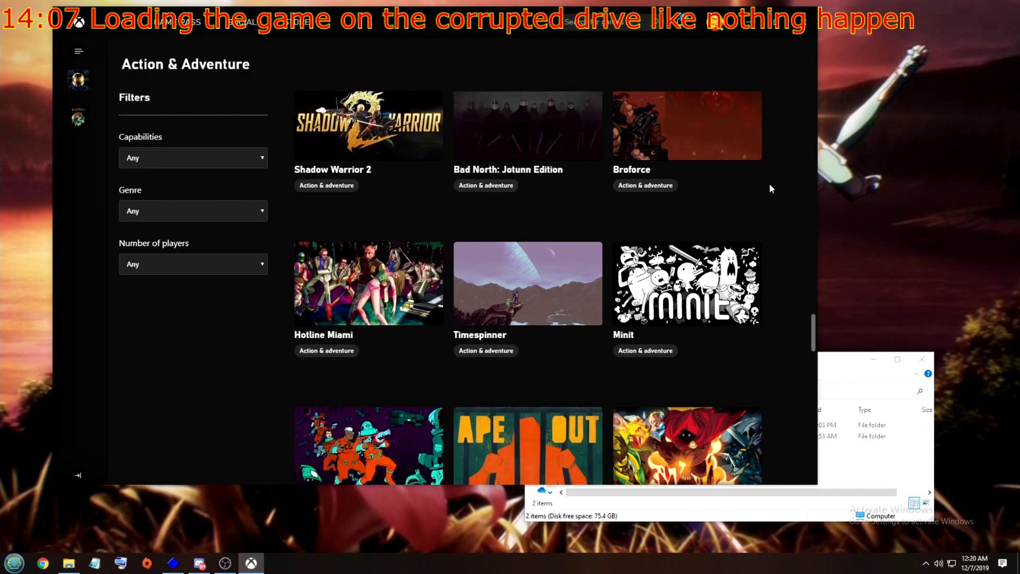
# Open Prey from the Action & Adventure games and bring up the drive selection for its installation
pyautogui.scroll(-6, 785, 208)
pyautogui.scroll(8, 774, 208)
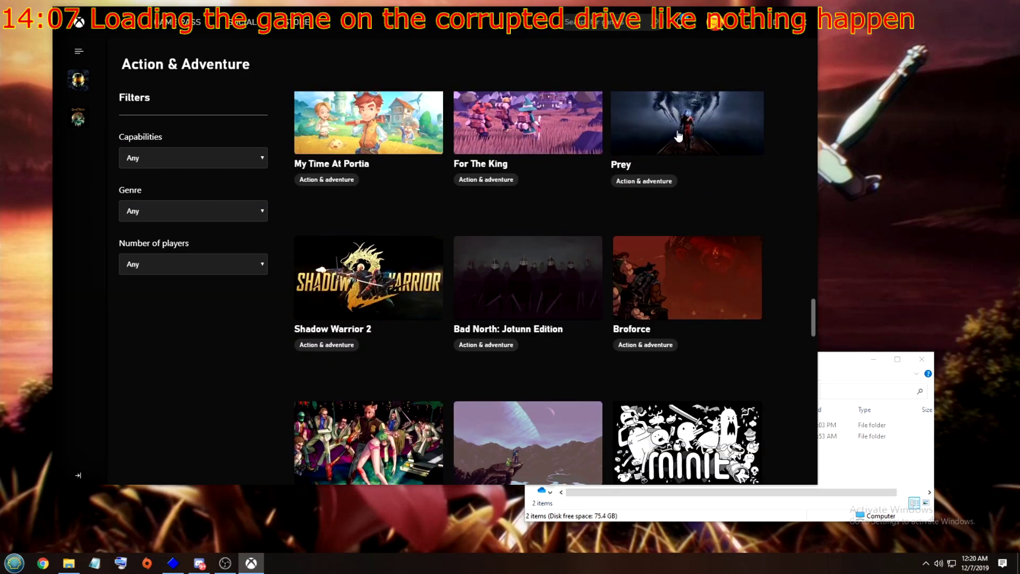
pyautogui.click(678, 136)
pyautogui.click(700, 261)
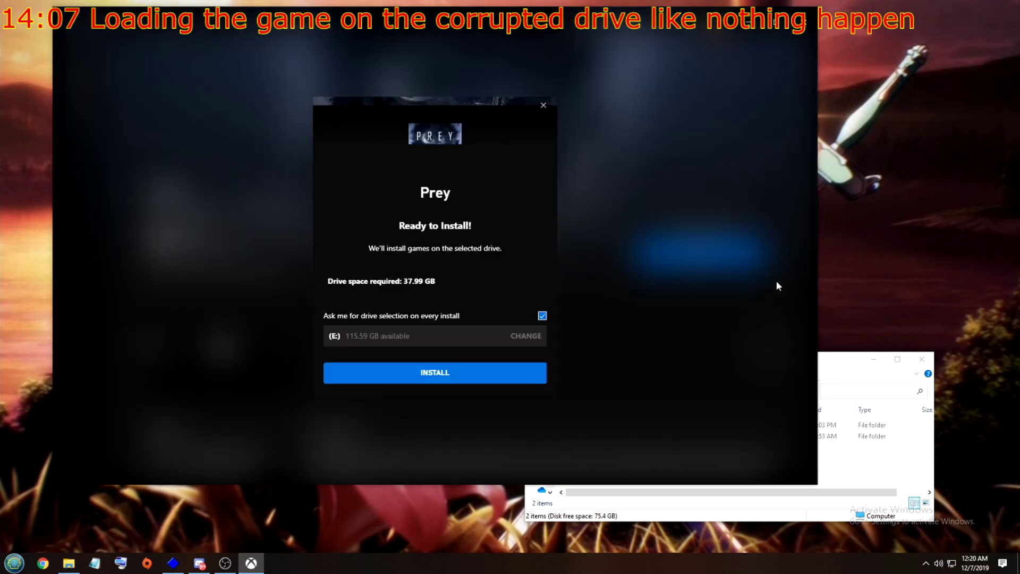
pyautogui.click(527, 329)
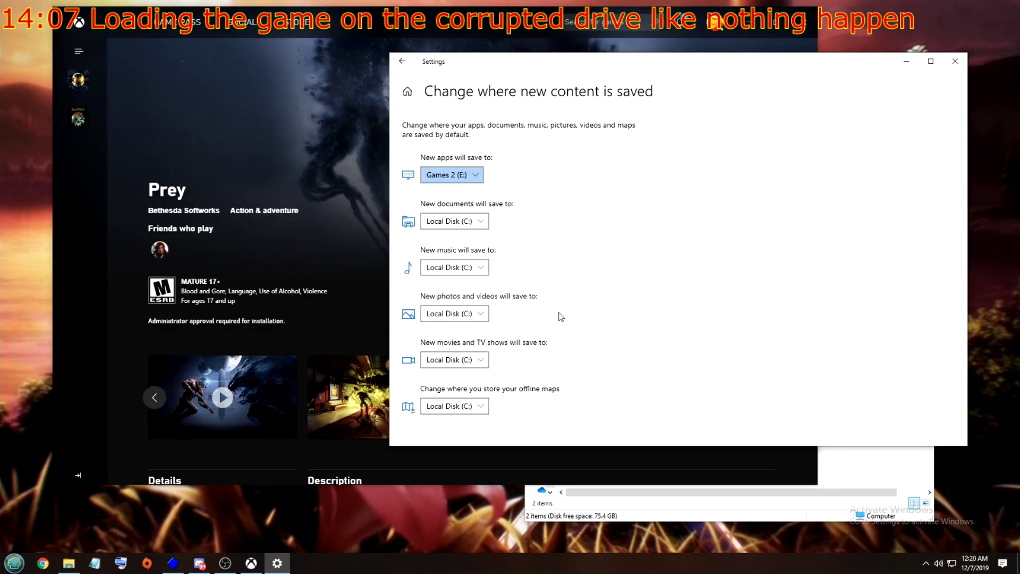
pyautogui.click(457, 175)
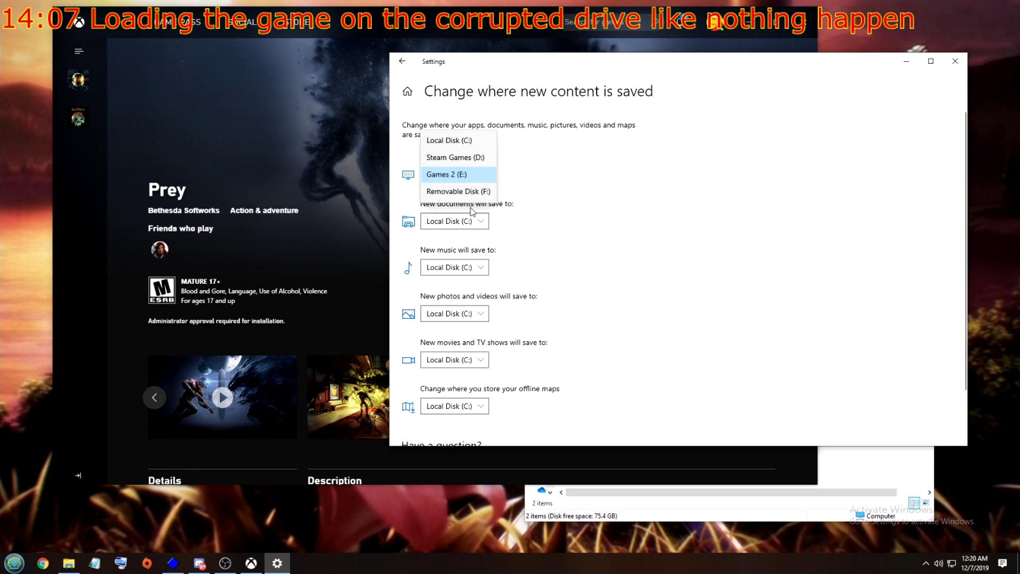
pyautogui.click(328, 195)
pyautogui.click(733, 300)
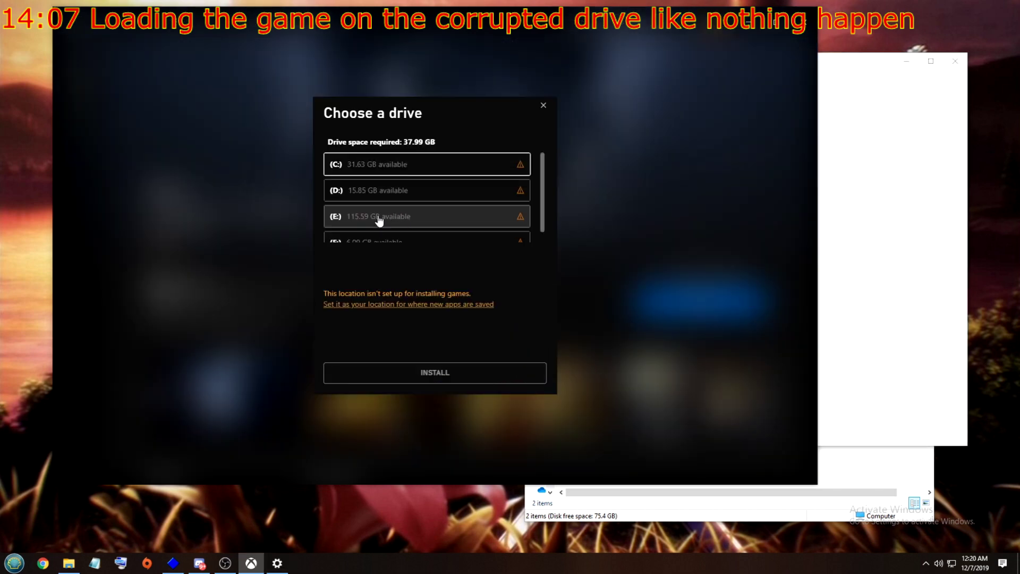
# Try to apply Steam Games (D:) as the save location for new apps in Settings and dismiss the message
pyautogui.click(904, 175)
pyautogui.click(456, 174)
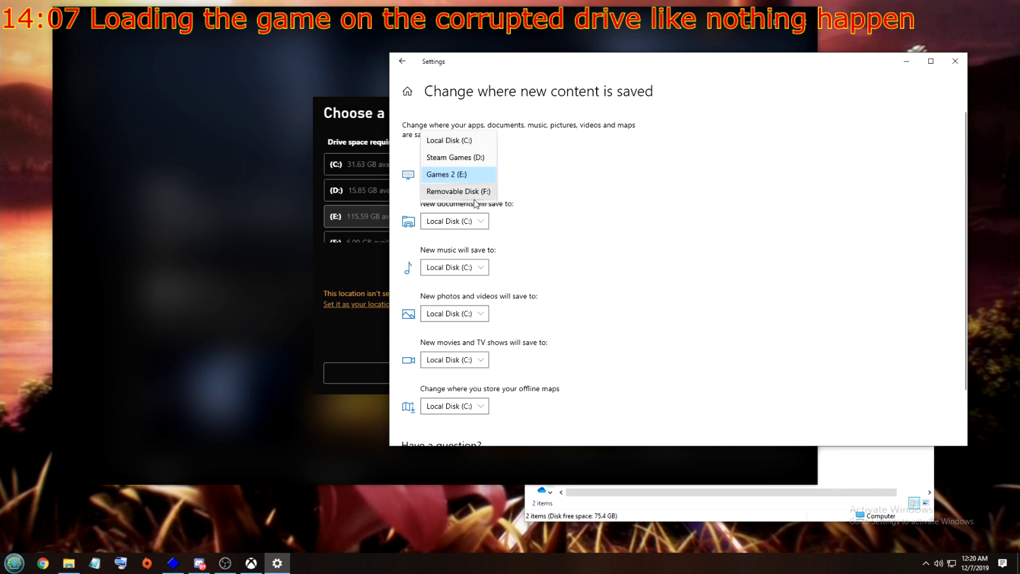
pyautogui.click(452, 158)
pyautogui.click(513, 175)
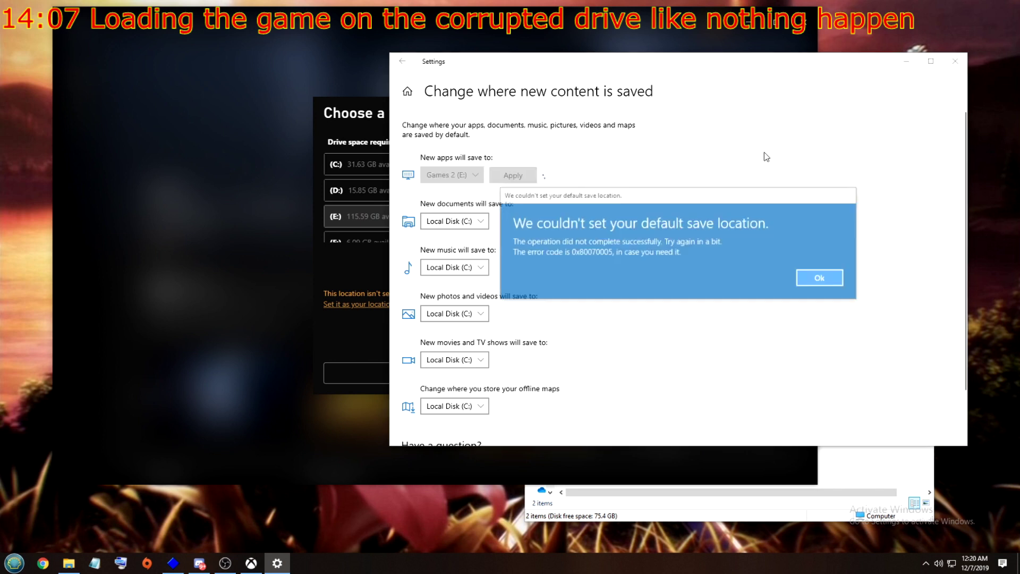
pyautogui.click(820, 277)
# Select Local Disk (C:) as the save location for new apps and return it to Games 2 (E:) without applying
pyautogui.click(454, 177)
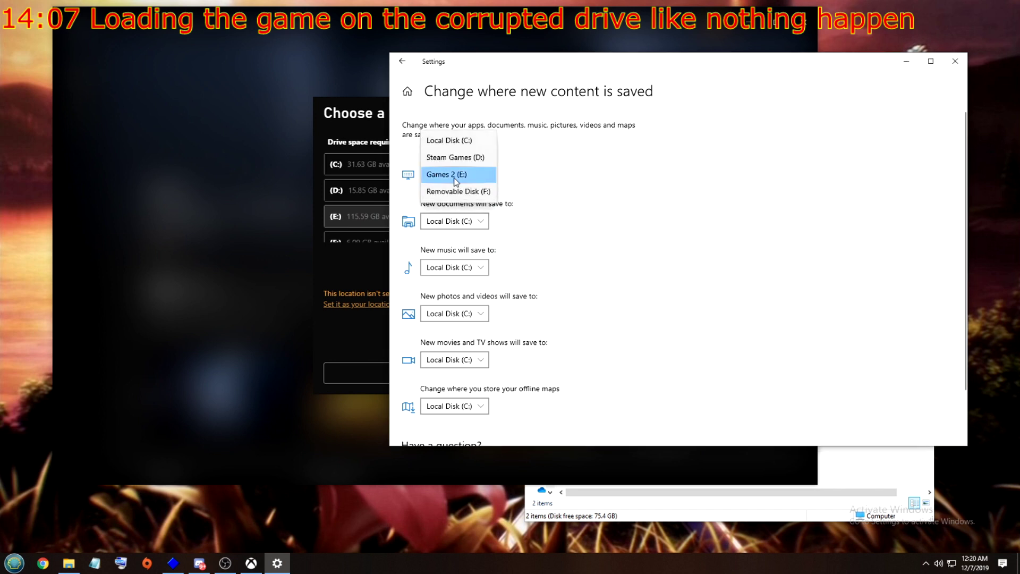
pyautogui.click(454, 175)
pyautogui.click(454, 175)
pyautogui.click(449, 141)
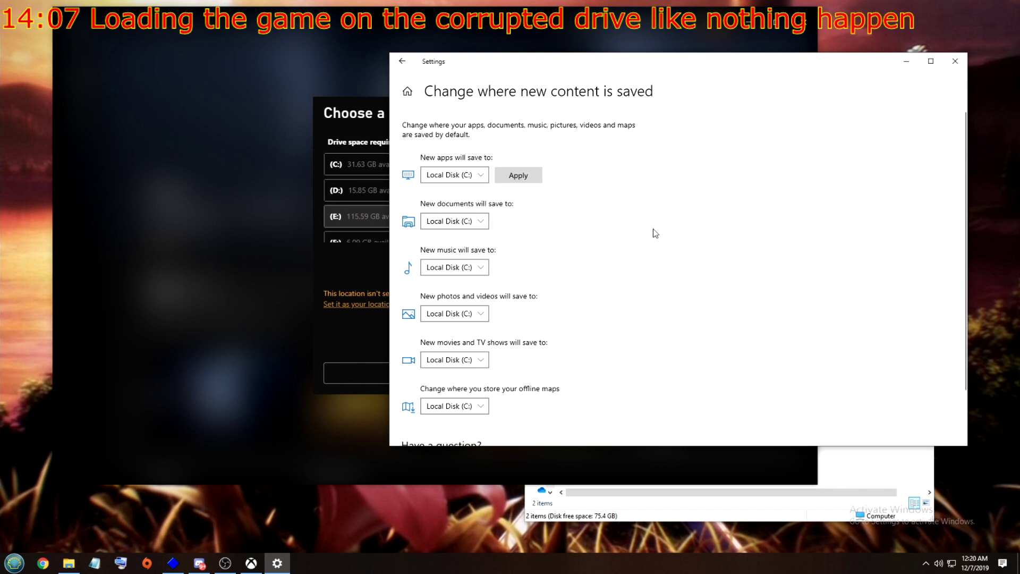
pyautogui.click(465, 177)
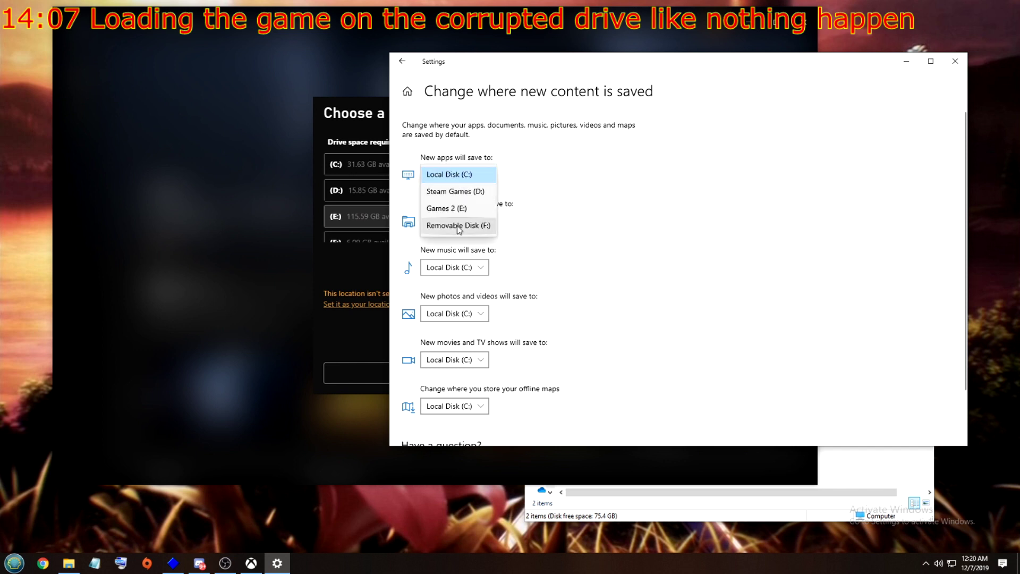
pyautogui.click(446, 208)
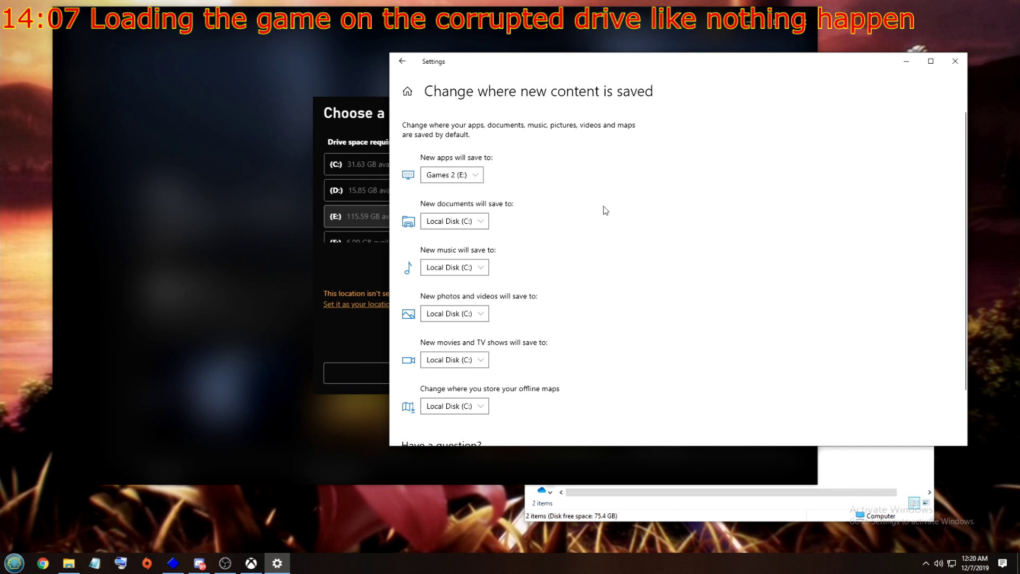
# Start Prey's installation in the Xbox app with Settings minimized, and refresh the WindowsApps folder on Games 2 (E:)
pyautogui.click(247, 313)
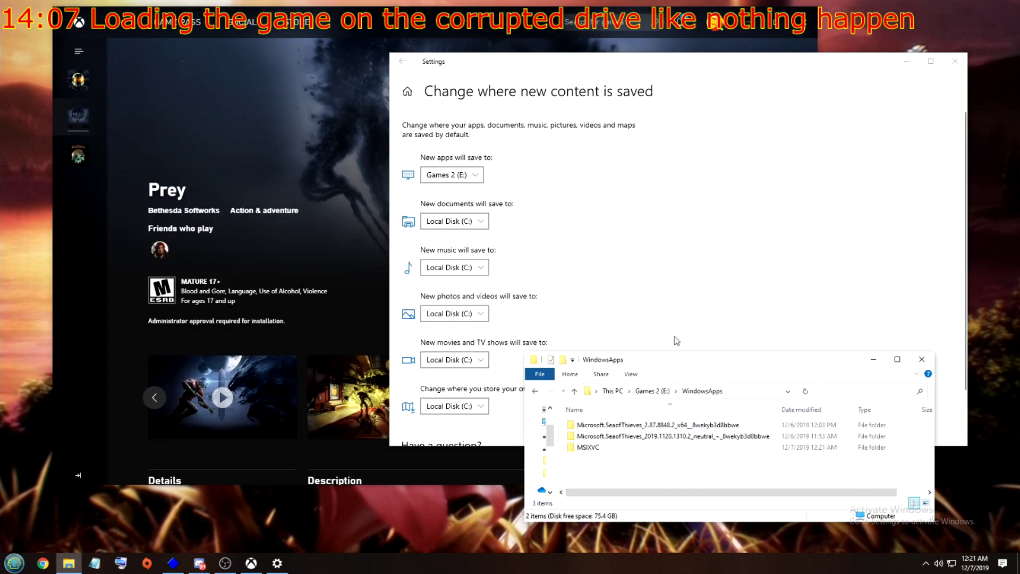
pyautogui.click(907, 61)
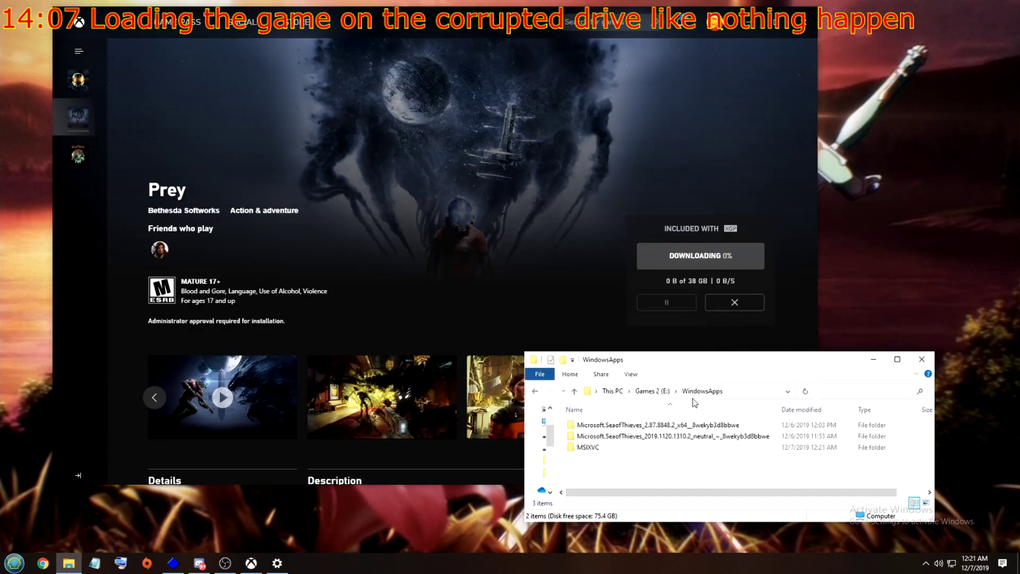
pyautogui.click(806, 393)
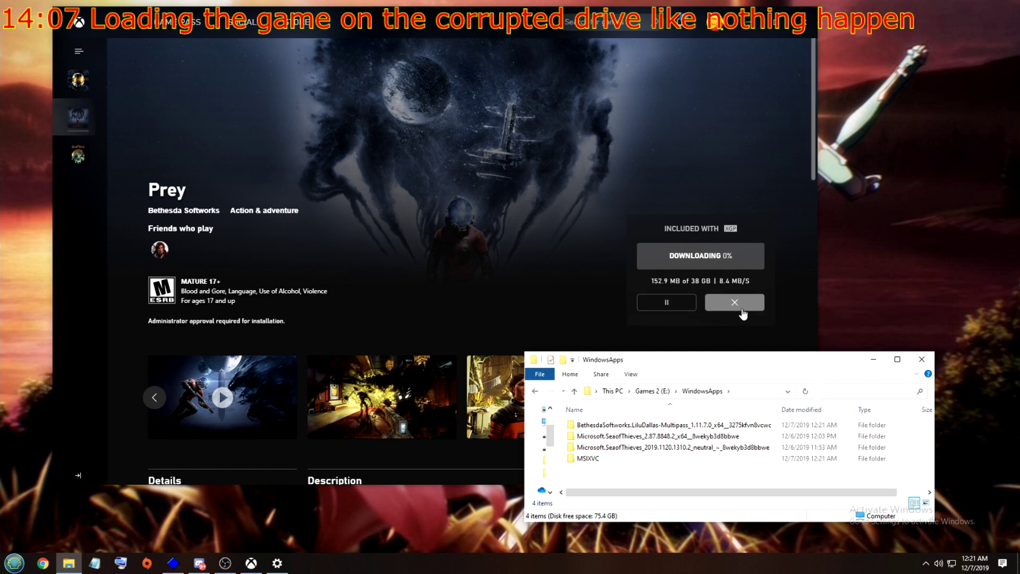
# Open the security properties of the BethesdaSoftworks.LiluDallas-Multipass folder and compare the permissions of TrustedInstaller and Users
pyautogui.rightClick(654, 425)
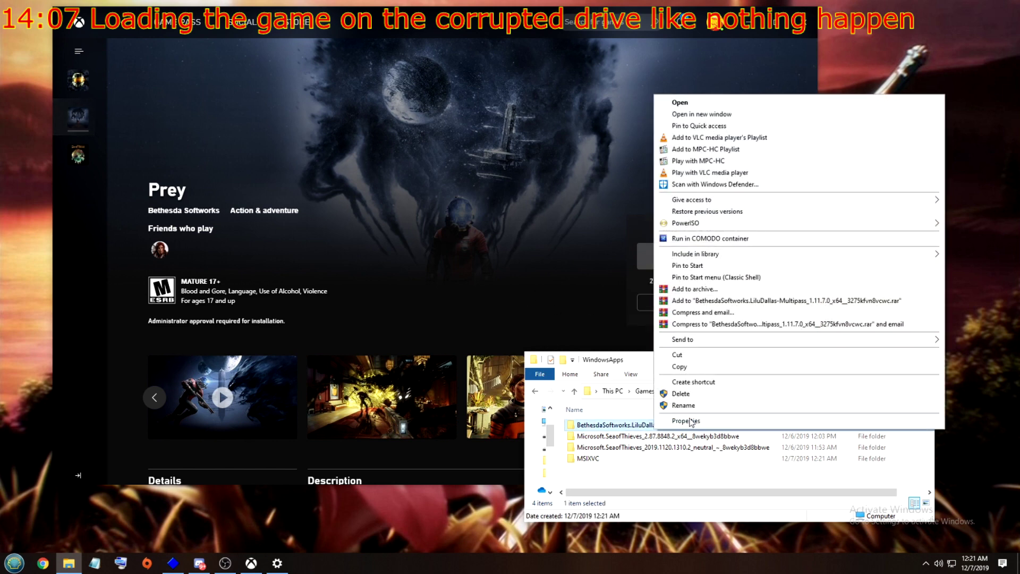
pyautogui.click(686, 421)
pyautogui.click(620, 190)
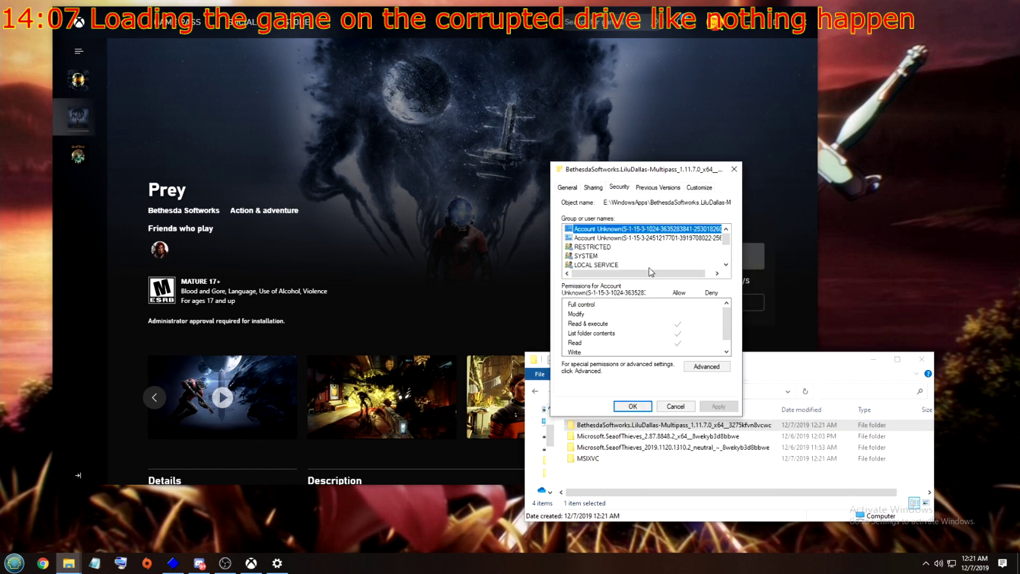
pyautogui.scroll(-2, 730, 243)
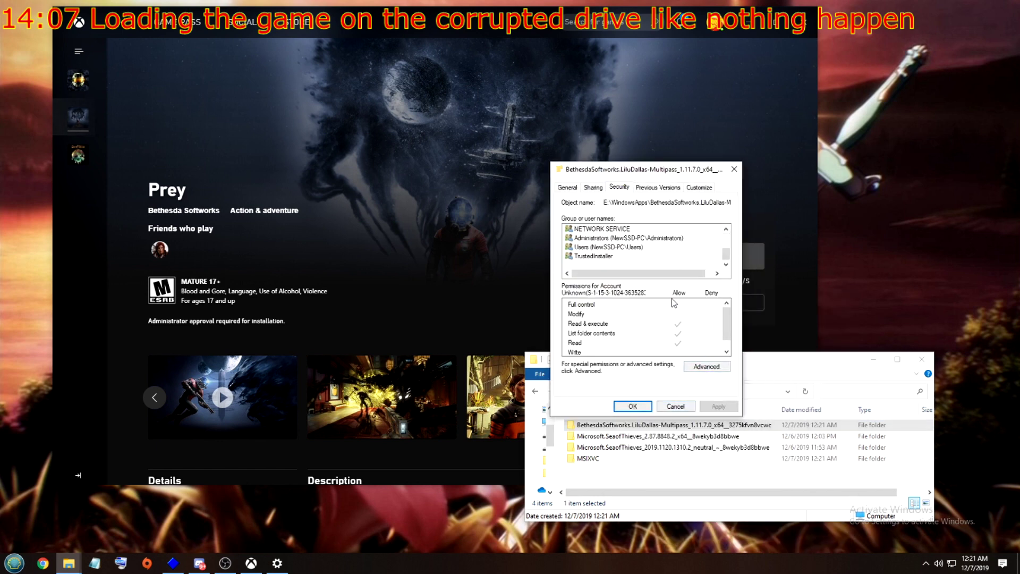
pyautogui.click(602, 259)
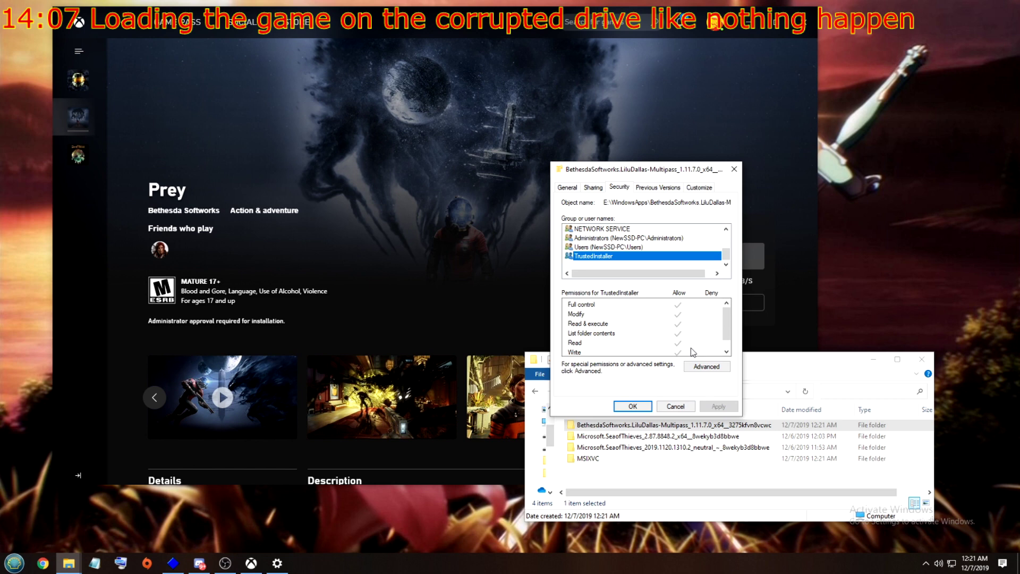
pyautogui.click(608, 247)
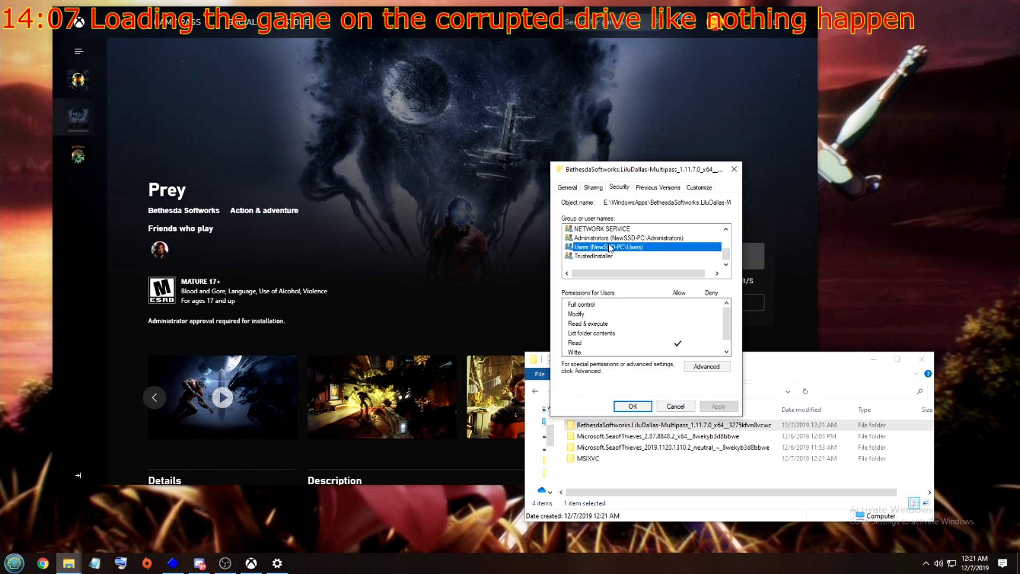
pyautogui.click(606, 259)
pyautogui.click(602, 248)
# Open the folder's advanced security settings, widen the Access column and examine the permission entries, starting with the first Users entry
pyautogui.click(707, 366)
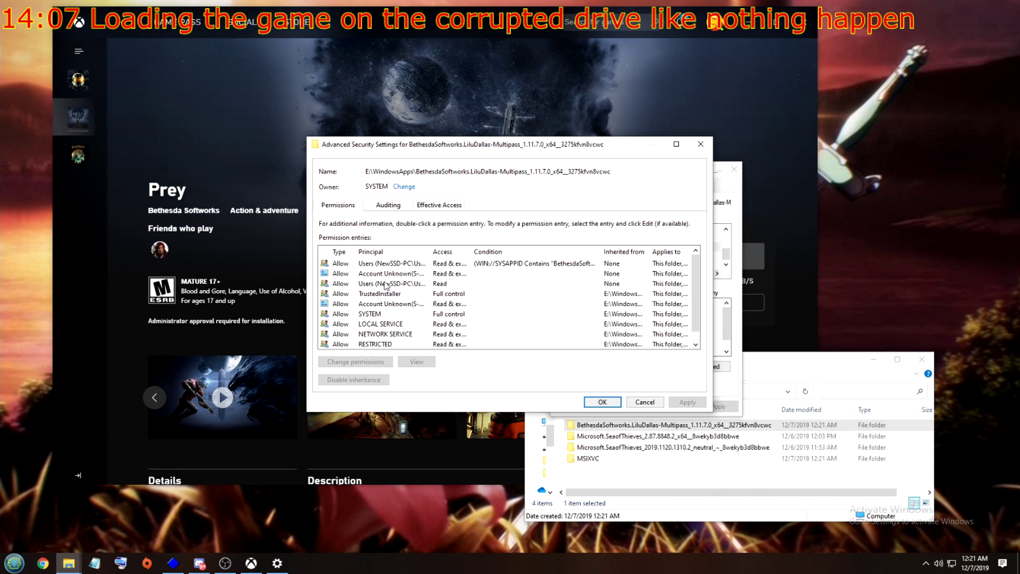
pyautogui.click(442, 264)
pyautogui.moveTo(471, 252); pyautogui.dragTo(512, 251)
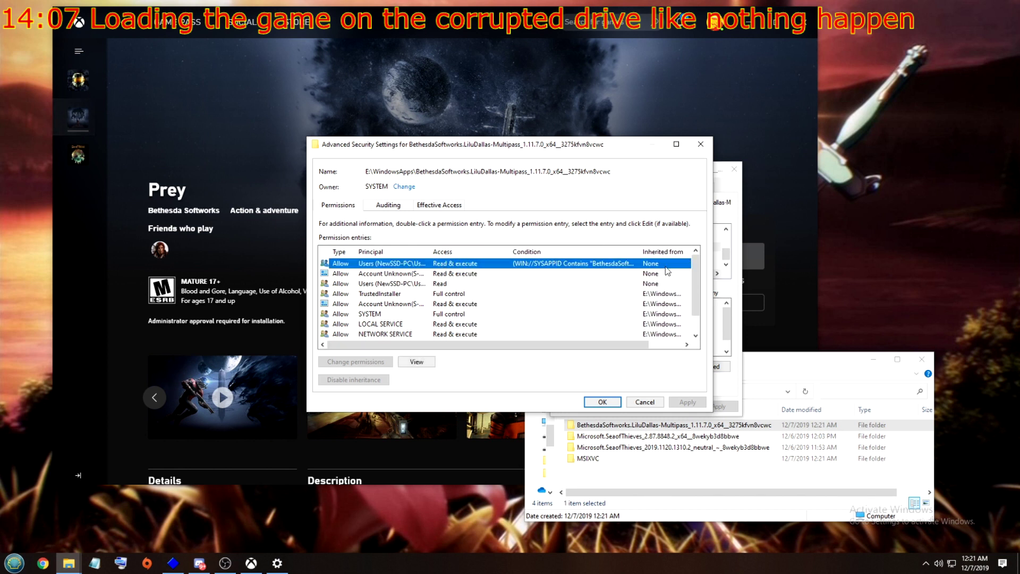
pyautogui.scroll(-1, 609, 293)
pyautogui.scroll(1, 499, 322)
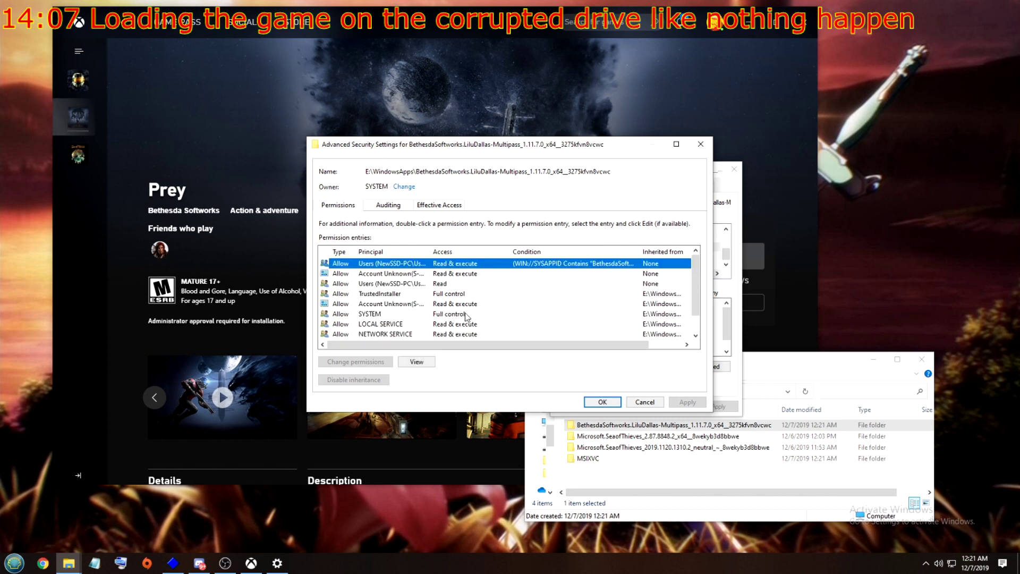
# Review the remaining permission entries of the BethesdaSoftworks.LiluDallas-Multipass folder and close its security and properties dialogs
pyautogui.scroll(-1, 468, 321)
pyautogui.scroll(1, 454, 327)
pyautogui.click(701, 145)
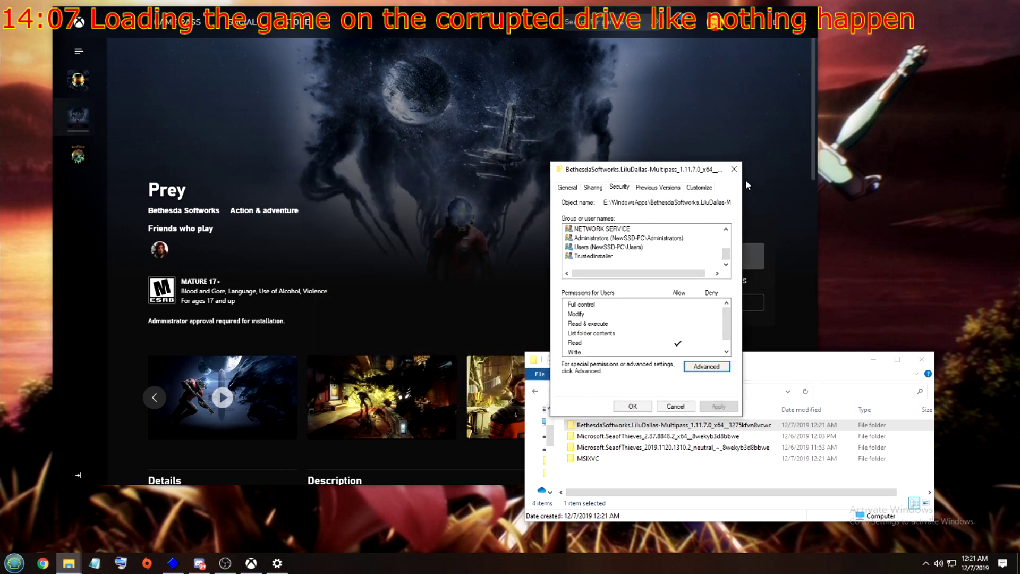
pyautogui.click(735, 169)
# Open the MSIXVC folder's advanced security settings, widen the permission columns, examine owner and inherited entries, and close its dialogs
pyautogui.click(595, 458)
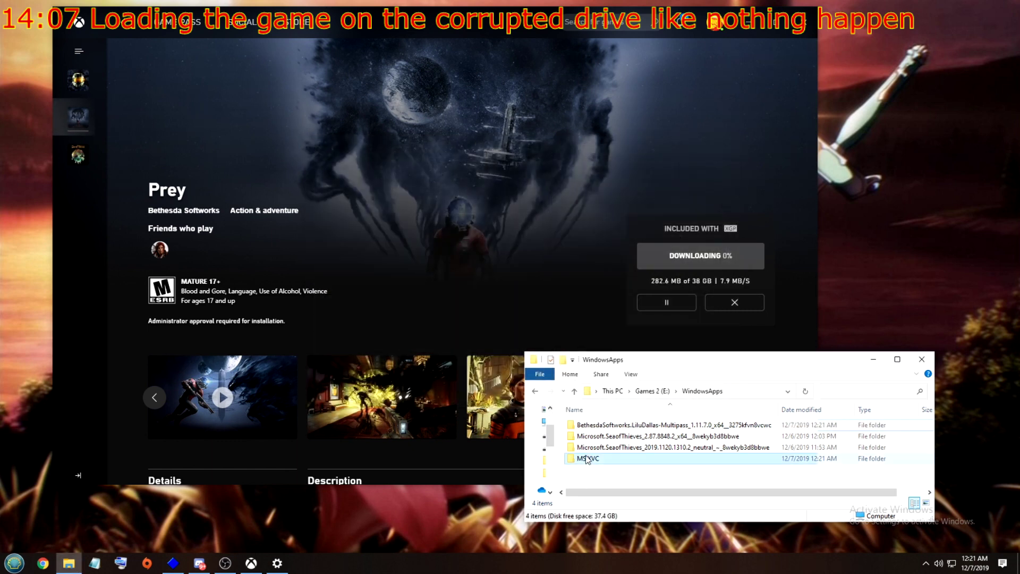
pyautogui.rightClick(597, 460)
pyautogui.click(632, 453)
pyautogui.click(658, 318)
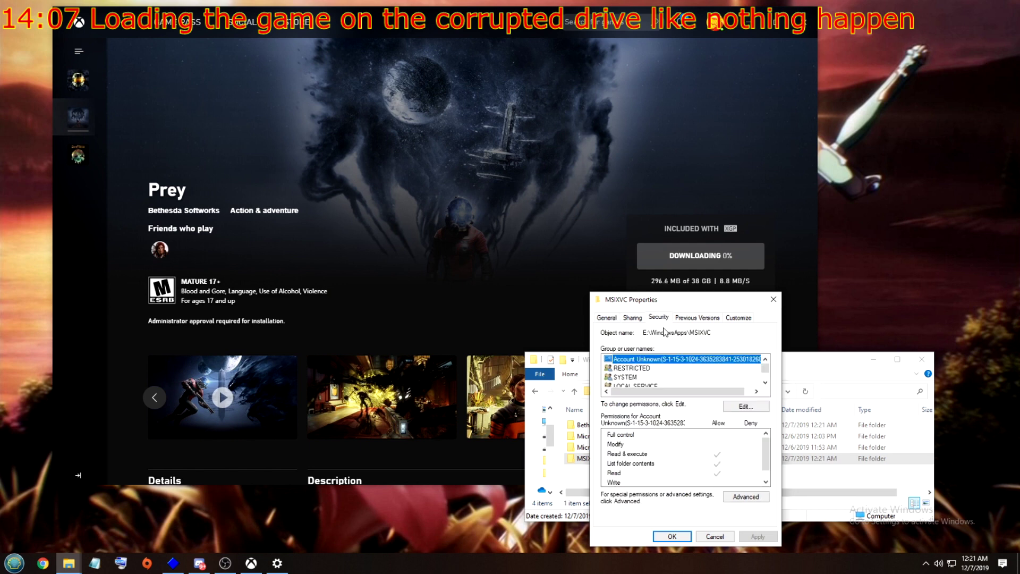
pyautogui.click(746, 497)
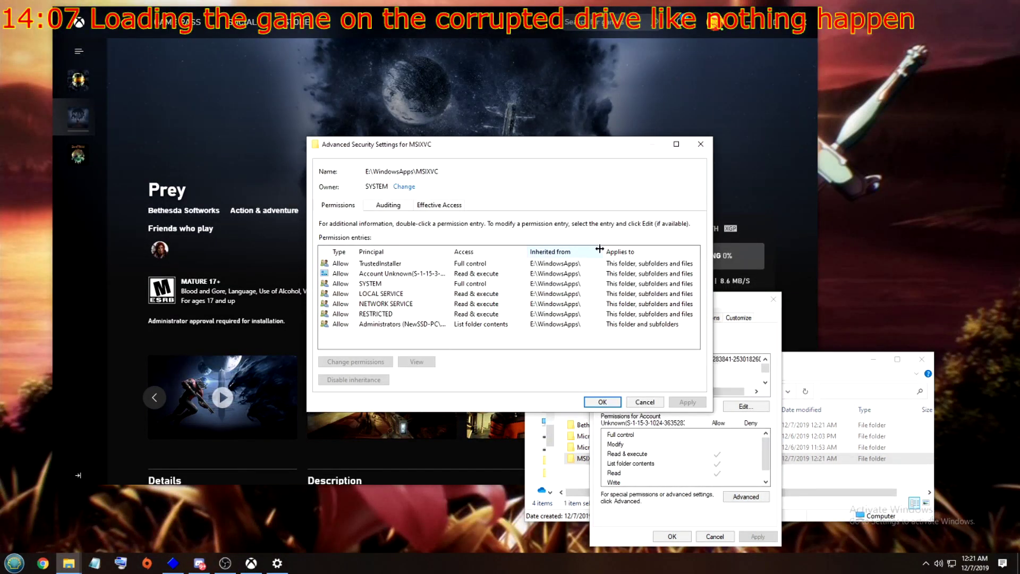
pyautogui.moveTo(601, 249); pyautogui.dragTo(625, 247)
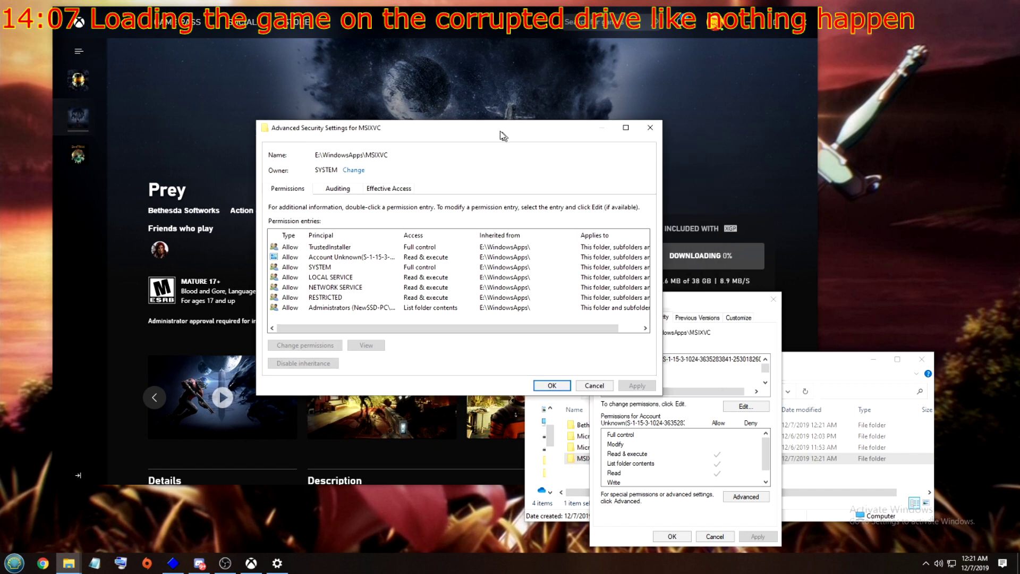
pyautogui.moveTo(500, 142); pyautogui.dragTo(341, 63)
pyautogui.moveTo(584, 339); pyautogui.dragTo(675, 335)
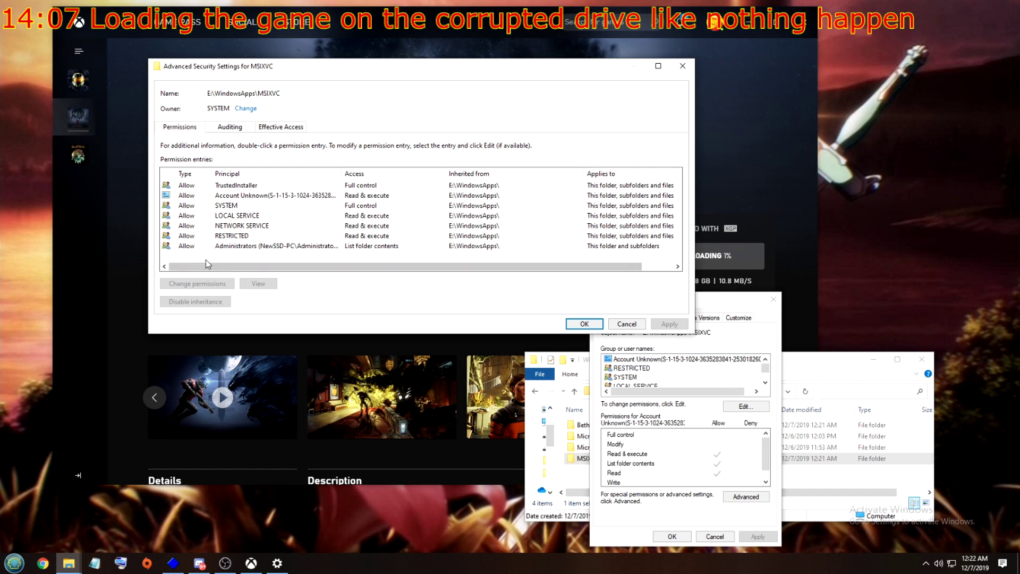
pyautogui.click(682, 66)
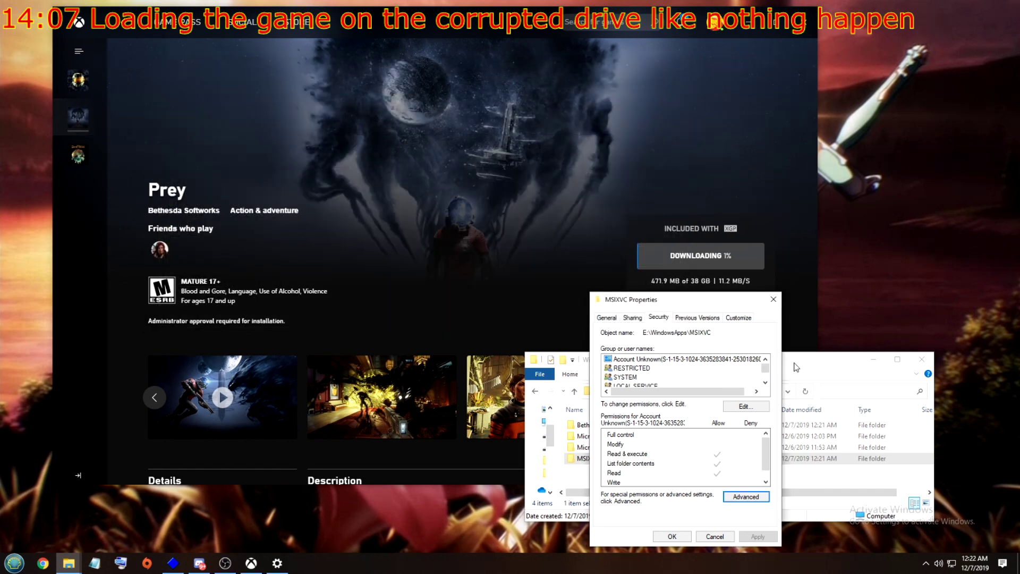
pyautogui.press('Escape')
# Open the MSIXVC folder and examine the details, owner and advanced permissions of the extensionless 2F276CE5-8E0E-4DBA-A8A5-57A35822A500 file
pyautogui.press('Return')
pyautogui.hotkey('alt', 'Return')
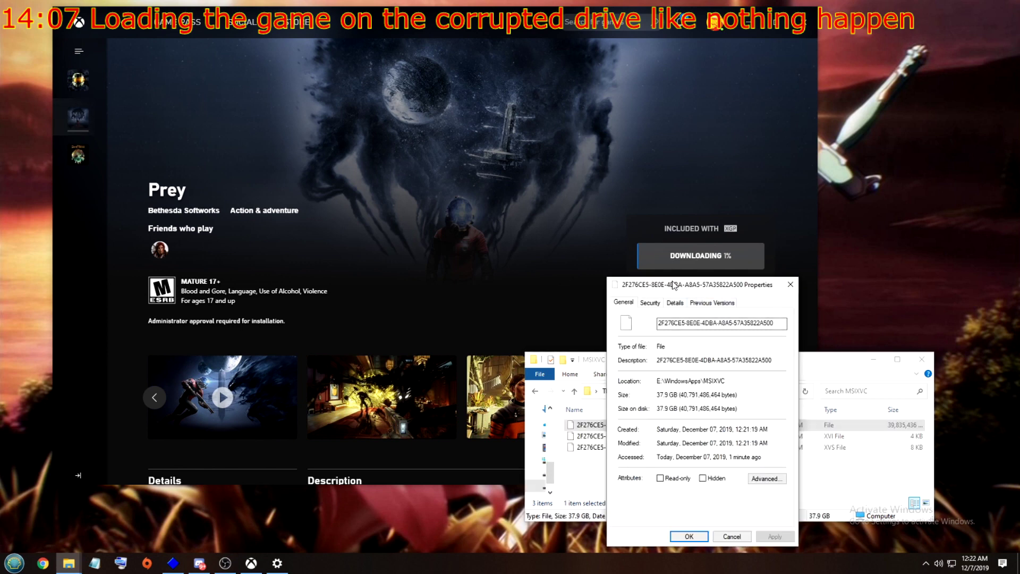
pyautogui.moveTo(672, 286); pyautogui.dragTo(432, 194)
pyautogui.click(437, 210)
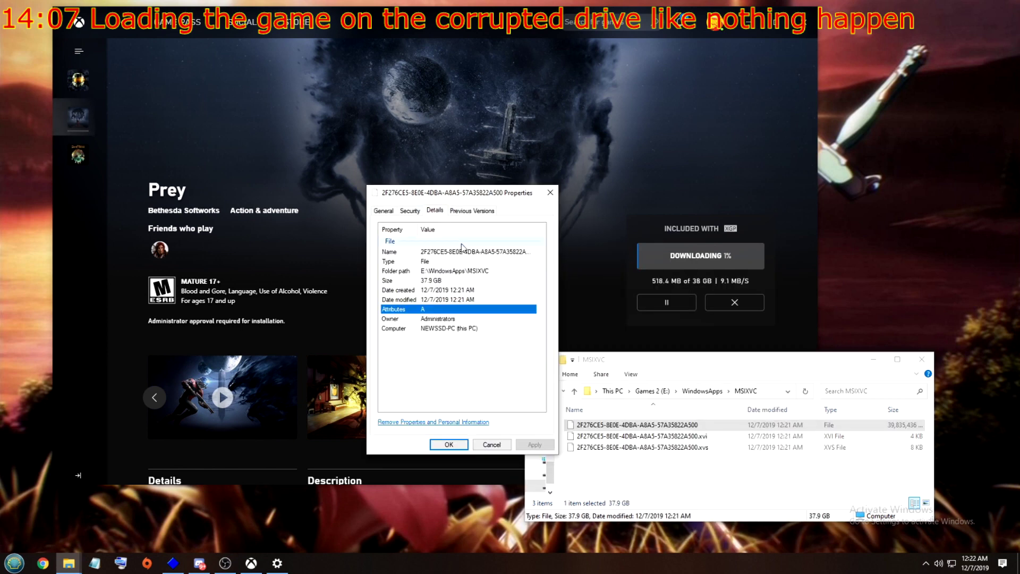
pyautogui.click(418, 211)
pyautogui.click(530, 407)
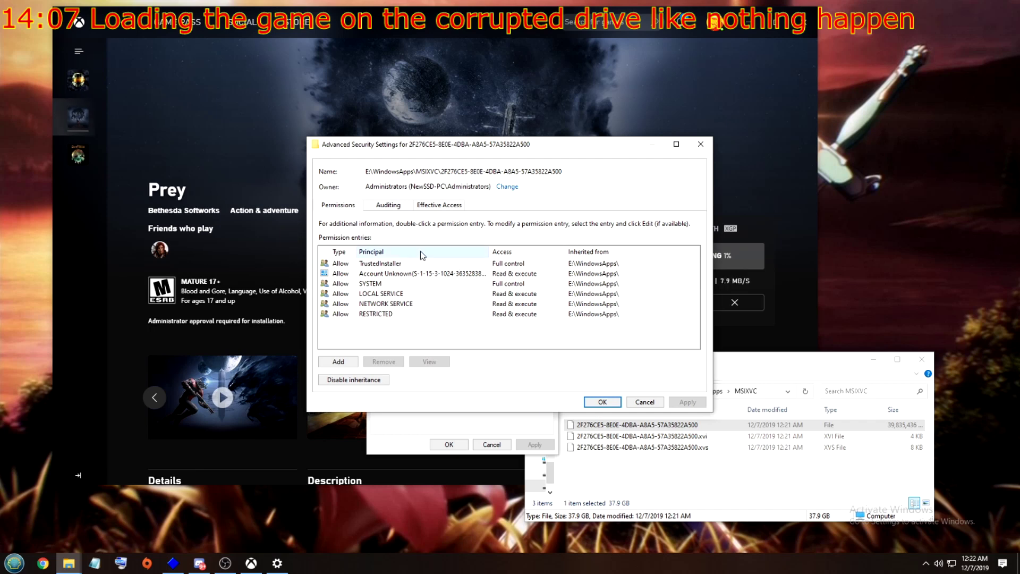
pyautogui.click(709, 152)
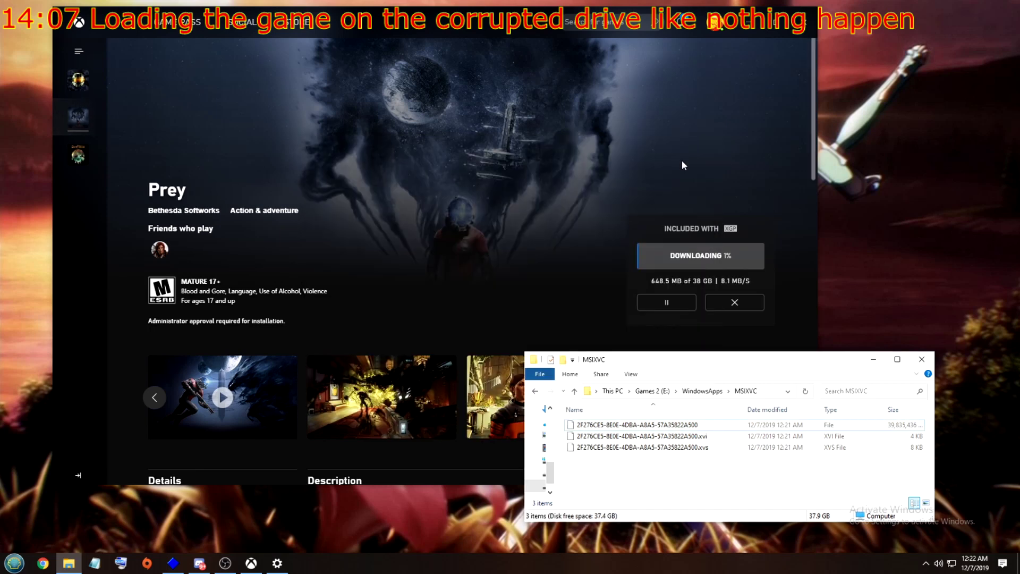
# Return to the WindowsApps folder on Games 2 (E:), examine its own advanced security settings for owner and permissions, and close its dialogs
pyautogui.click(721, 391)
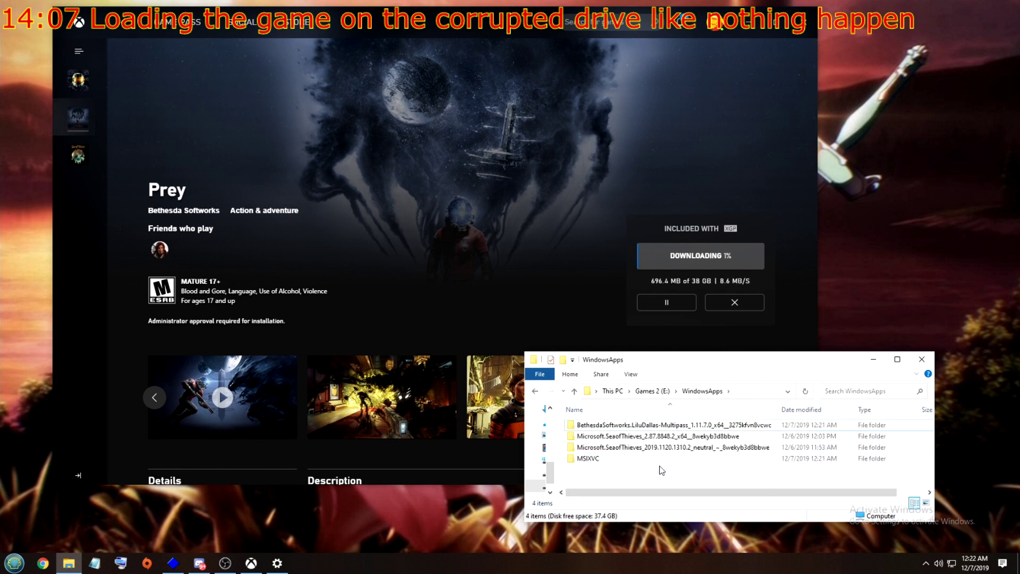
pyautogui.hotkey('alt', 'Return')
pyautogui.click(580, 377)
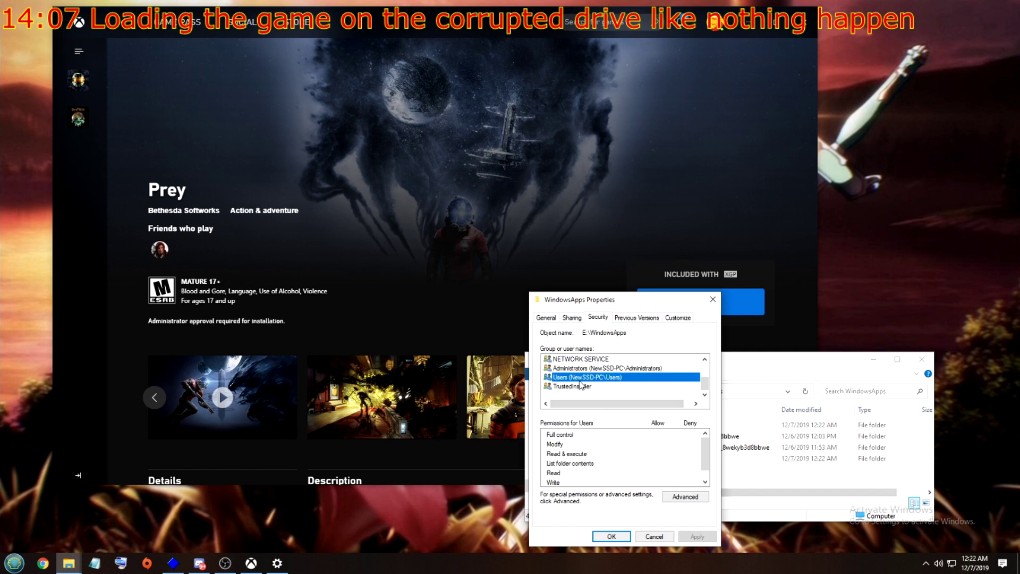
pyautogui.click(681, 496)
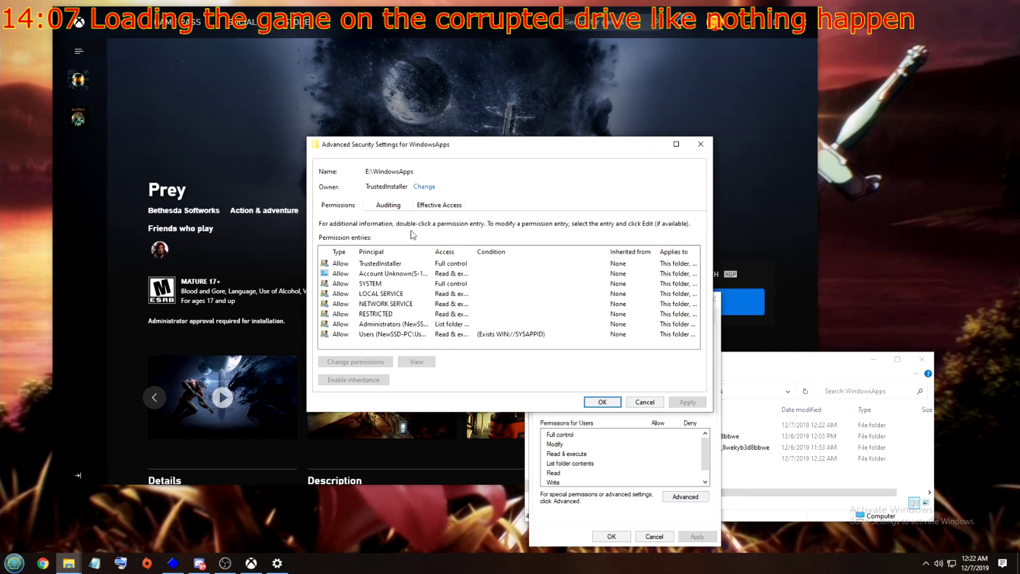
pyautogui.click(701, 144)
pyautogui.click(712, 300)
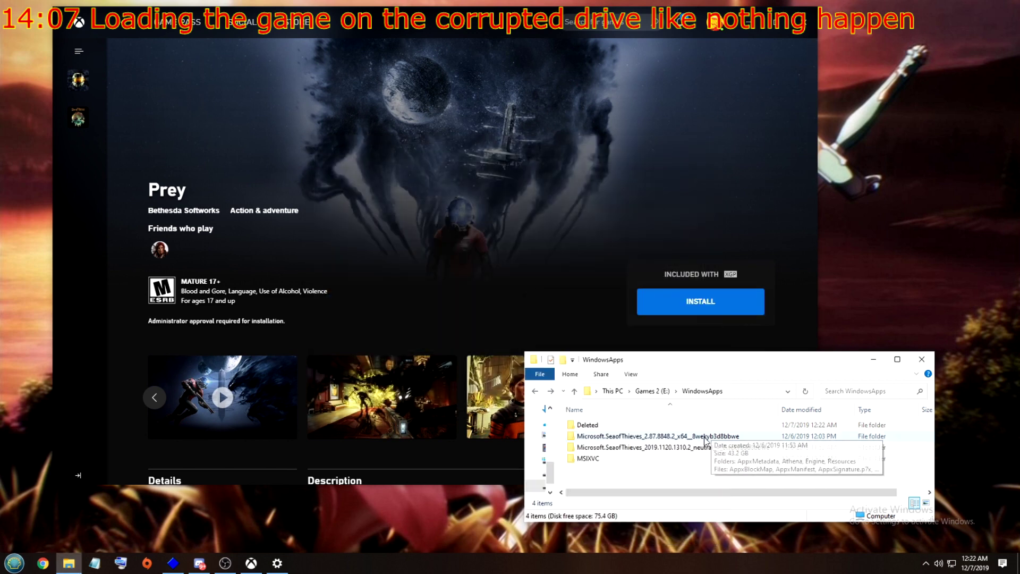
# Open the MSIXVC folder's security properties, look through its groups and users, and open its advanced security settings
pyautogui.rightClick(590, 459)
pyautogui.click(616, 452)
pyautogui.click(658, 318)
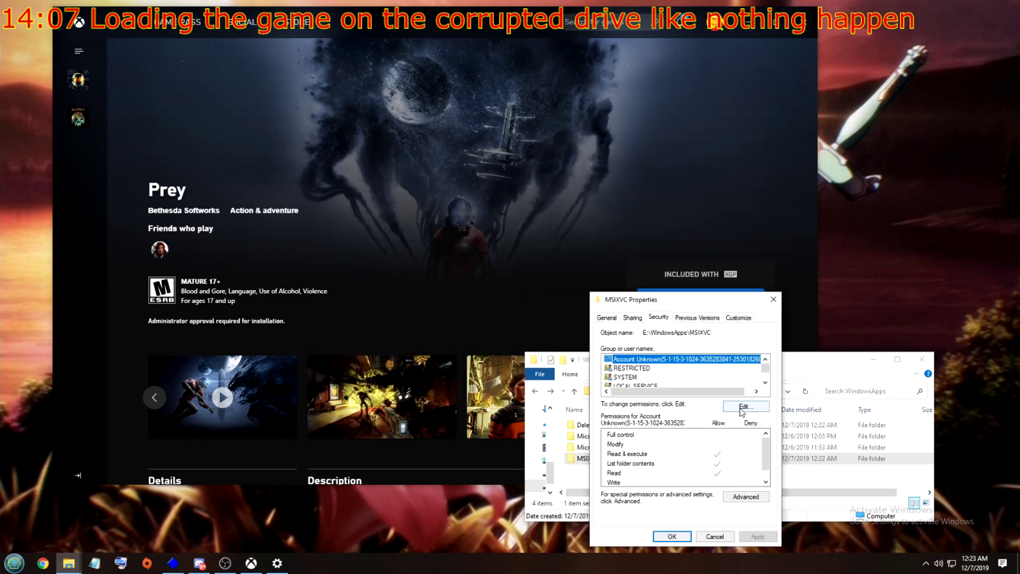
pyautogui.scroll(-2, 680, 382)
pyautogui.click(746, 497)
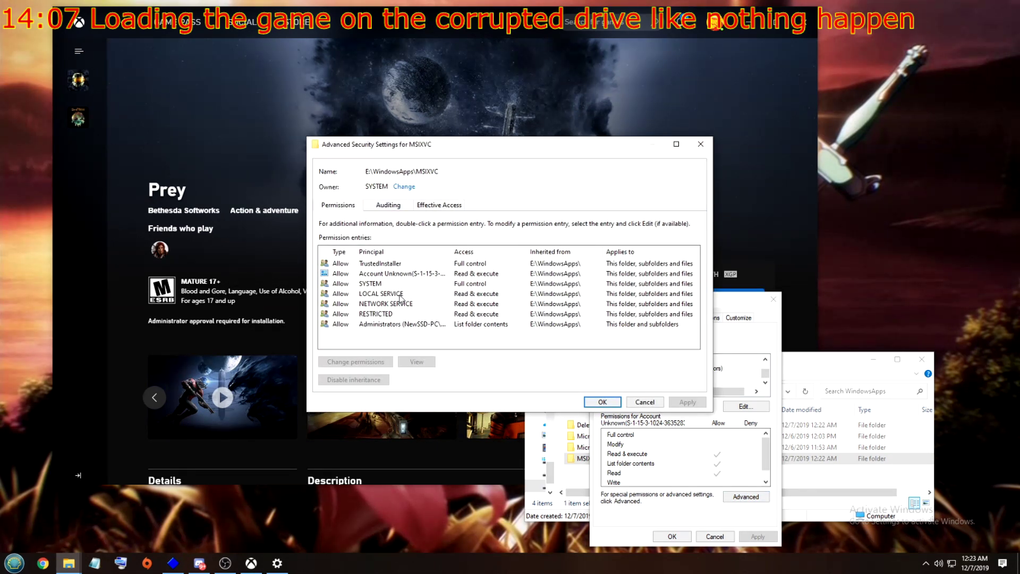
# Change the MSIXVC folder's owner to TrustedInstaller using the name from a saved note, and apply it to subcontainers and objects
pyautogui.click(403, 188)
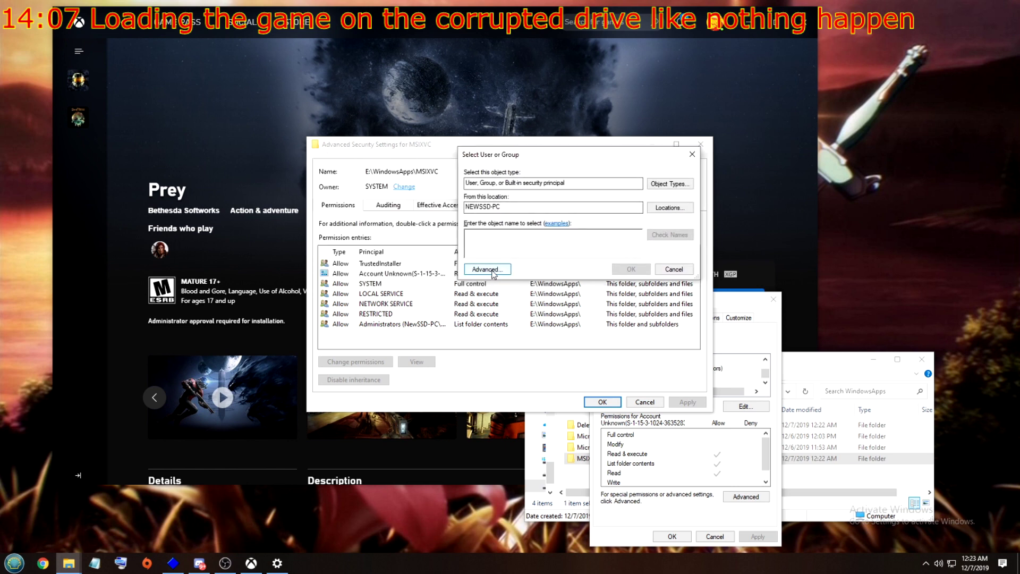
pyautogui.rightClick(95, 563)
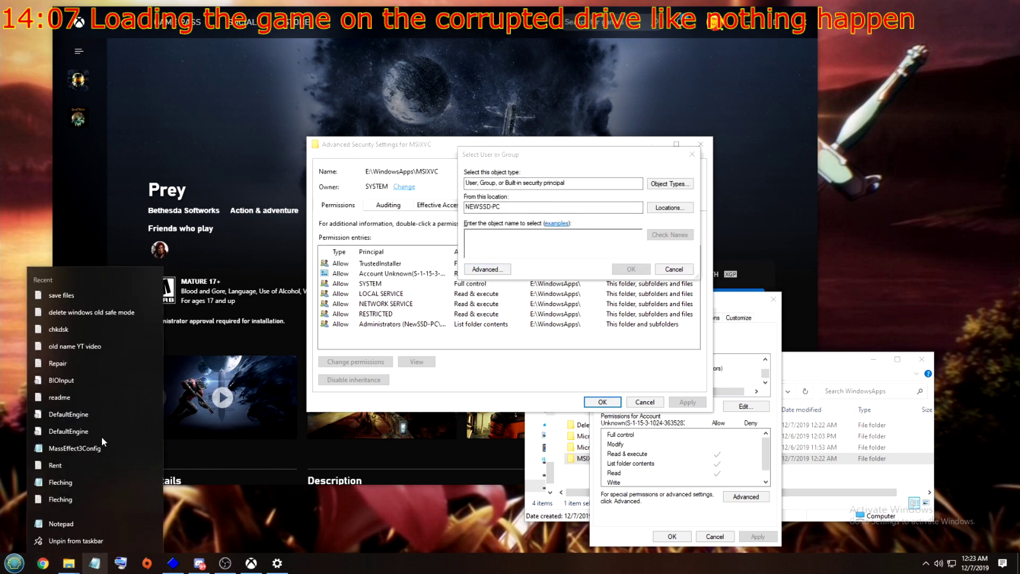
pyautogui.click(60, 300)
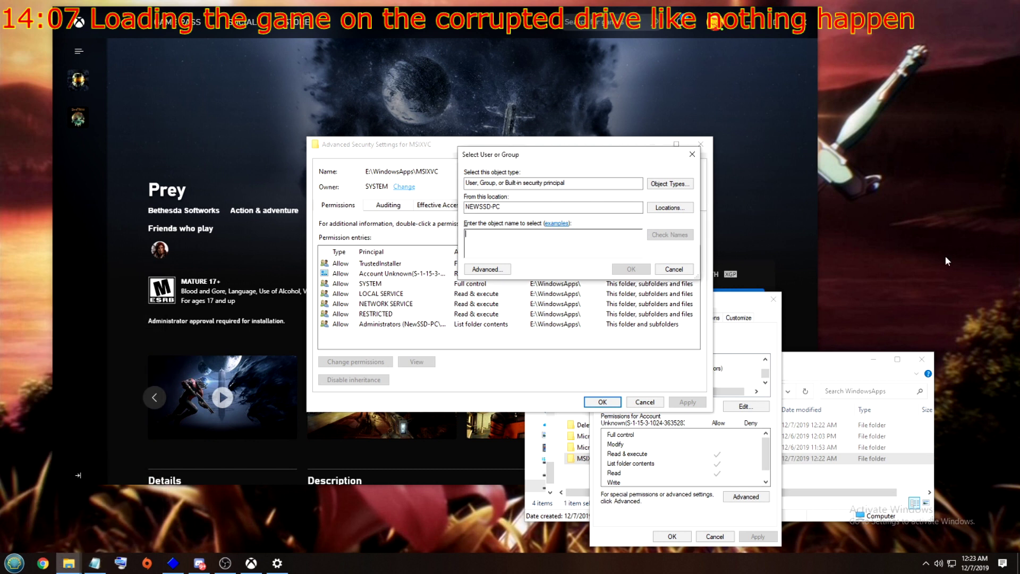
pyautogui.rightClick(529, 235)
pyautogui.click(552, 264)
pyautogui.click(487, 269)
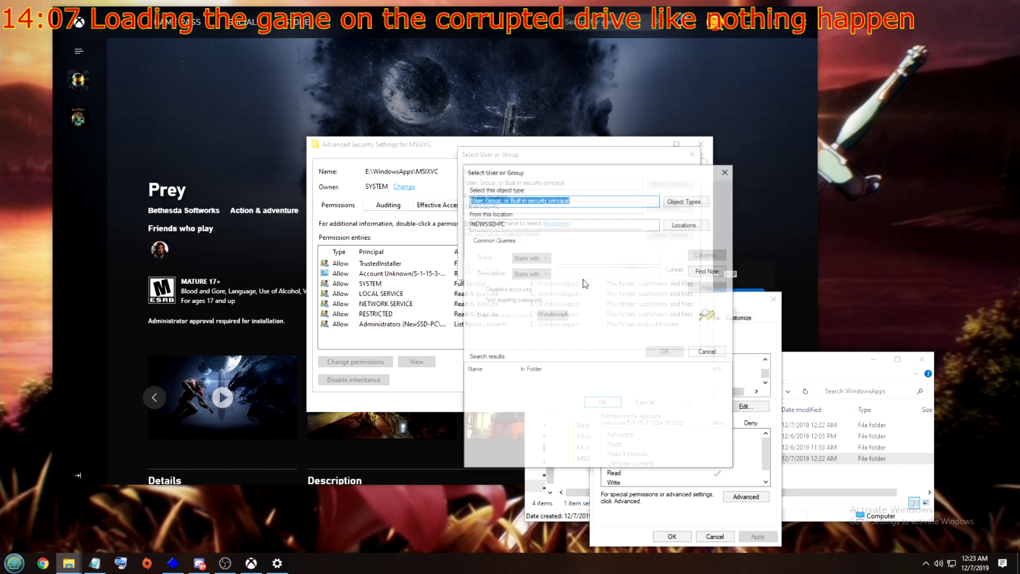
pyautogui.click(727, 172)
pyautogui.click(630, 270)
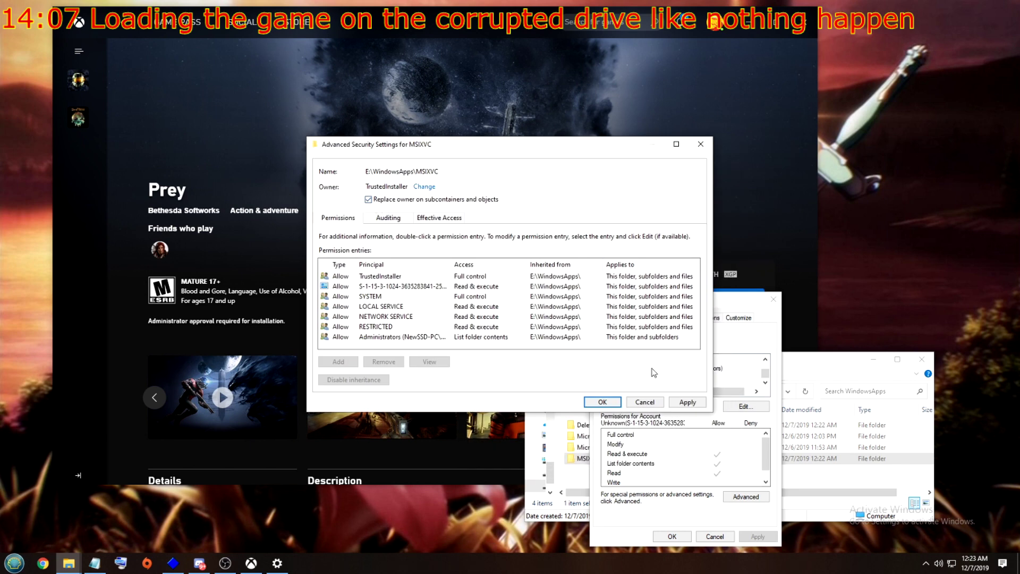
pyautogui.click(688, 401)
pyautogui.click(595, 322)
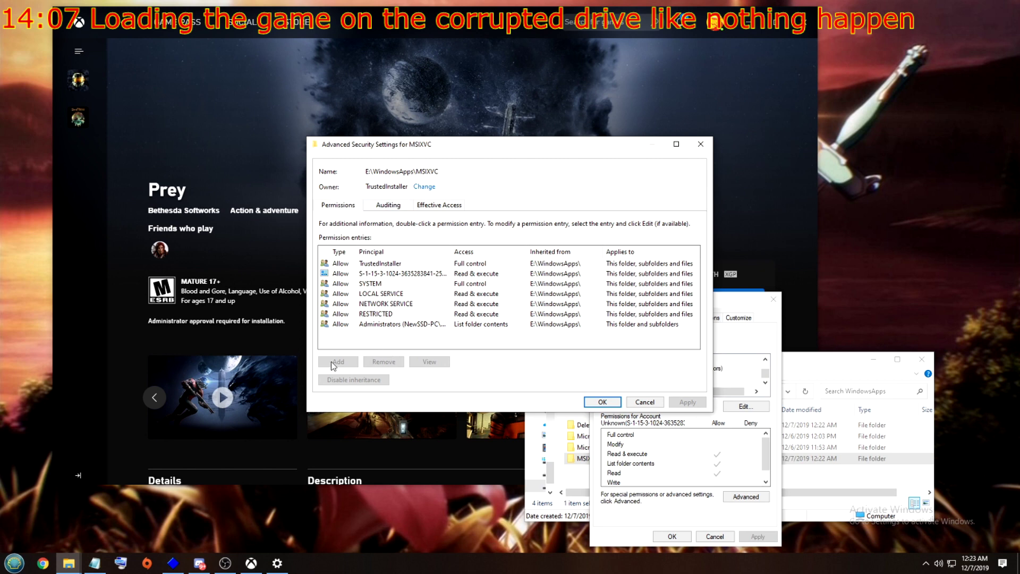
# Change the MSIXVC folder's owner to the Administrators group found in the account search, and apply it to subcontainers and objects
pyautogui.click(423, 188)
pyautogui.click(340, 277)
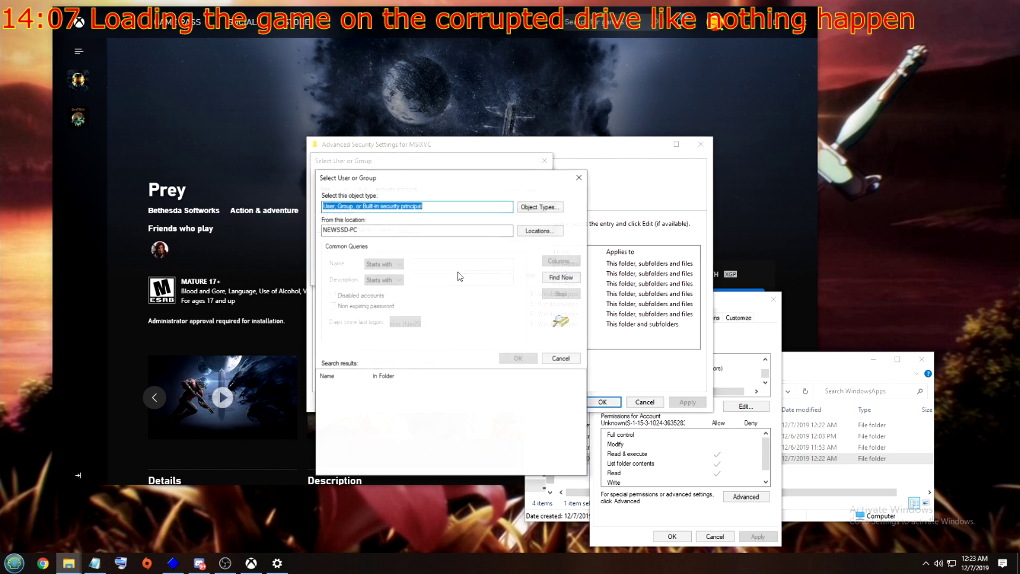
pyautogui.click(555, 277)
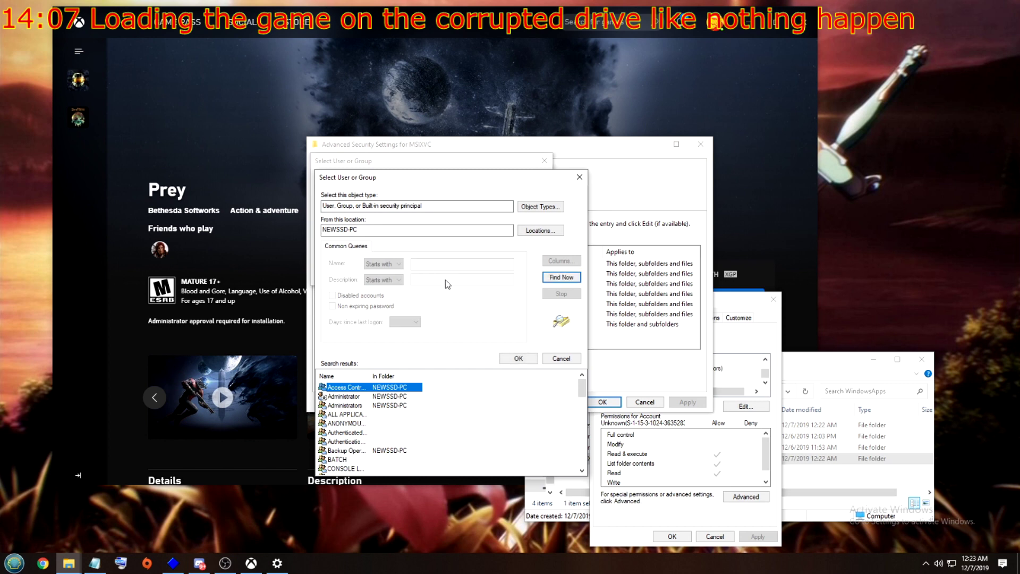
pyautogui.scroll(1, 378, 420)
pyautogui.press('a')
pyautogui.click(367, 412)
pyautogui.doubleClick(367, 407)
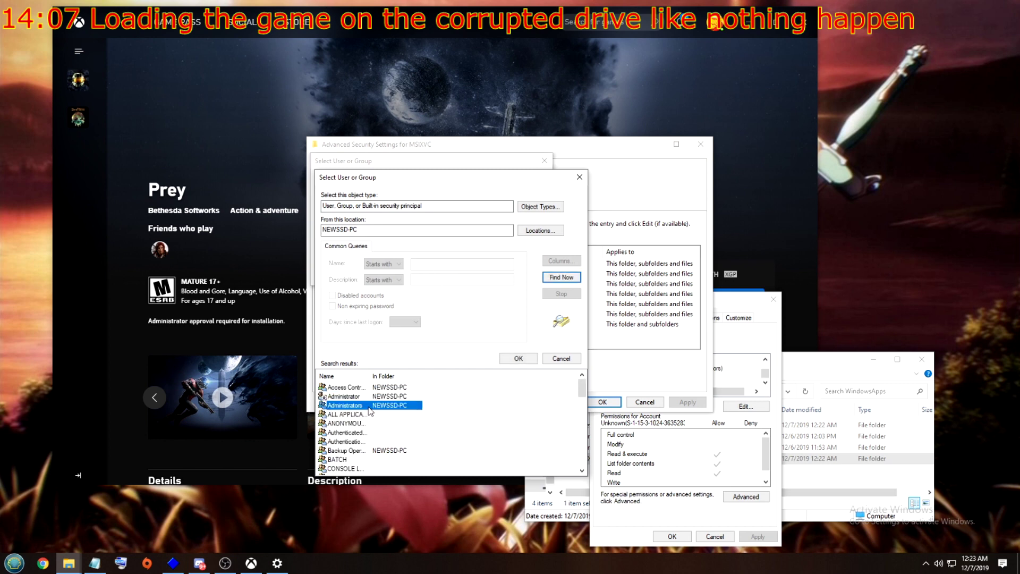
pyautogui.click(483, 275)
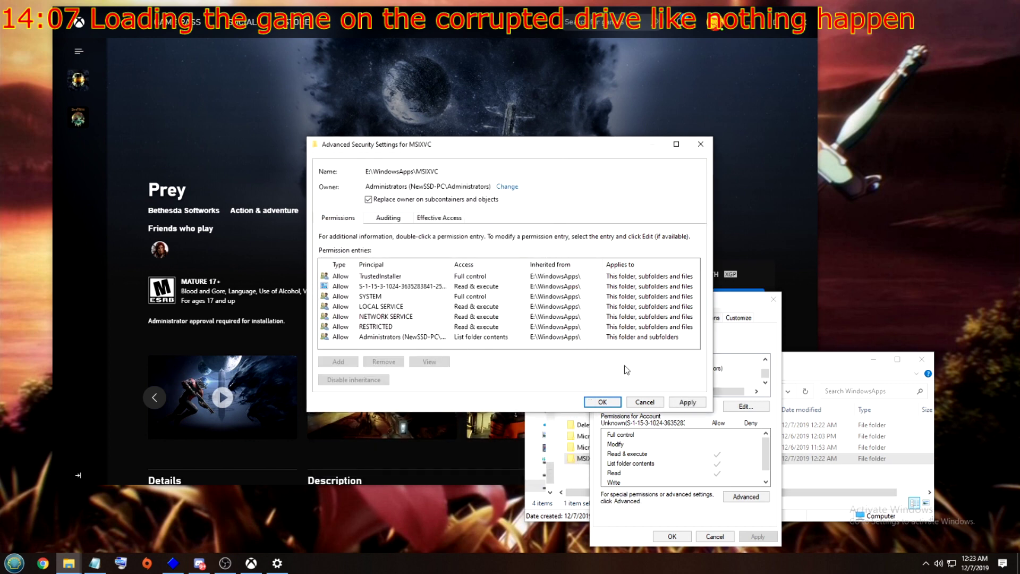
pyautogui.click(688, 402)
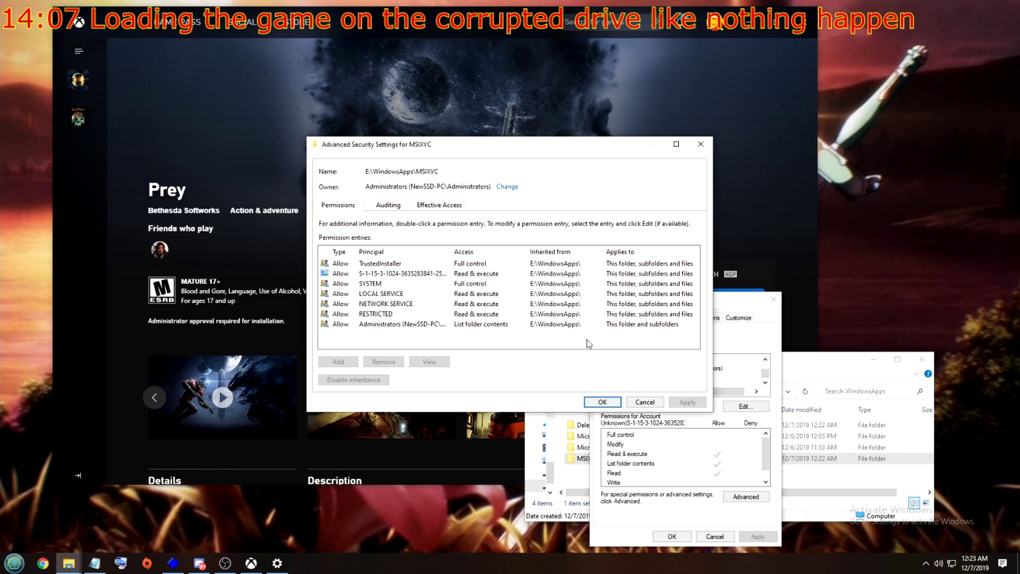
# Change the MSIXVC folder's owner to Everyone, found in the account search, and apply it to subcontainers and objects
pyautogui.click(507, 187)
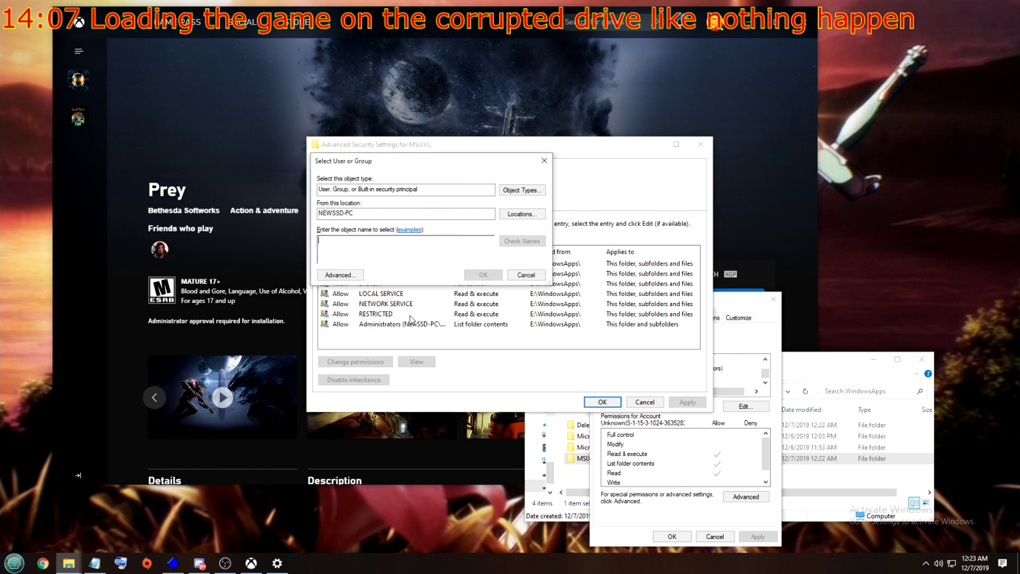
pyautogui.click(326, 275)
pyautogui.click(556, 279)
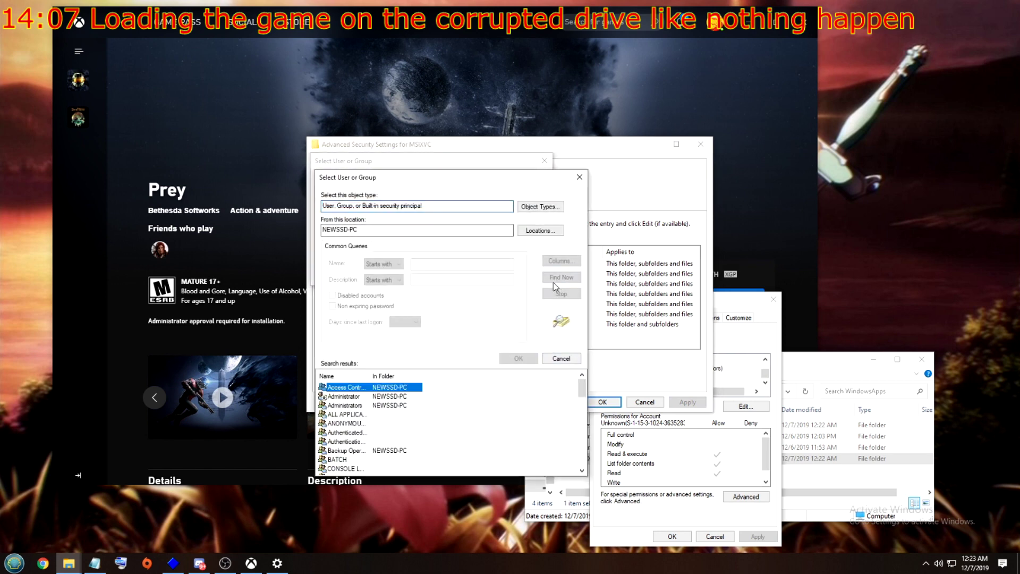
pyautogui.scroll(-12, 390, 409)
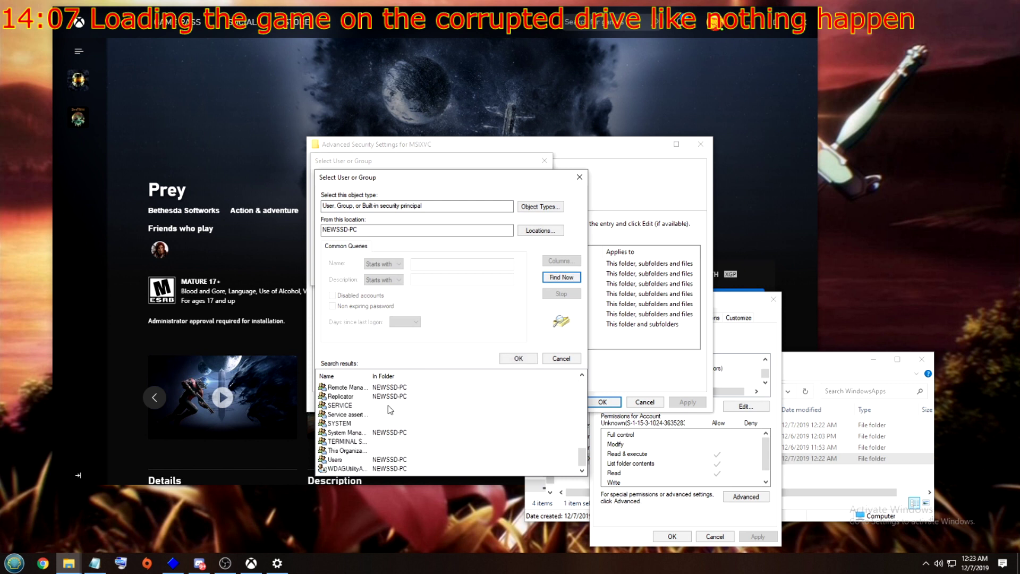
pyautogui.scroll(5, 390, 408)
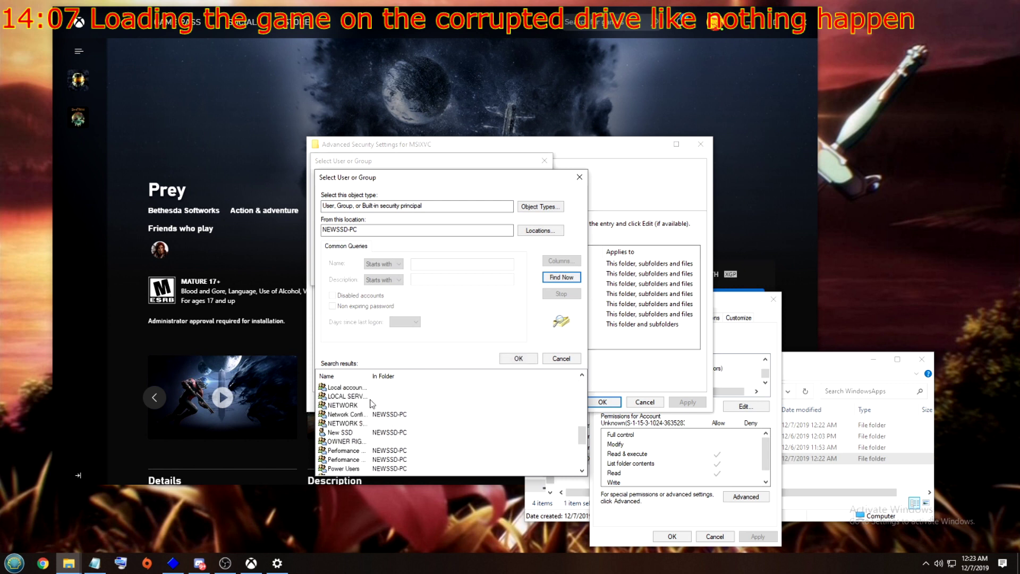
pyautogui.scroll(2, 364, 420)
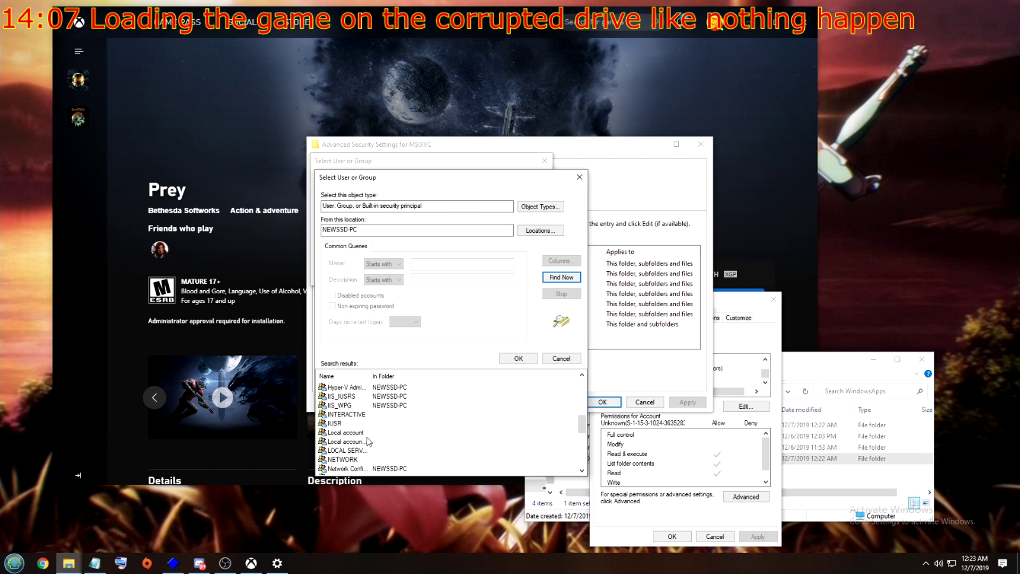
pyautogui.scroll(2, 368, 441)
pyautogui.scroll(3, 363, 438)
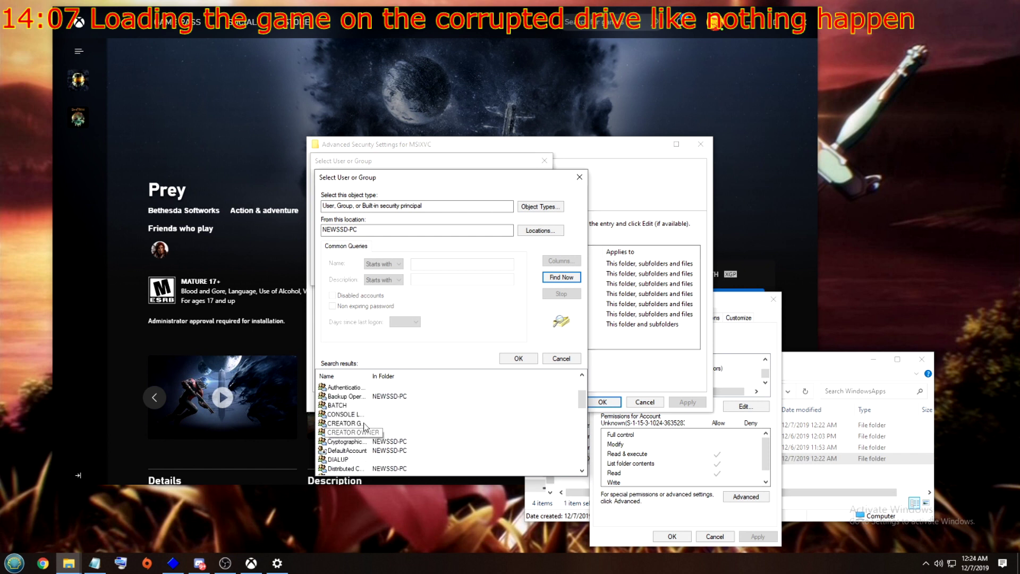
pyautogui.scroll(-3, 364, 425)
pyautogui.click(390, 405)
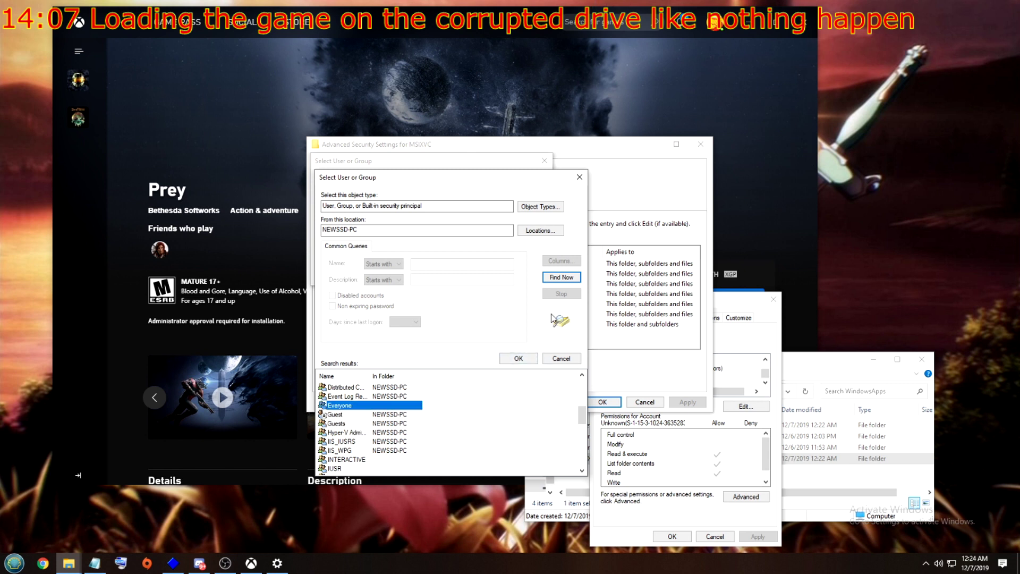
pyautogui.click(519, 359)
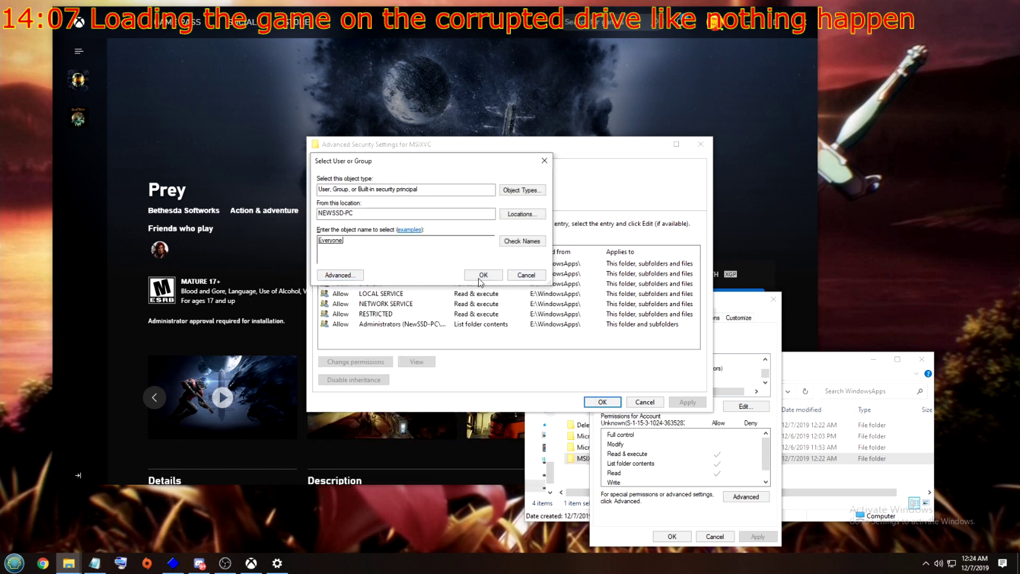
pyautogui.click(492, 277)
pyautogui.click(688, 402)
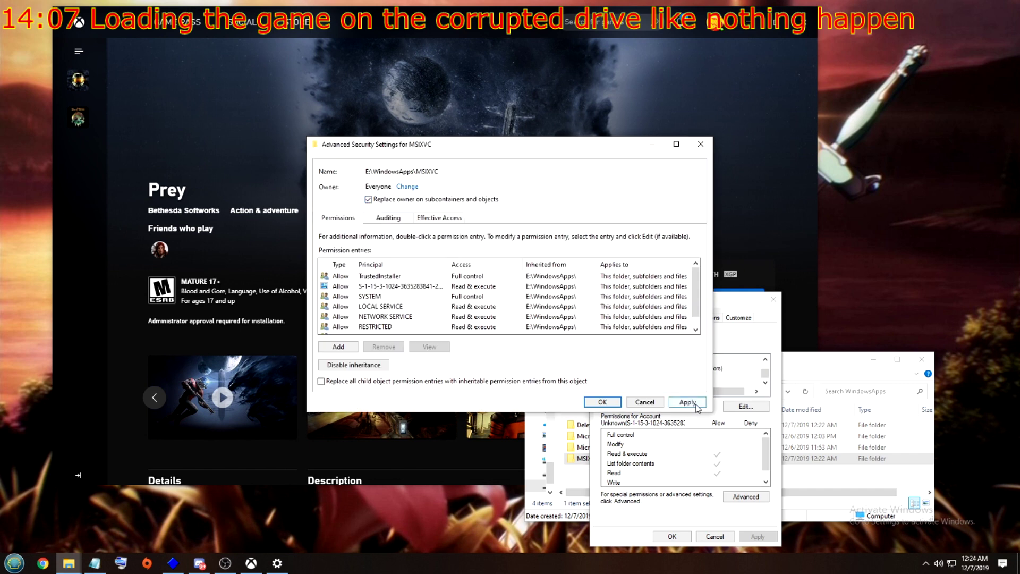
pyautogui.click(602, 322)
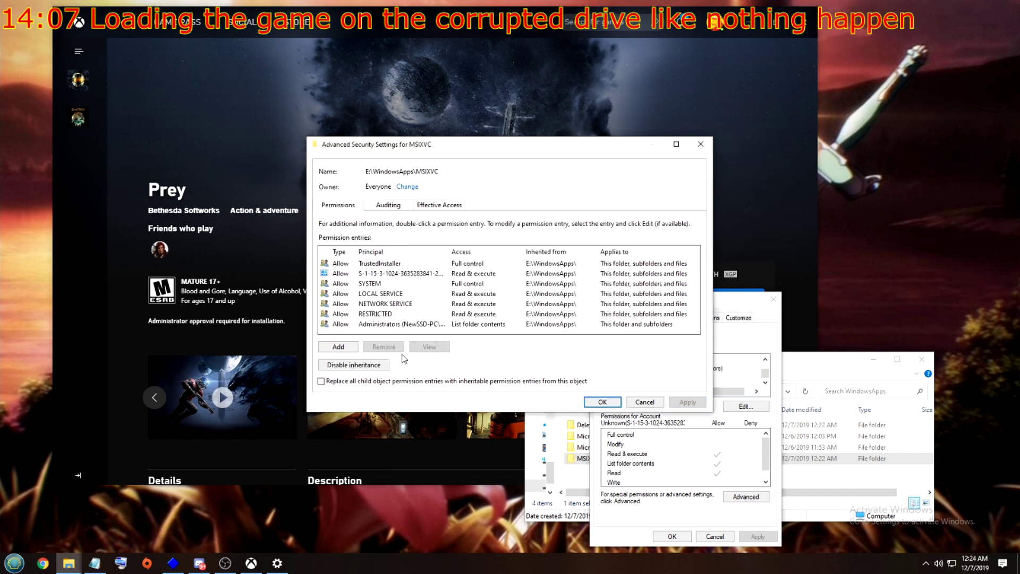
# Disable inheritance on the MSIXVC folder, keep the entries as explicit permissions, and remove the Administrators entry
pyautogui.click(354, 365)
pyautogui.click(491, 269)
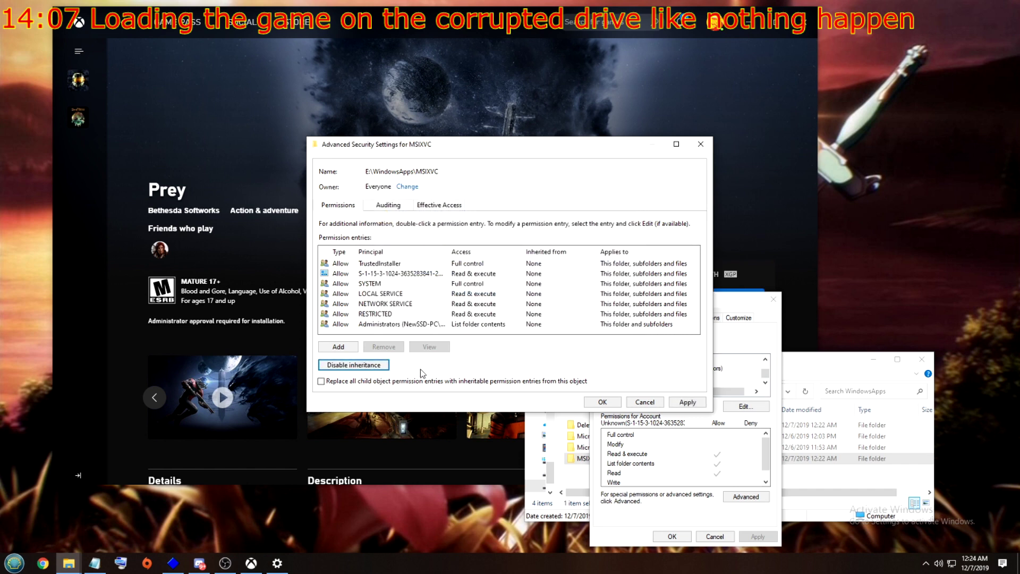
pyautogui.click(436, 274)
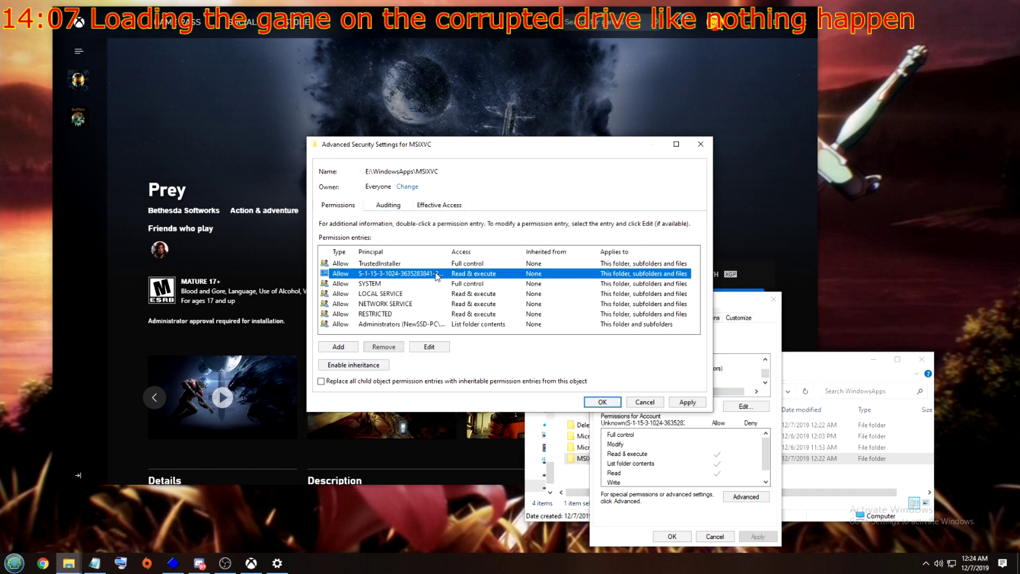
pyautogui.click(425, 313)
pyautogui.click(417, 324)
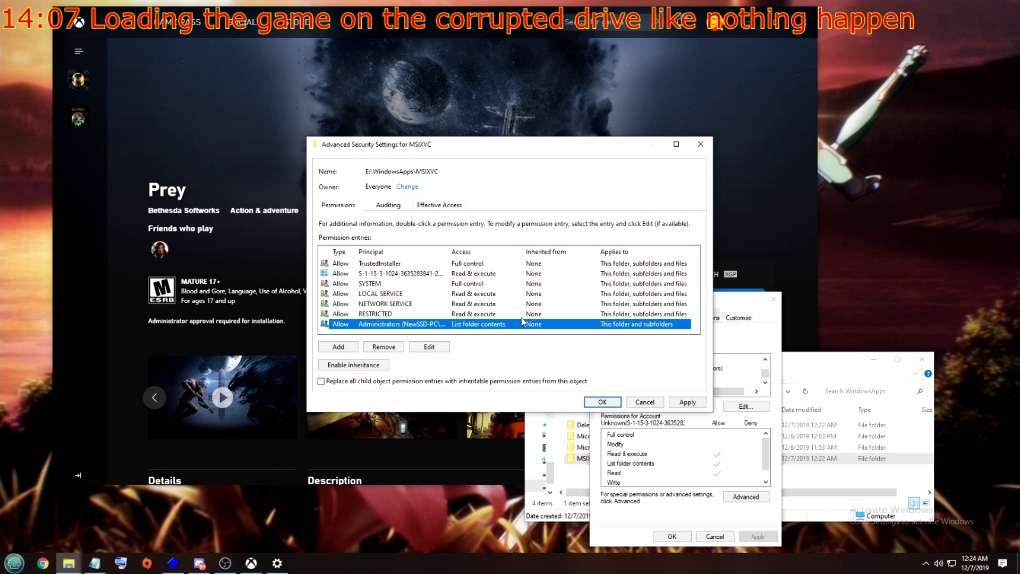
pyautogui.click(384, 347)
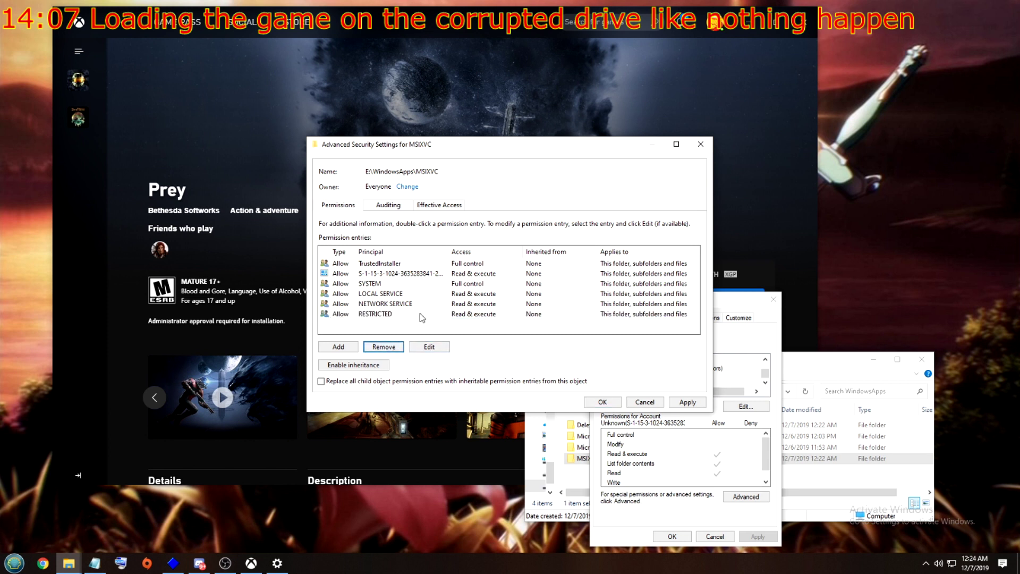
# Remove the RESTRICTED, NETWORK SERVICE, LOCAL SERVICE, unresolved S-1-15-3 account and TrustedInstaller entries from the MSIXVC permissions
pyautogui.click(380, 313)
pyautogui.click(384, 346)
pyautogui.click(385, 304)
pyautogui.click(384, 347)
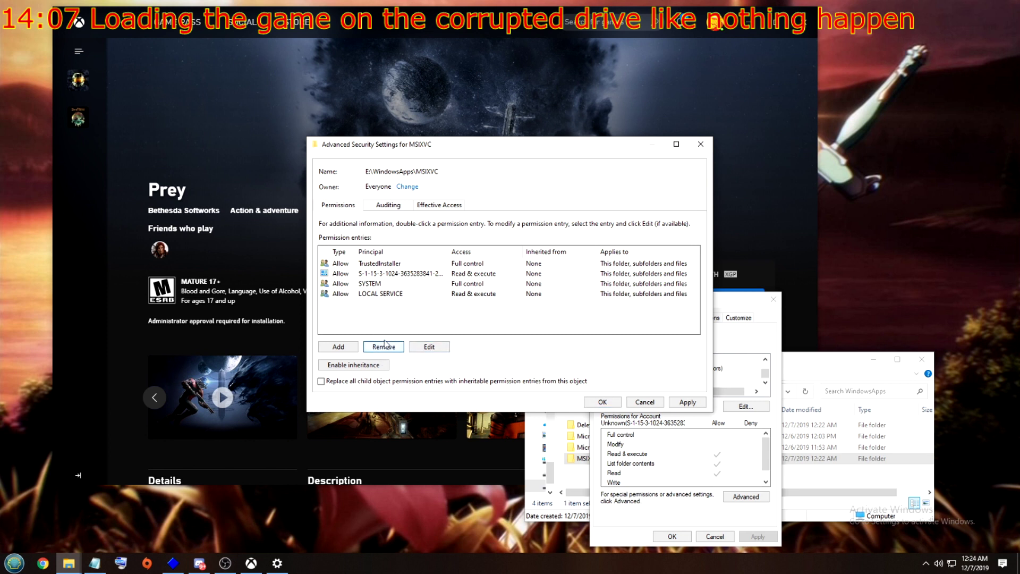
pyautogui.click(384, 294)
pyautogui.click(383, 346)
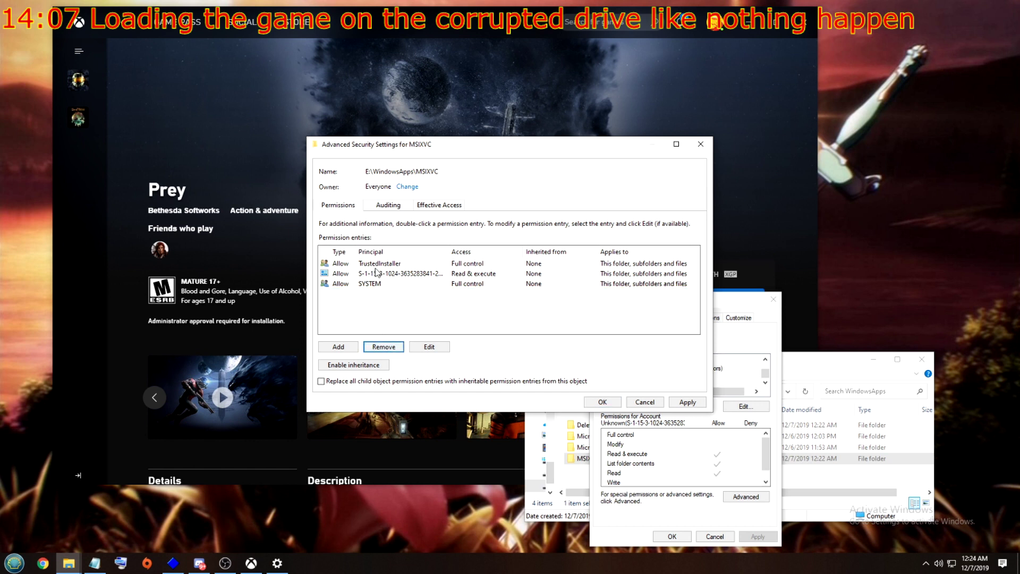
pyautogui.click(376, 272)
pyautogui.click(384, 346)
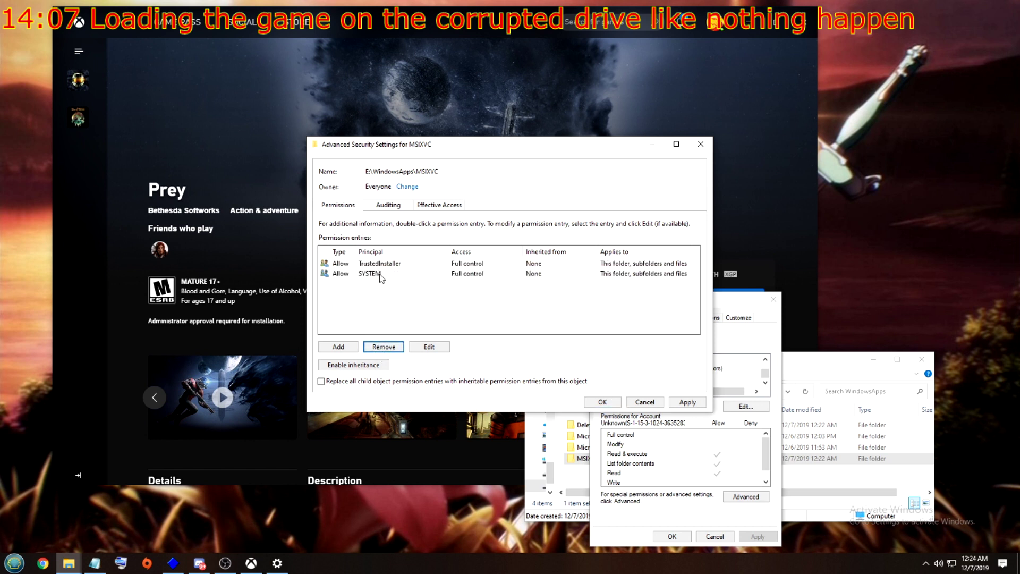
pyautogui.click(382, 266)
pyautogui.click(376, 349)
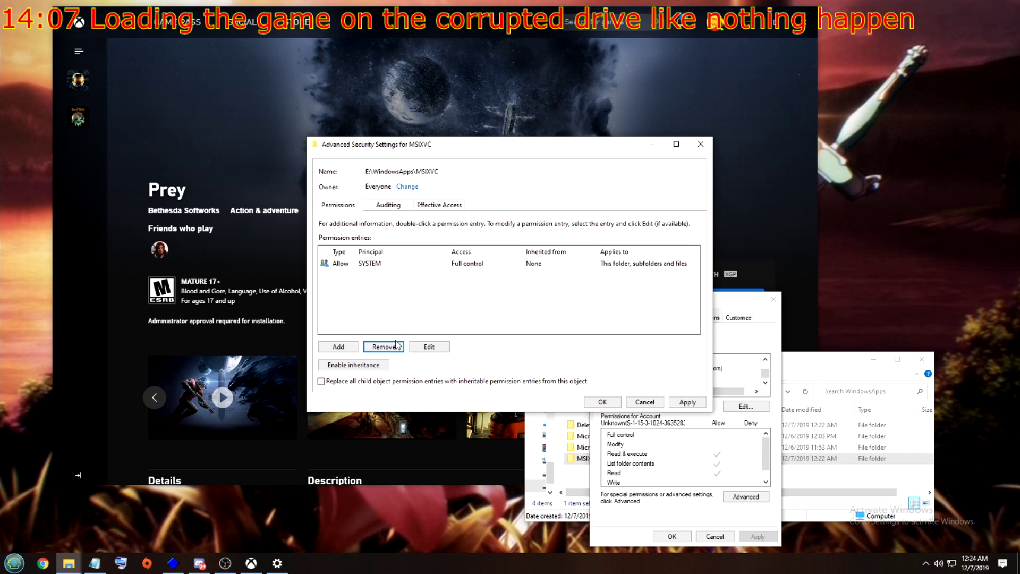
# Toggle inheritance on the MSIXVC folder and remove the remaining SYSTEM permission entry
pyautogui.click(354, 368)
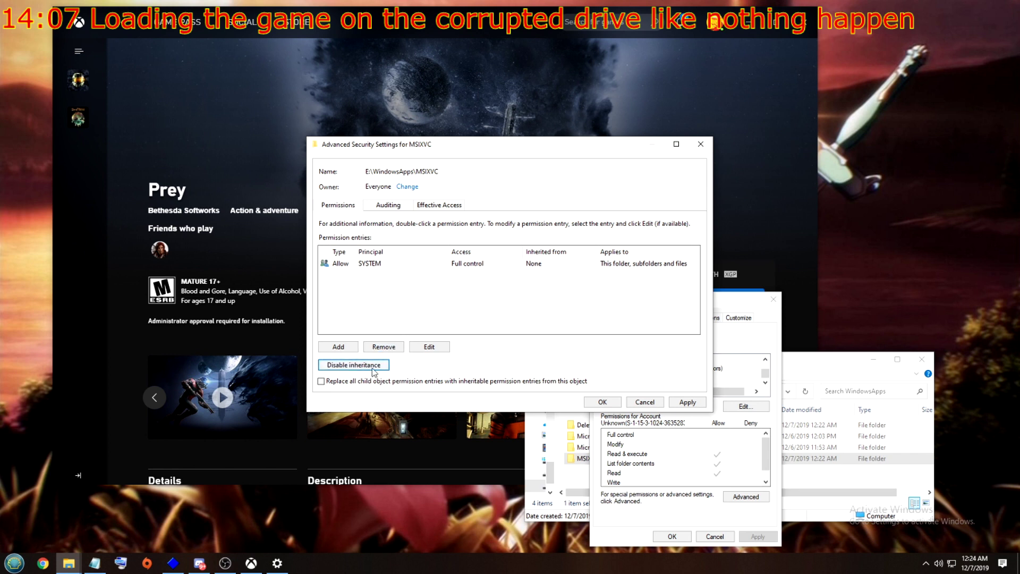
pyautogui.click(379, 264)
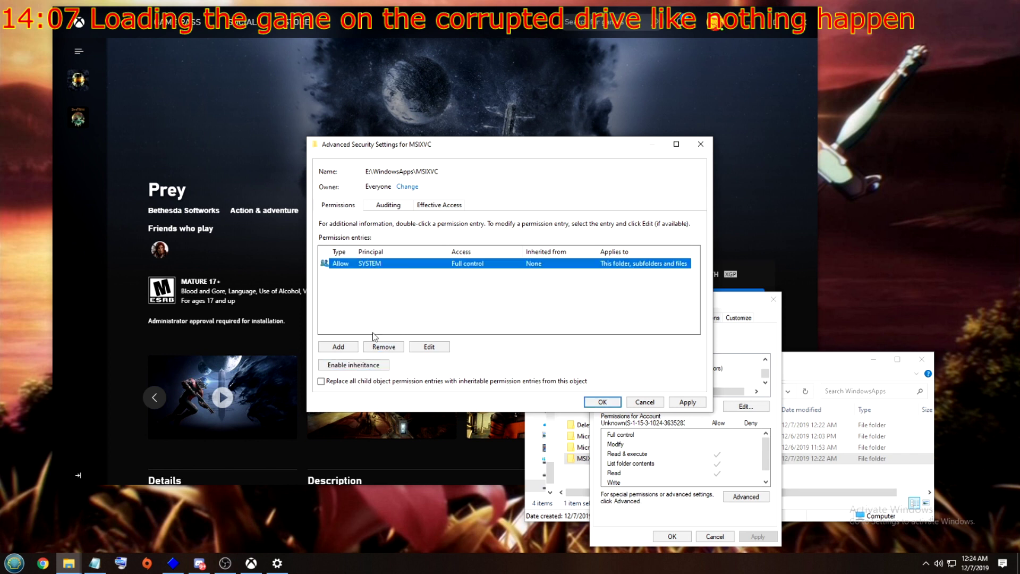
pyautogui.click(384, 347)
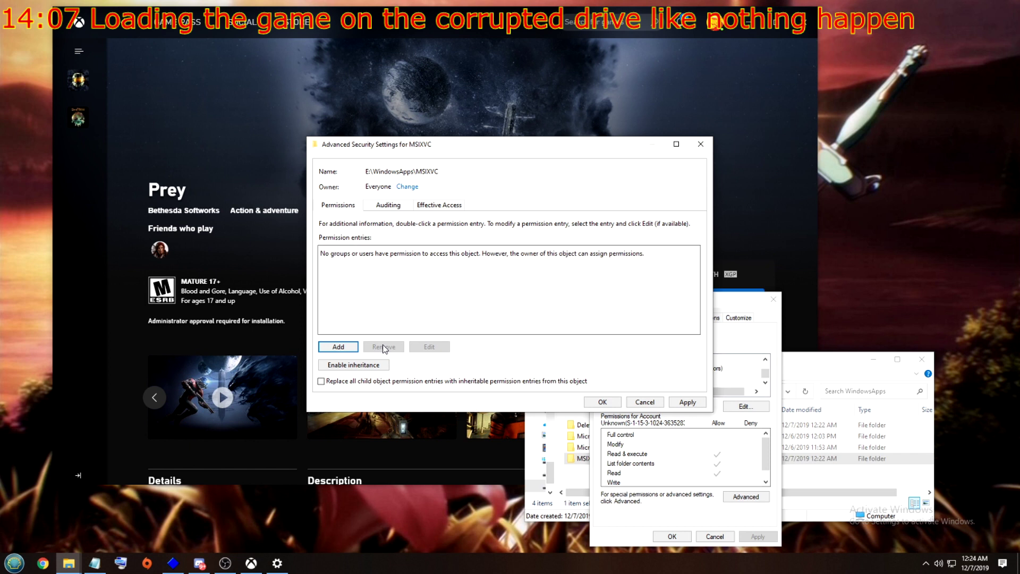
# Enable inheritance on the MSIXVC folder and apply replacement of all child object permission entries with inheritable ones
pyautogui.click(356, 367)
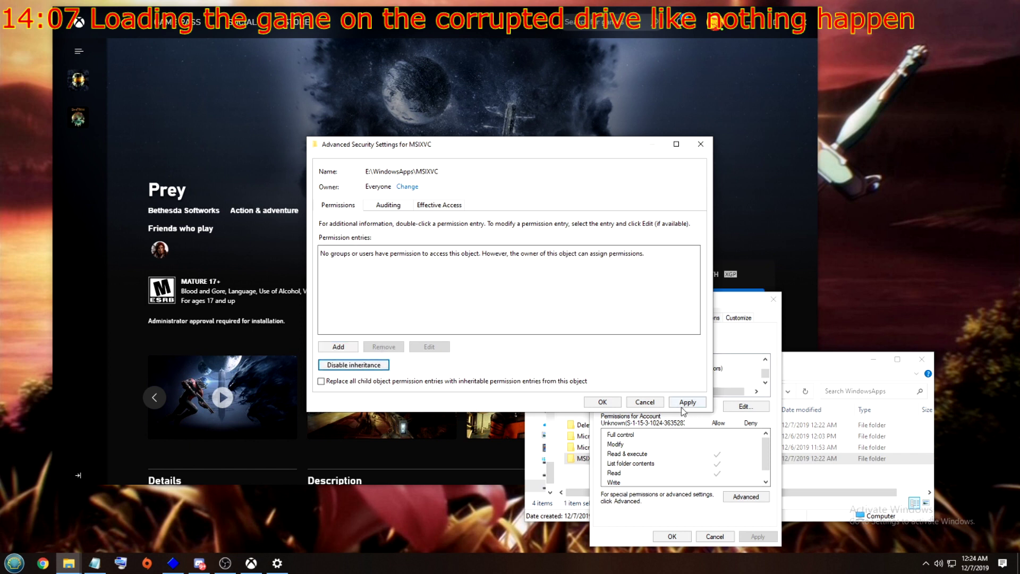
pyautogui.click(334, 382)
pyautogui.click(687, 402)
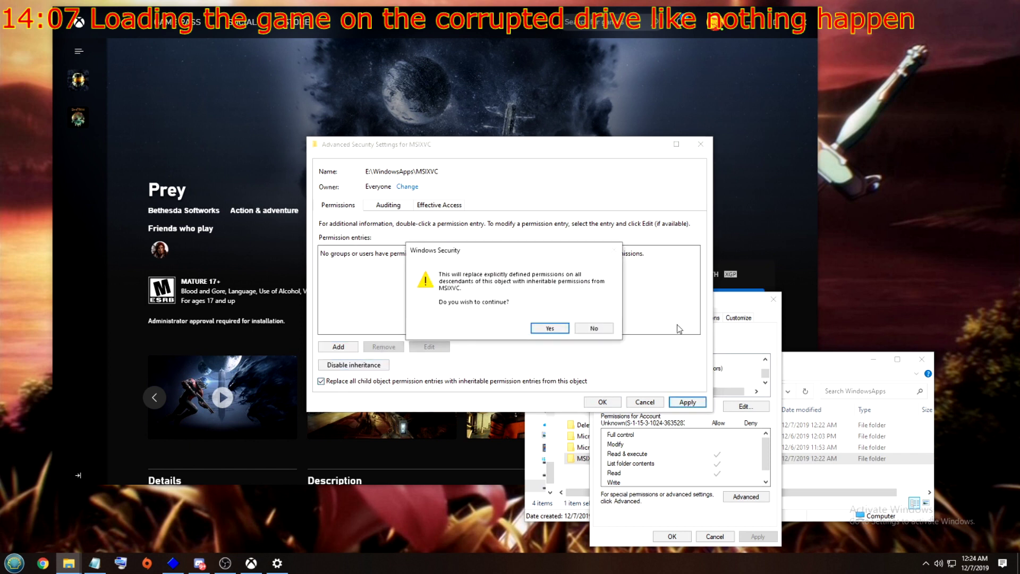
pyautogui.click(548, 327)
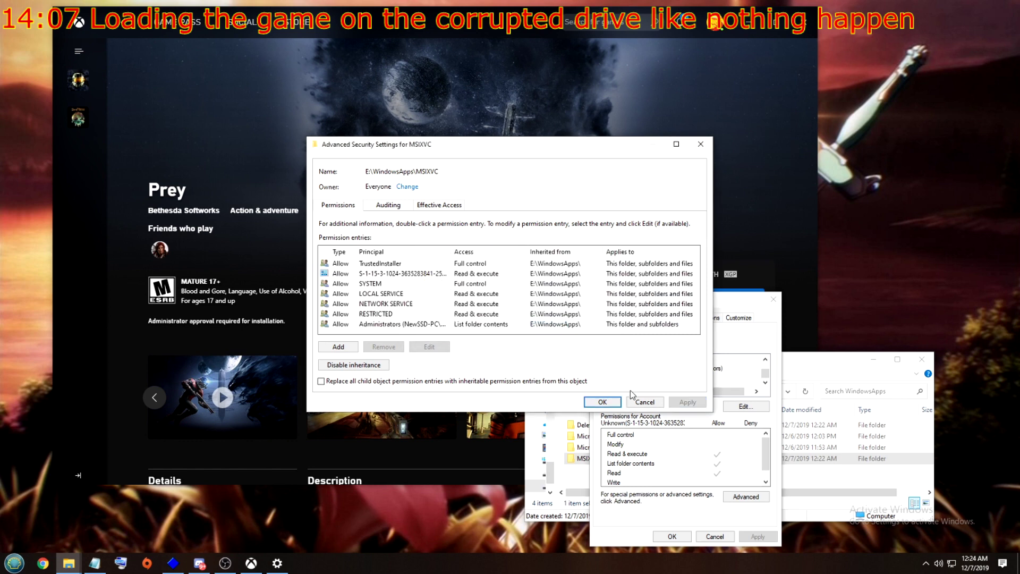
# Disable inheritance on the MSIXVC folder, keep the entries as explicit permissions, and remove the Administrators and RESTRICTED entries
pyautogui.click(385, 364)
pyautogui.click(445, 261)
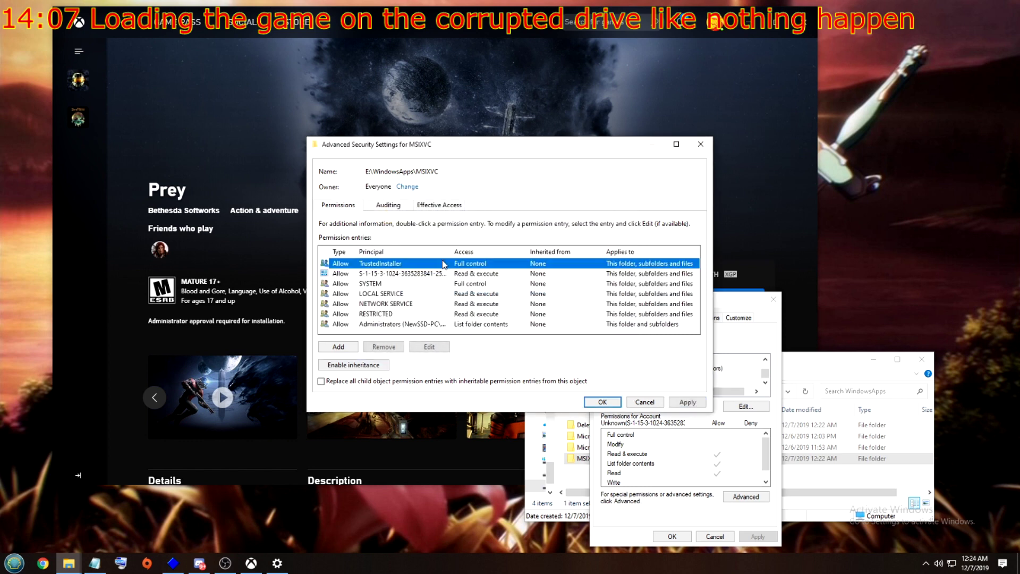
pyautogui.click(387, 324)
pyautogui.click(380, 346)
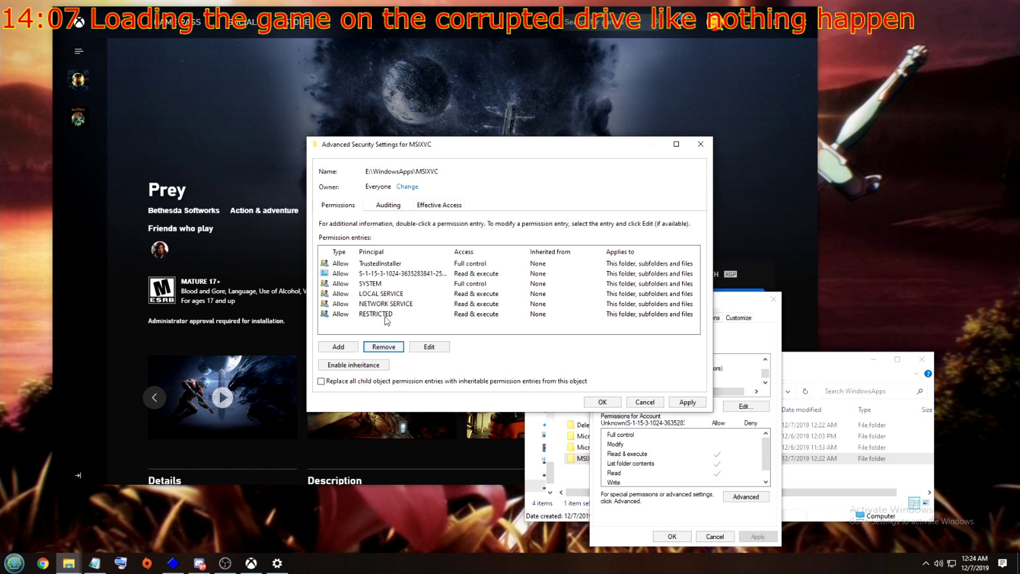
pyautogui.click(386, 313)
pyautogui.click(381, 346)
# Remove the NETWORK SERVICE, LOCAL SERVICE, unresolved S-1-15-3 account and TrustedInstaller entries, leaving only SYSTEM, and apply the MSIXVC permissions
pyautogui.click(385, 304)
pyautogui.click(385, 295)
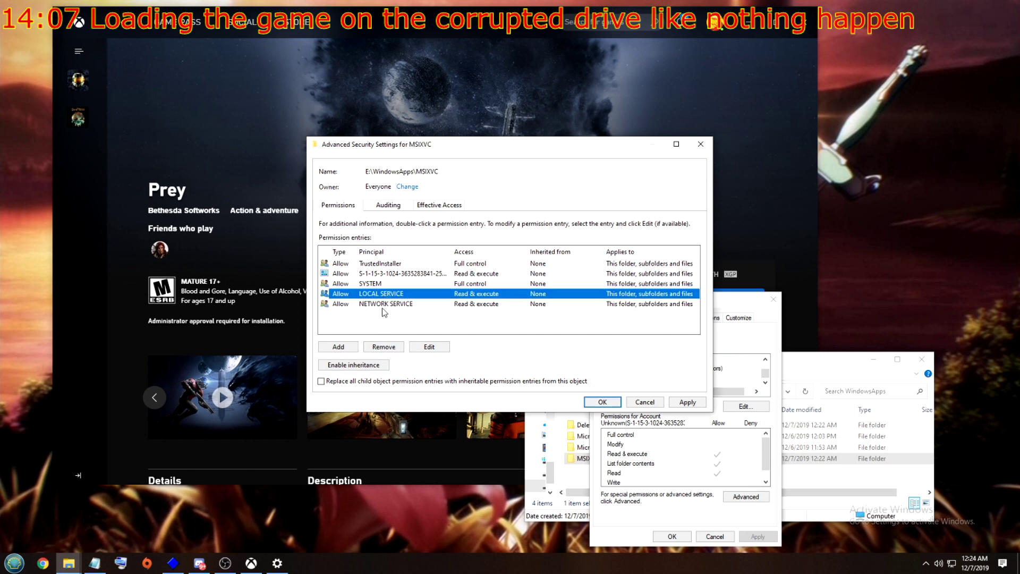
pyautogui.click(385, 347)
pyautogui.click(387, 294)
pyautogui.click(383, 346)
pyautogui.click(386, 273)
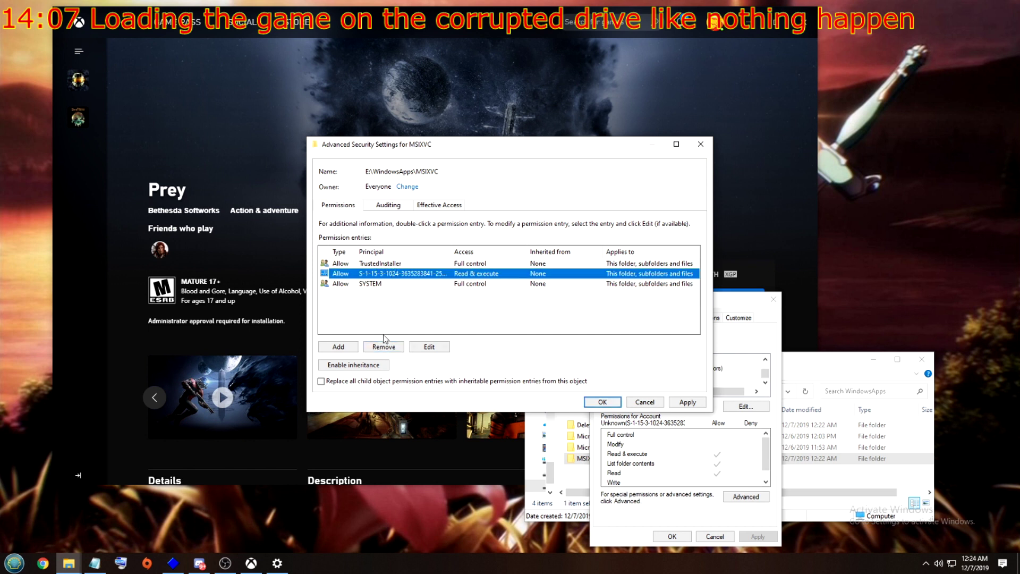
pyautogui.click(383, 347)
pyautogui.click(375, 252)
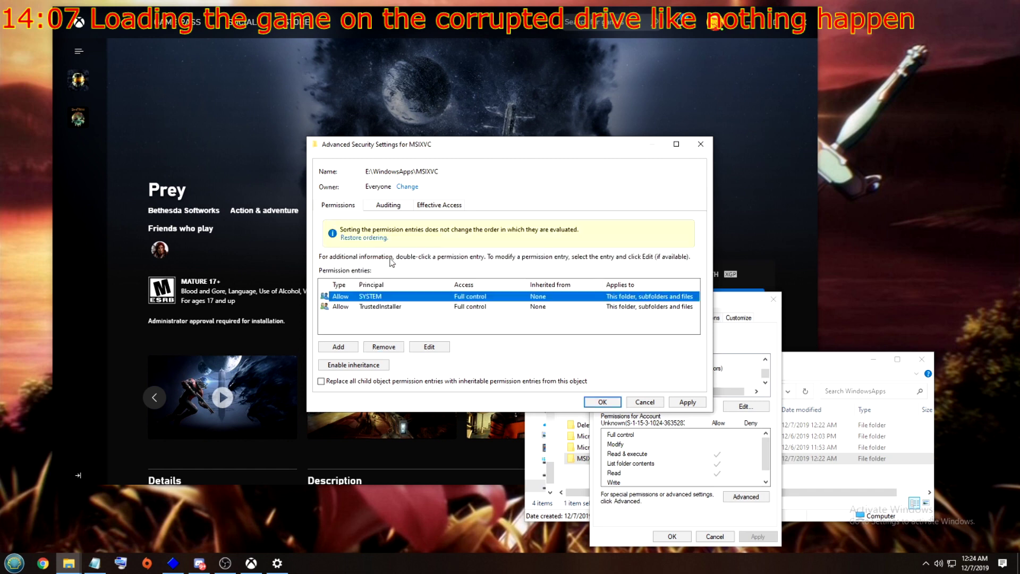
pyautogui.click(373, 307)
pyautogui.click(386, 345)
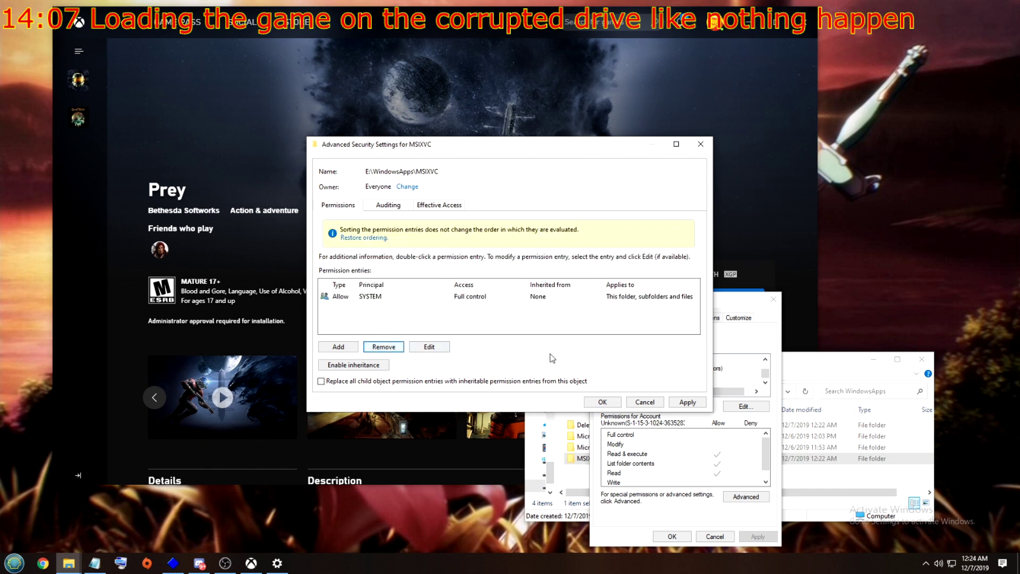
pyautogui.click(688, 403)
pyautogui.click(601, 402)
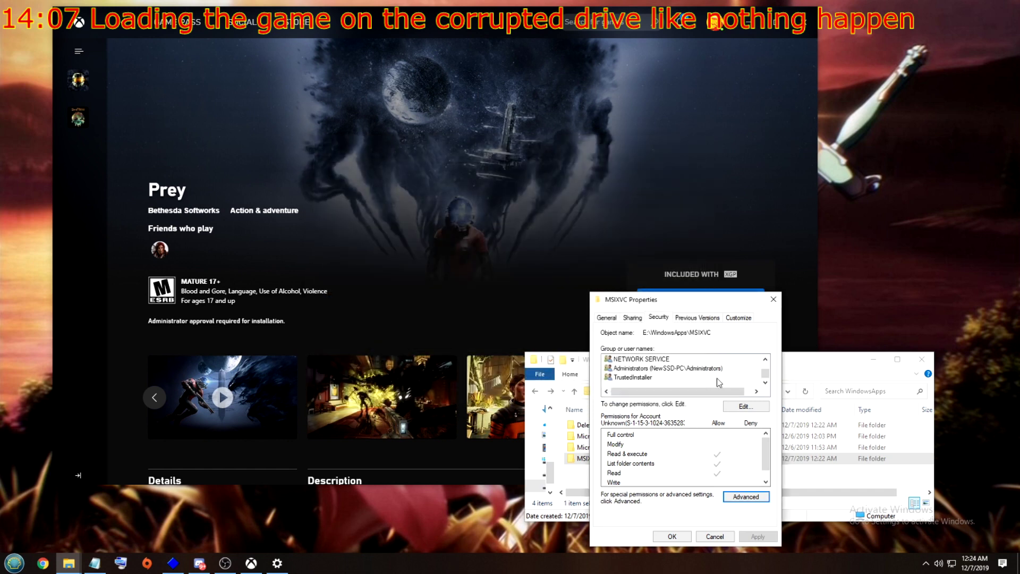
# Check which groups and users have permissions on the MSIXVC folder and close its properties
pyautogui.click(649, 371)
pyautogui.click(744, 406)
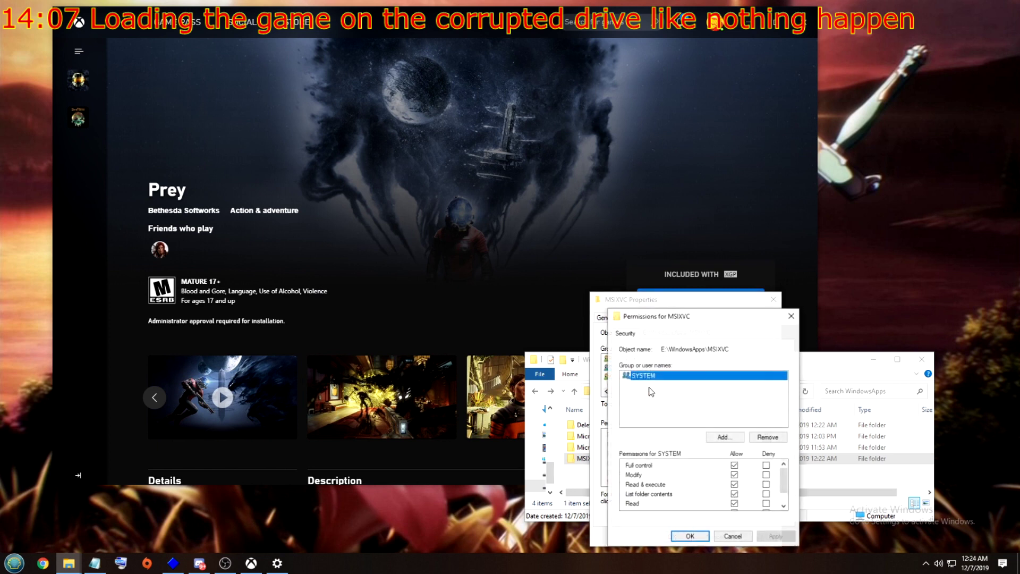
pyautogui.click(694, 536)
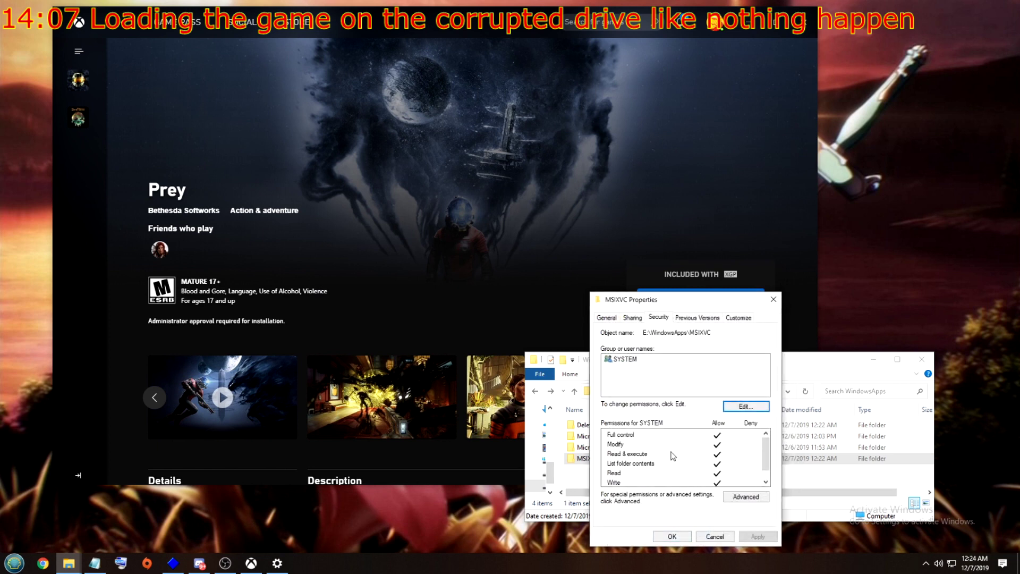
pyautogui.click(673, 537)
# Try to delete the MSIXVC folder from WindowsApps on Games 2 (E:)
pyautogui.rightClick(589, 466)
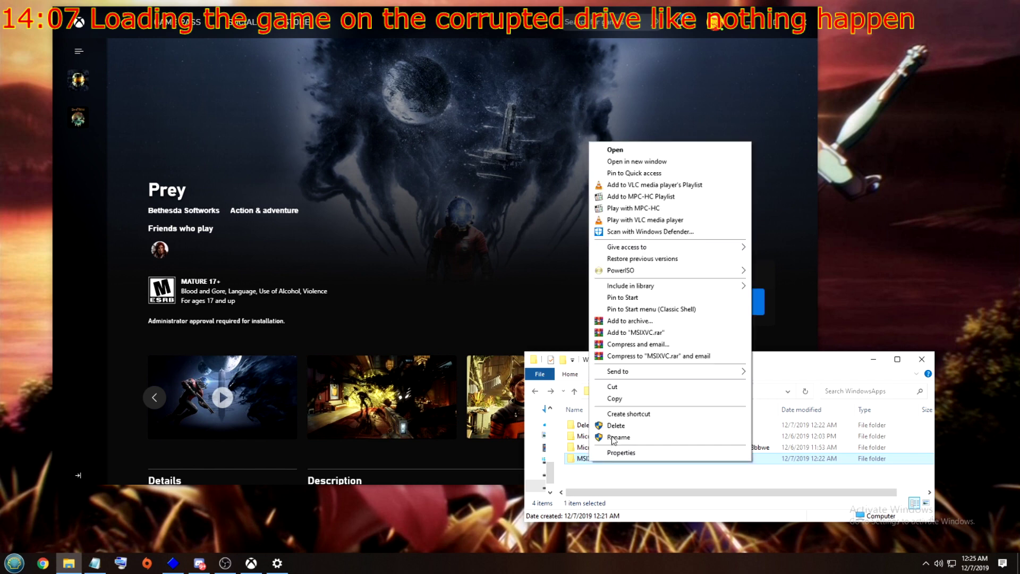
pyautogui.click(611, 424)
pyautogui.click(532, 226)
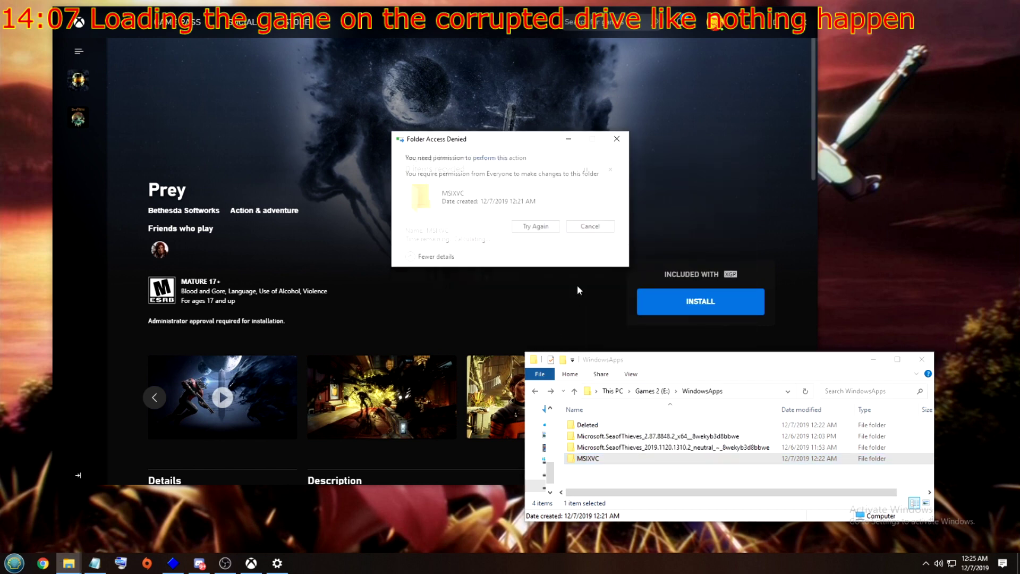
# Dismiss the access-denied message and start a new permission entry for the MSIXVC folder with the Administrators group as principal
pyautogui.click(590, 226)
pyautogui.click(587, 460)
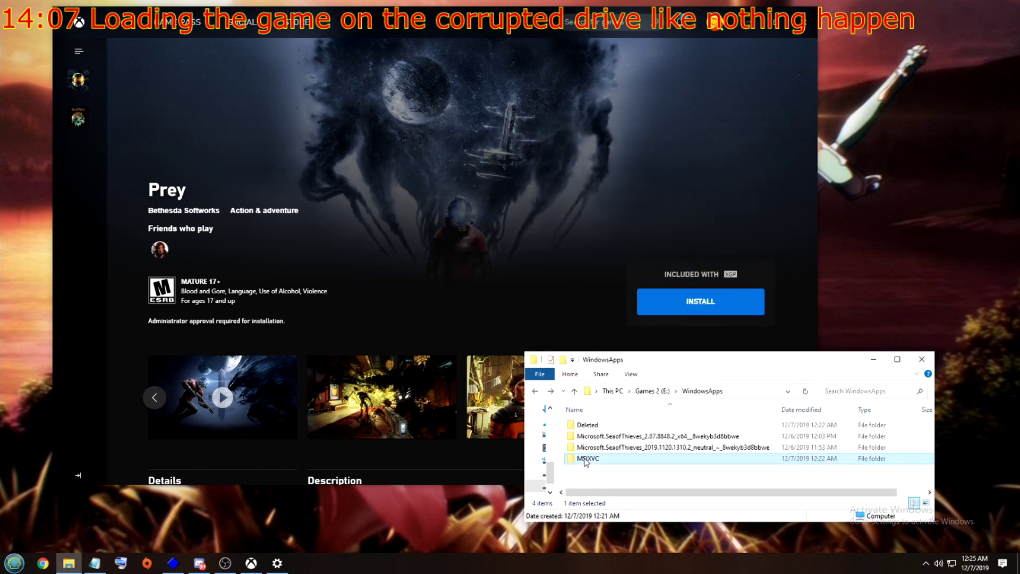
pyautogui.hotkey('alt', 'Return')
pyautogui.click(611, 414)
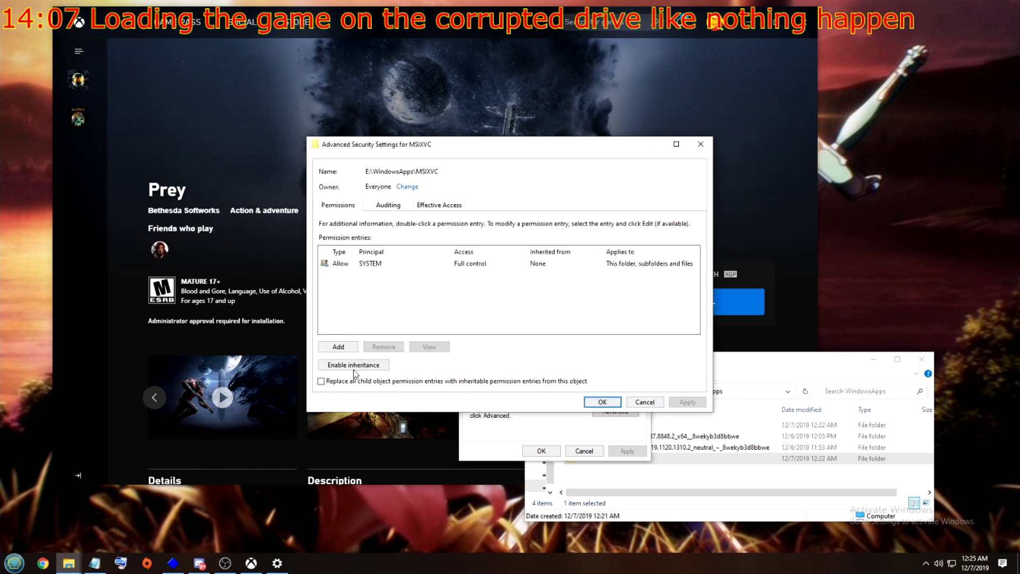
pyautogui.click(338, 345)
pyautogui.click(346, 153)
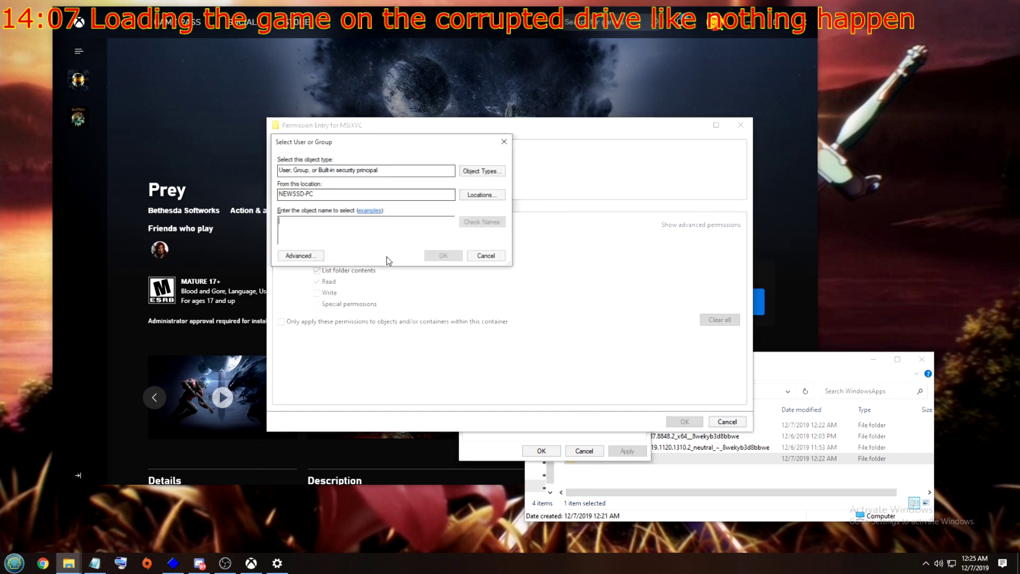
pyautogui.click(310, 254)
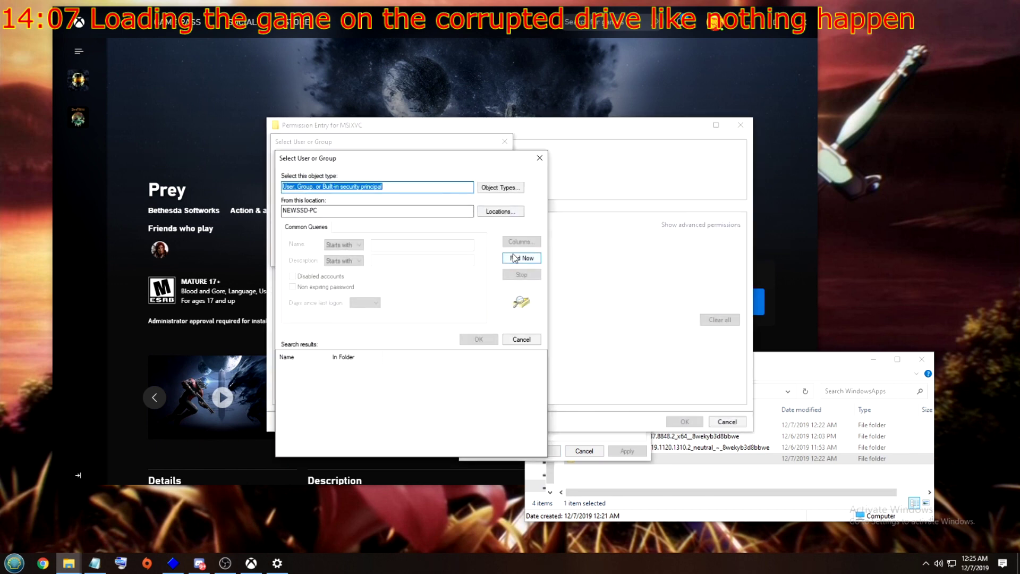
pyautogui.press('Return')
pyautogui.doubleClick(325, 387)
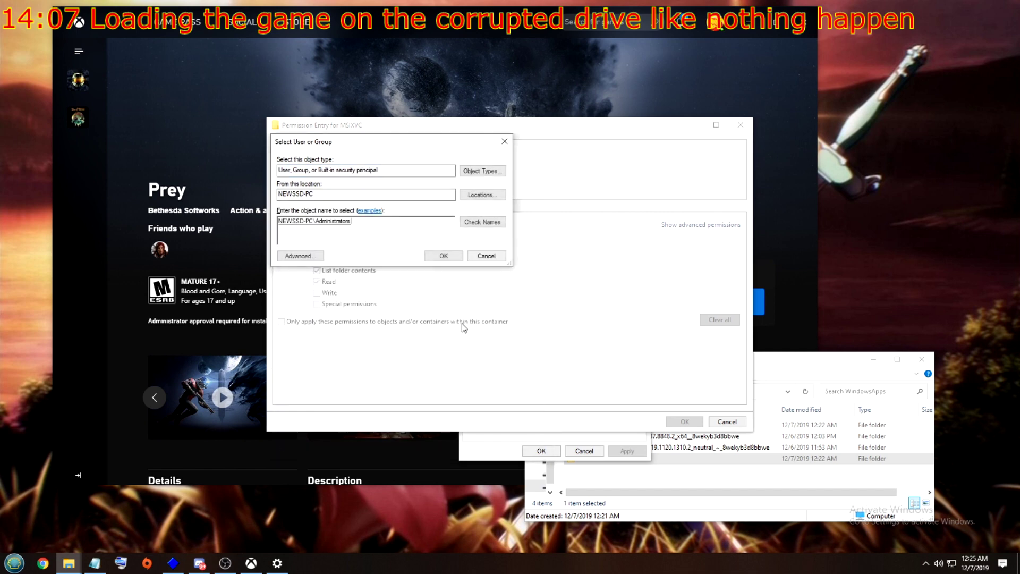
pyautogui.click(447, 256)
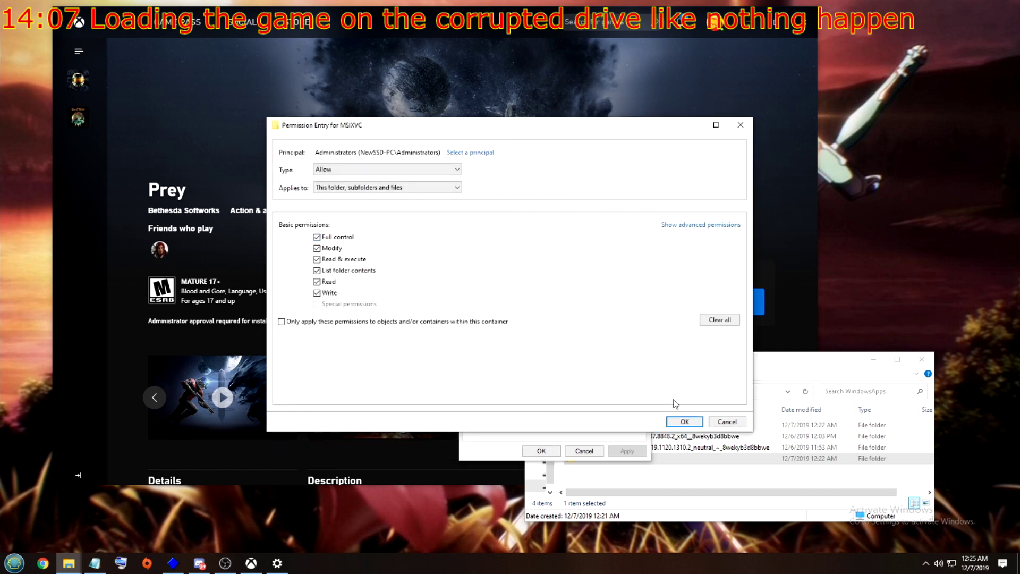
# Grant Administrators full control of this folder, subfolders and files in MSIXVC, and close its properties
pyautogui.click(685, 421)
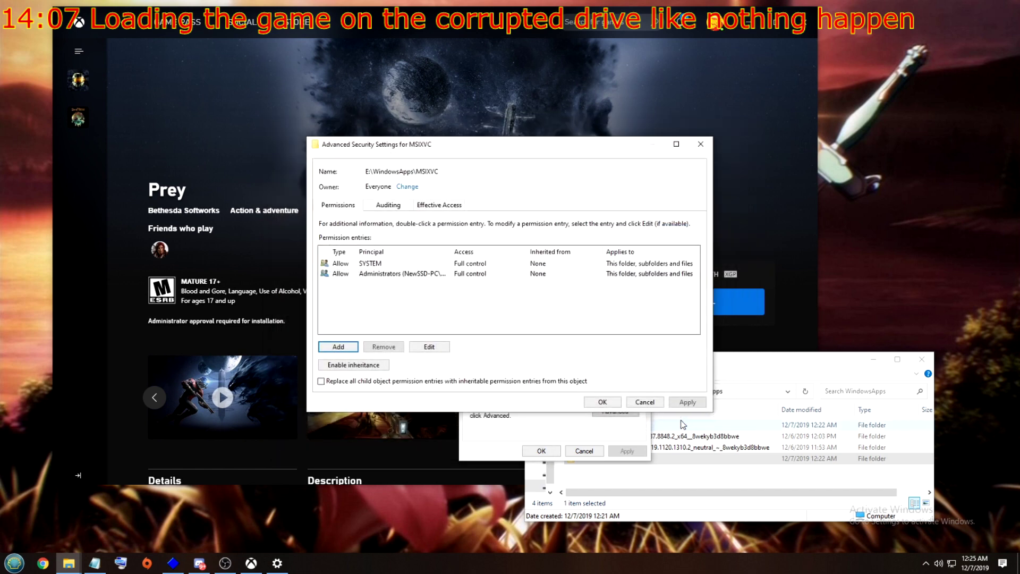
pyautogui.click(600, 403)
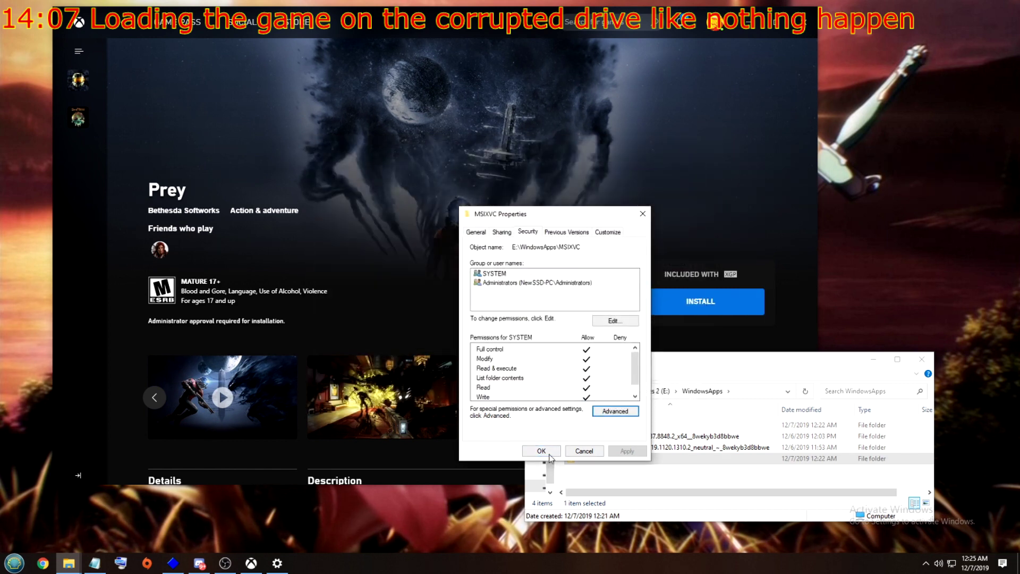
pyautogui.click(550, 455)
# Delete the MSIXVC folder from WindowsApps on Games 2 (E:), moving it to the Recycle Bin
pyautogui.rightClick(594, 461)
pyautogui.click(616, 427)
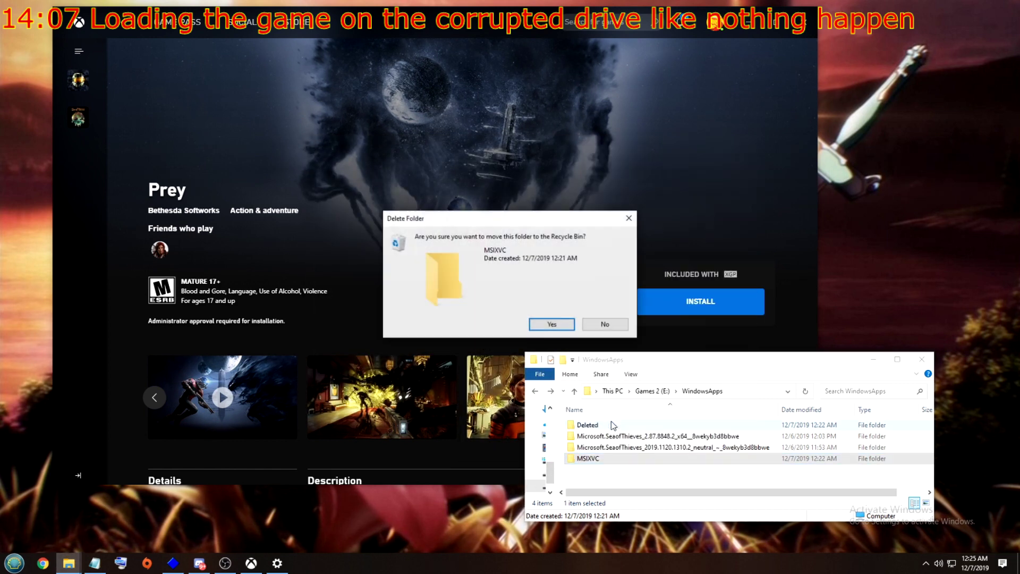
pyautogui.click(554, 323)
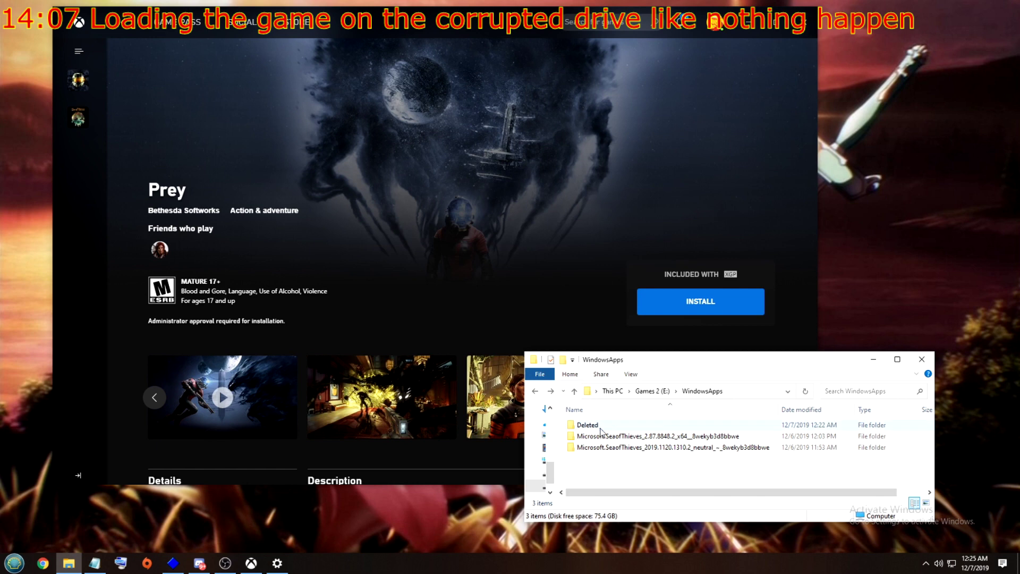
# Start installing Prey on drive E: in the Xbox app
pyautogui.click(688, 307)
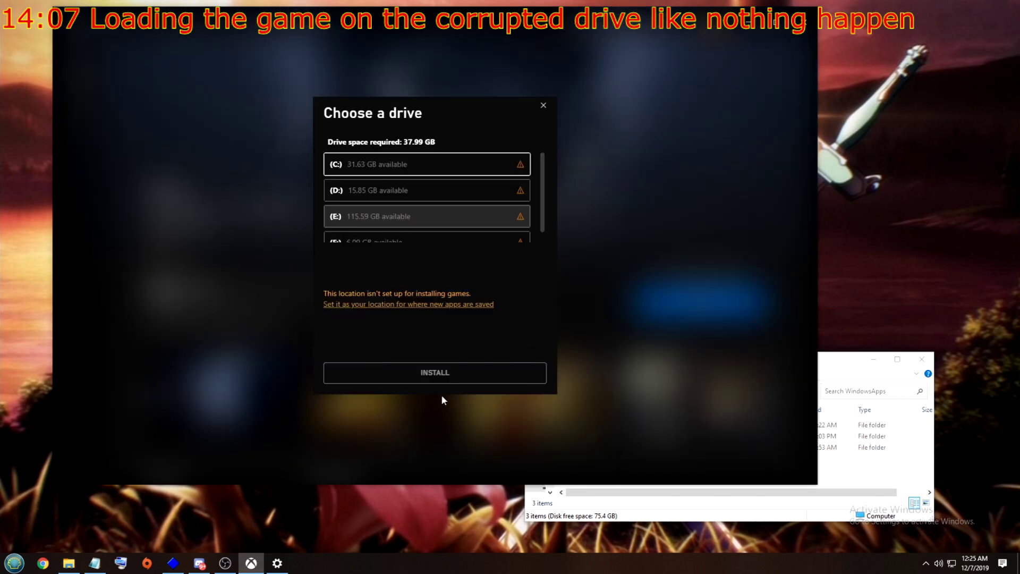
pyautogui.click(437, 376)
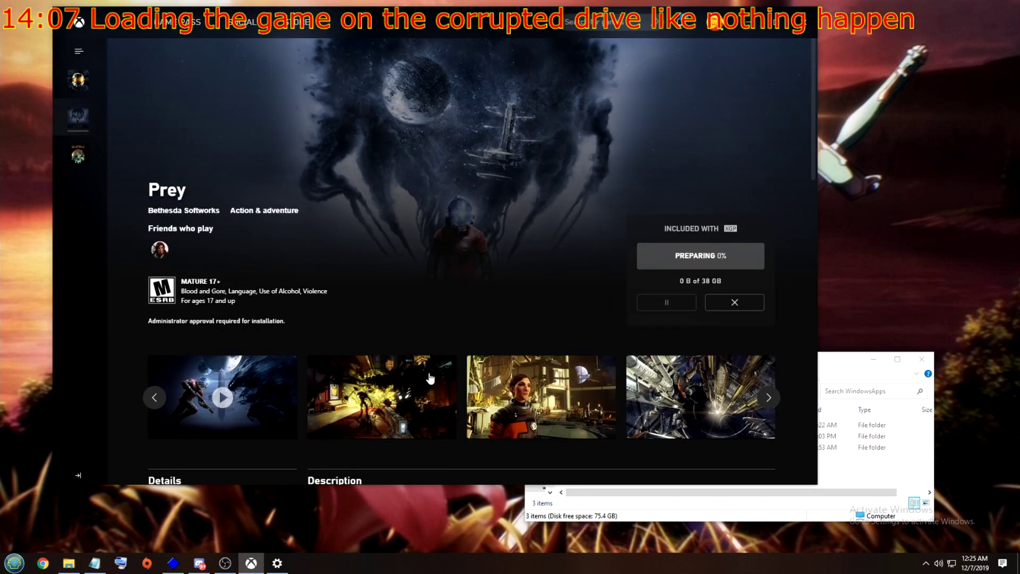
# Check the groups and users listed in the security properties of the recreated MSIXVC folder, including TrustedInstaller
pyautogui.click(840, 360)
pyautogui.rightClick(587, 458)
pyautogui.click(623, 448)
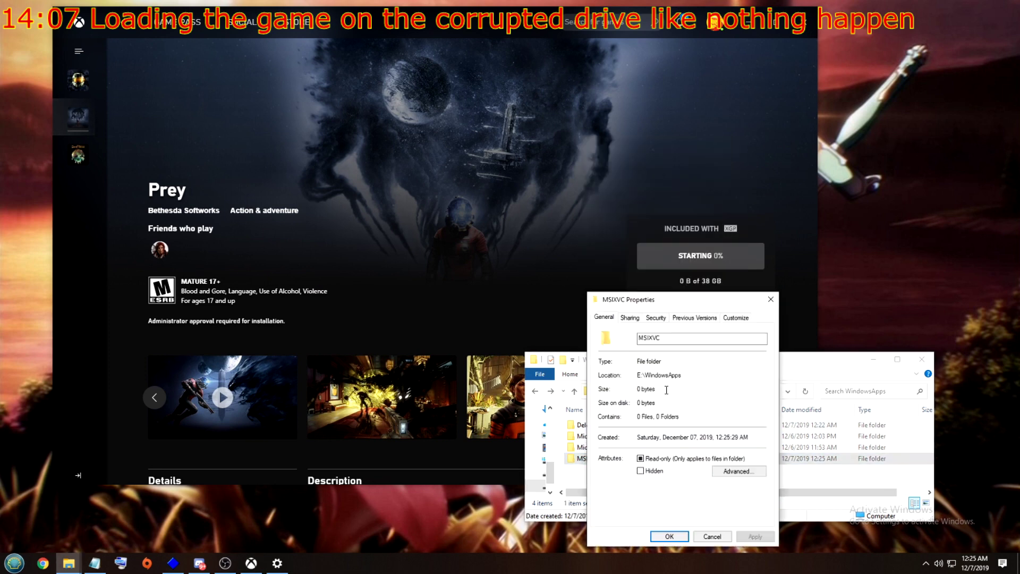
pyautogui.click(656, 317)
pyautogui.moveTo(766, 372); pyautogui.dragTo(761, 380)
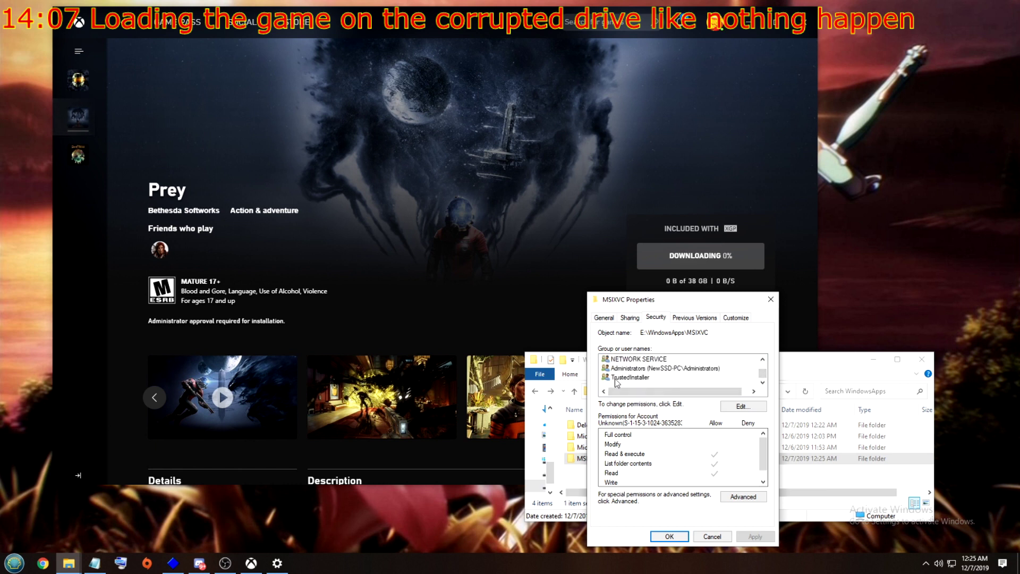
pyautogui.click(642, 372)
pyautogui.click(643, 377)
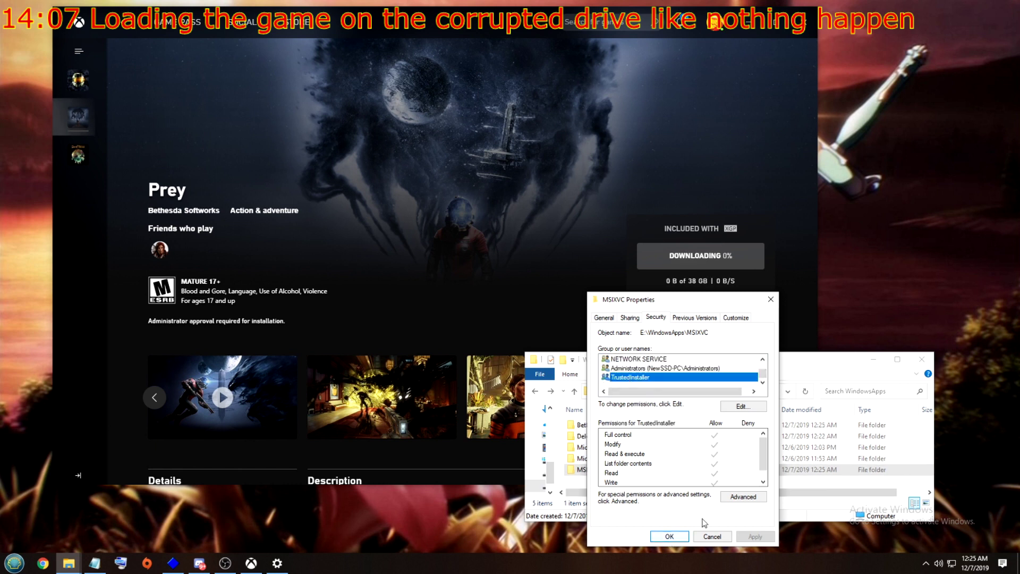
# Examine the individual permission entries, owner and advanced security settings of the new MSIXVC folder, and close its properties
pyautogui.click(743, 406)
pyautogui.click(651, 402)
pyautogui.click(644, 385)
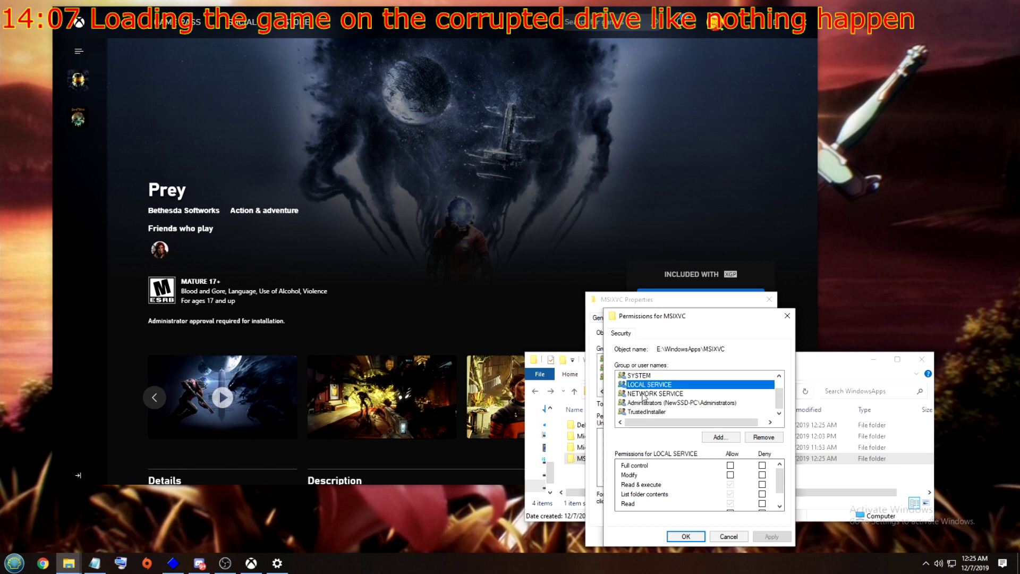
pyautogui.click(644, 393)
pyautogui.scroll(1, 644, 393)
pyautogui.click(642, 394)
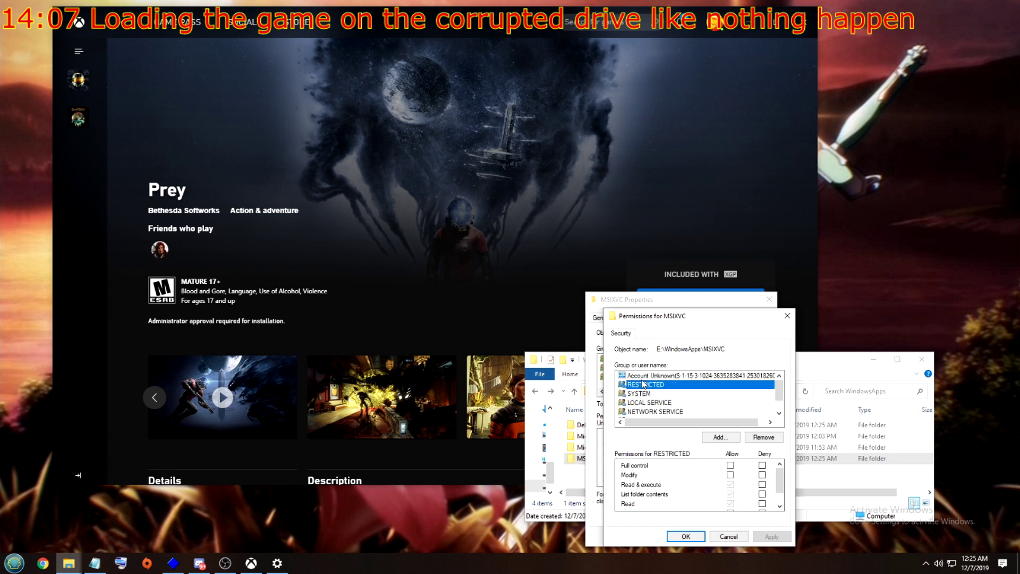
pyautogui.press('End')
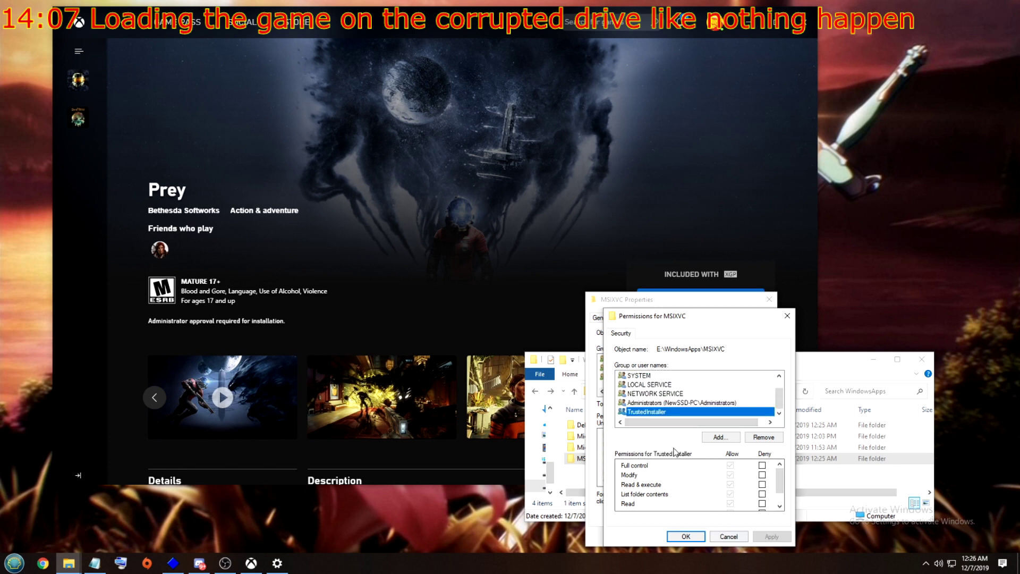
pyautogui.click(648, 403)
pyautogui.click(646, 413)
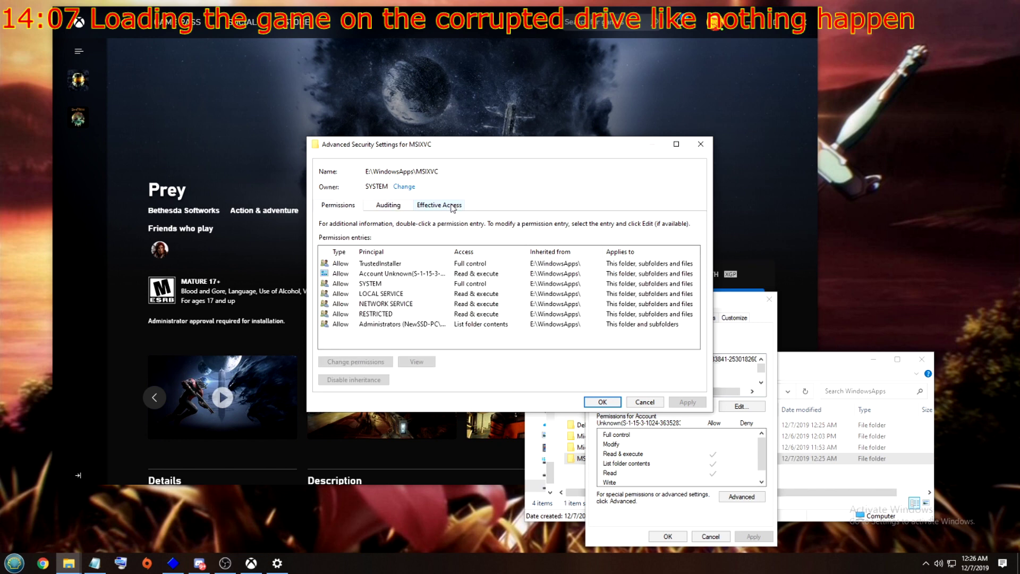
pyautogui.click(701, 144)
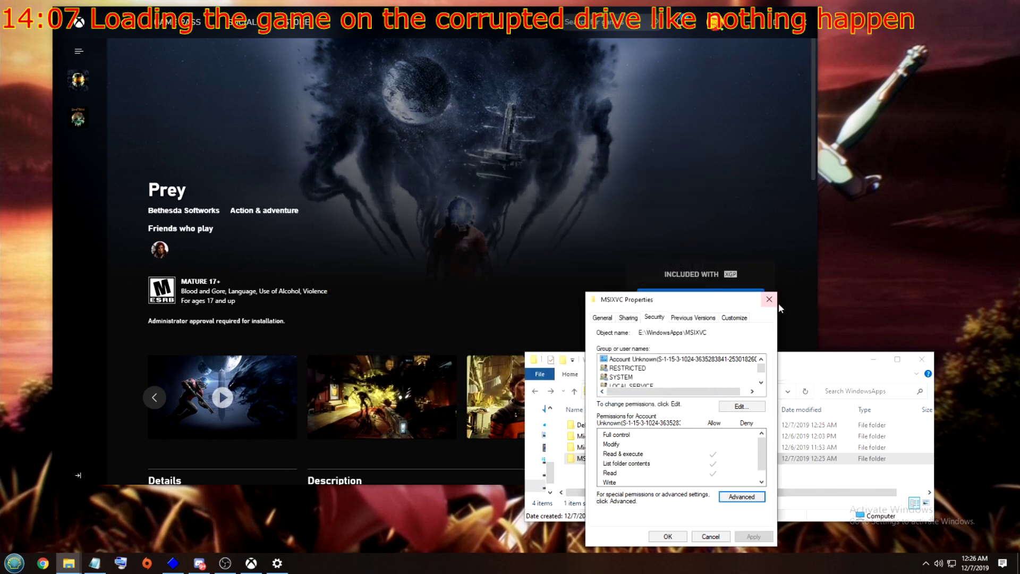
pyautogui.click(769, 299)
# Close the Xbox app and the extra This PC window
pyautogui.click(780, 22)
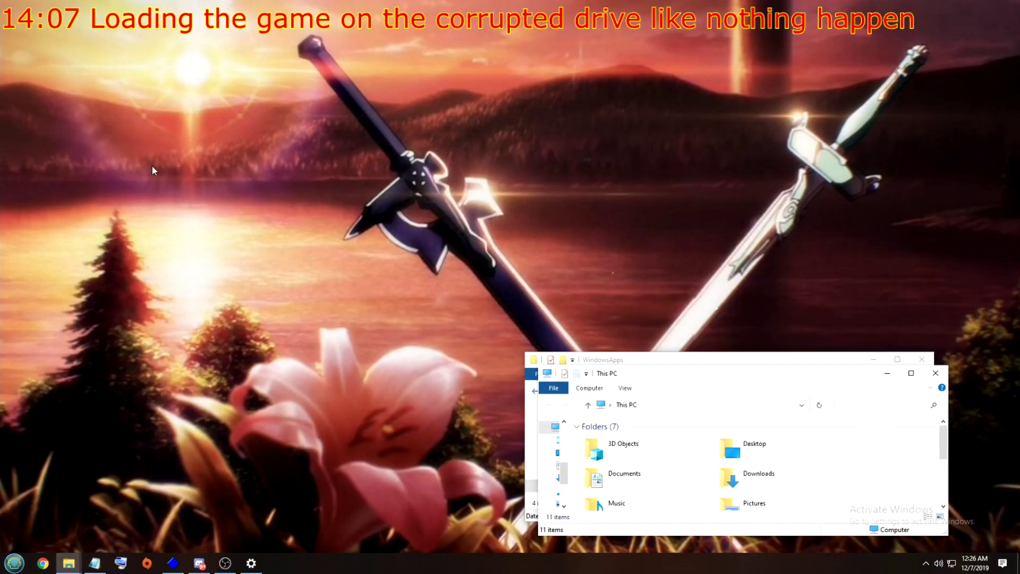
pyautogui.moveTo(720, 356); pyautogui.dragTo(721, 292)
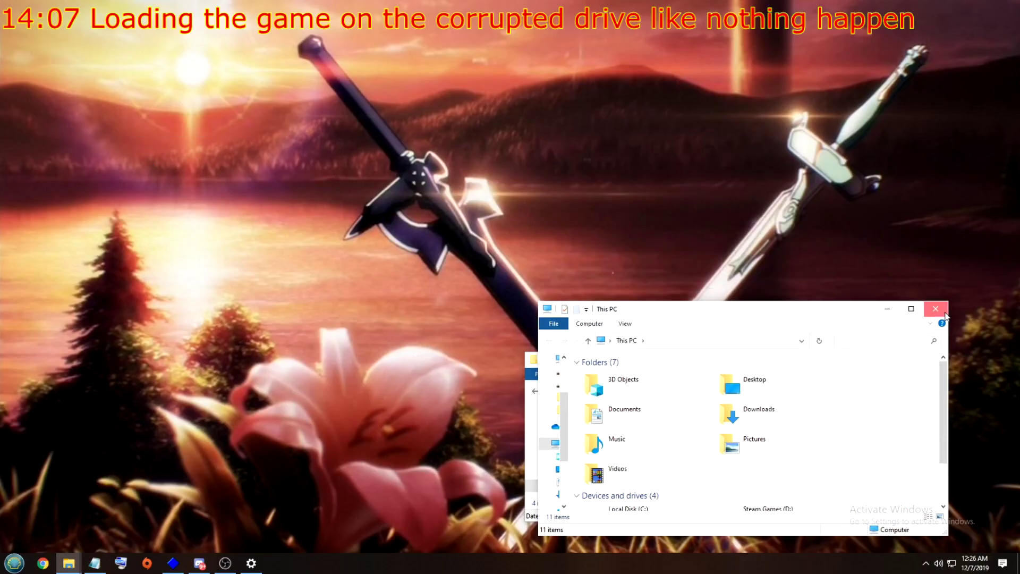
pyautogui.click(937, 311)
# Open Apps & features in Windows Settings and search the installed apps for "halo"
pyautogui.click(14, 563)
pyautogui.click(13, 526)
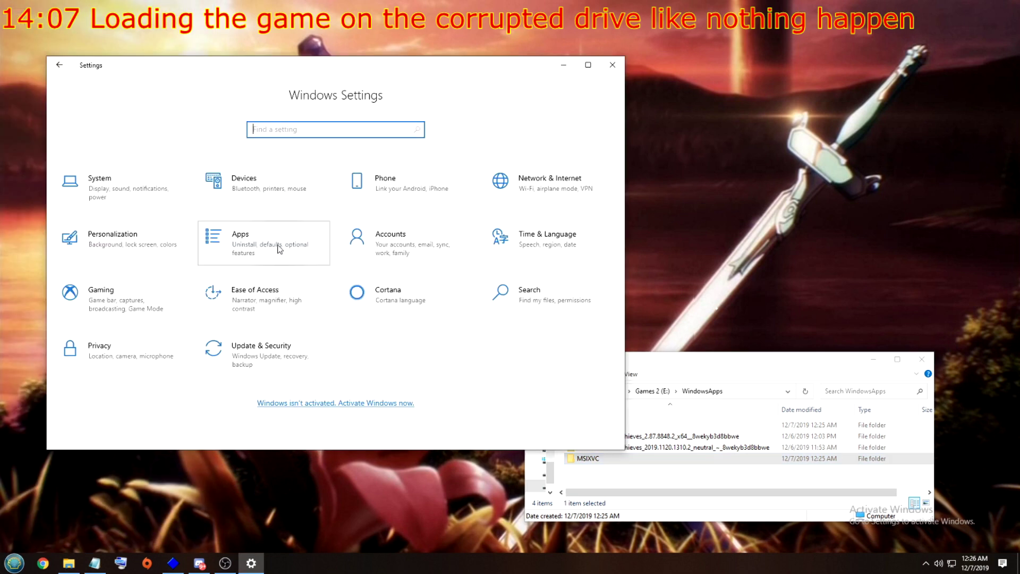
pyautogui.click(388, 254)
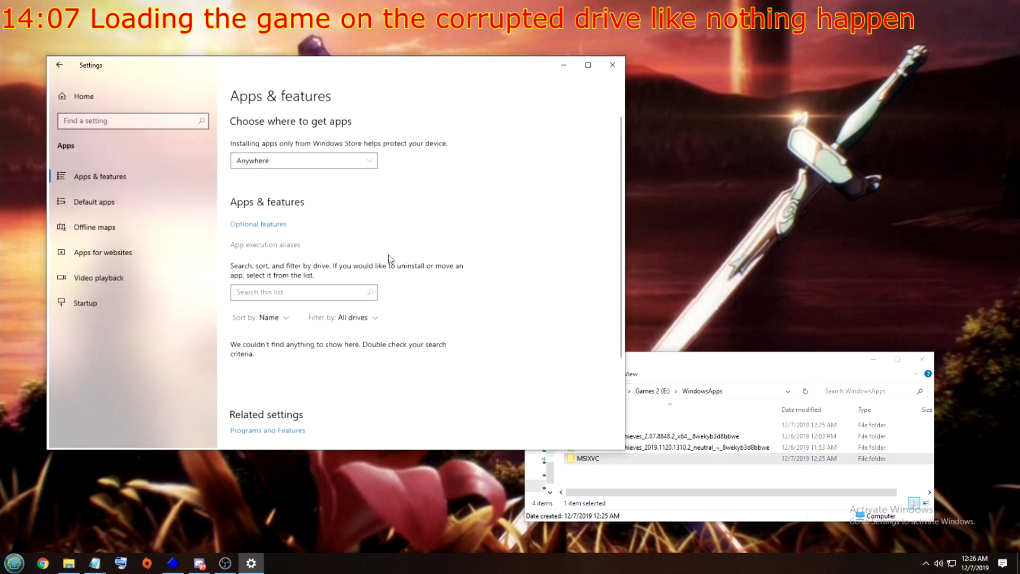
pyautogui.click(243, 295)
pyautogui.write('ha')
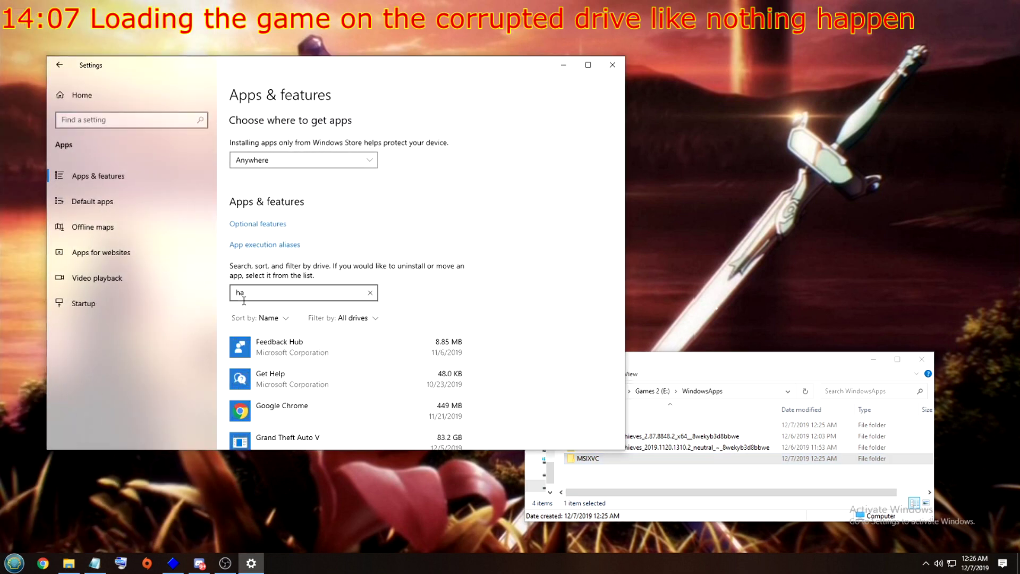
pyautogui.write('lo')
# Move Halo: The Master Chief Collection to Games 2 (E:)
pyautogui.click(291, 348)
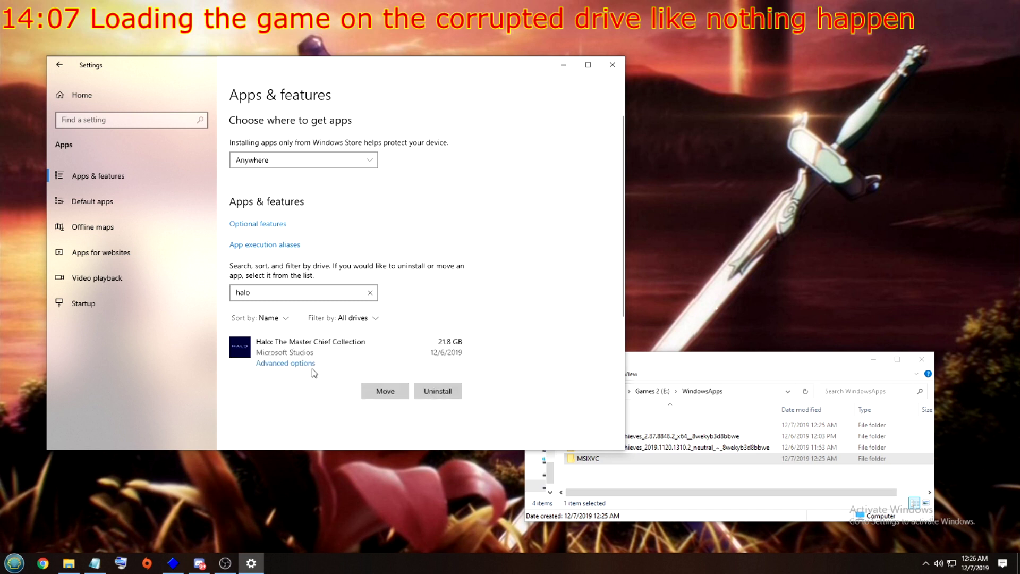
pyautogui.click(370, 392)
pyautogui.click(330, 327)
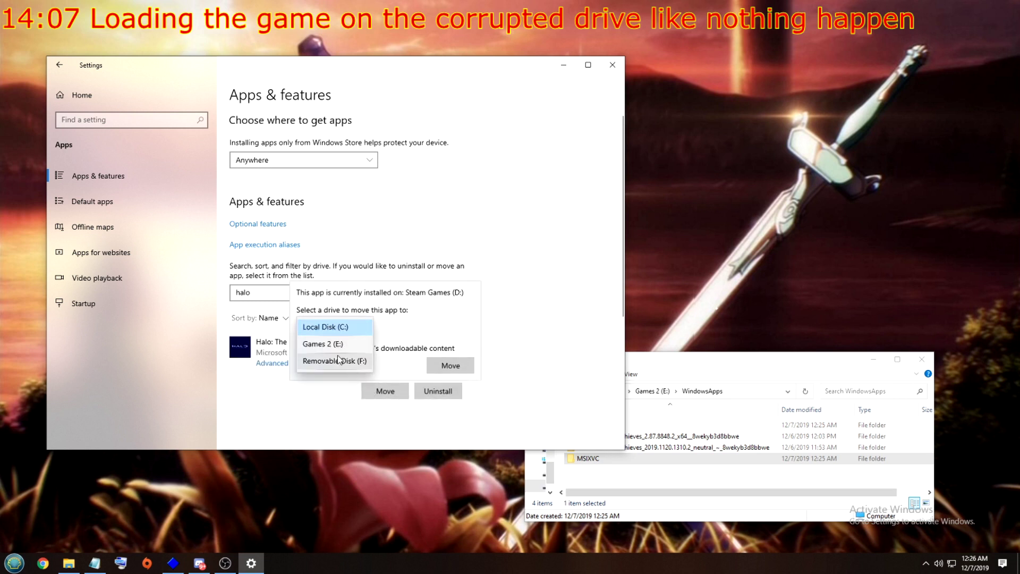
pyautogui.click(327, 343)
pyautogui.click(450, 367)
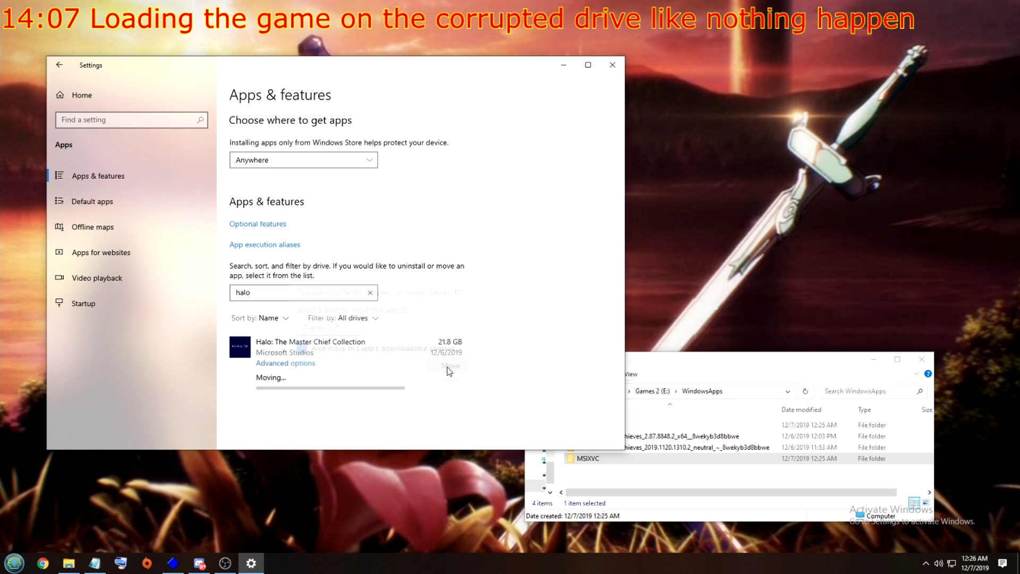
# Check the advanced security entries of the Microsoft.Chelan_1.1246.0.0 folder in WindowsApps on drive E: and close its properties
pyautogui.click(667, 366)
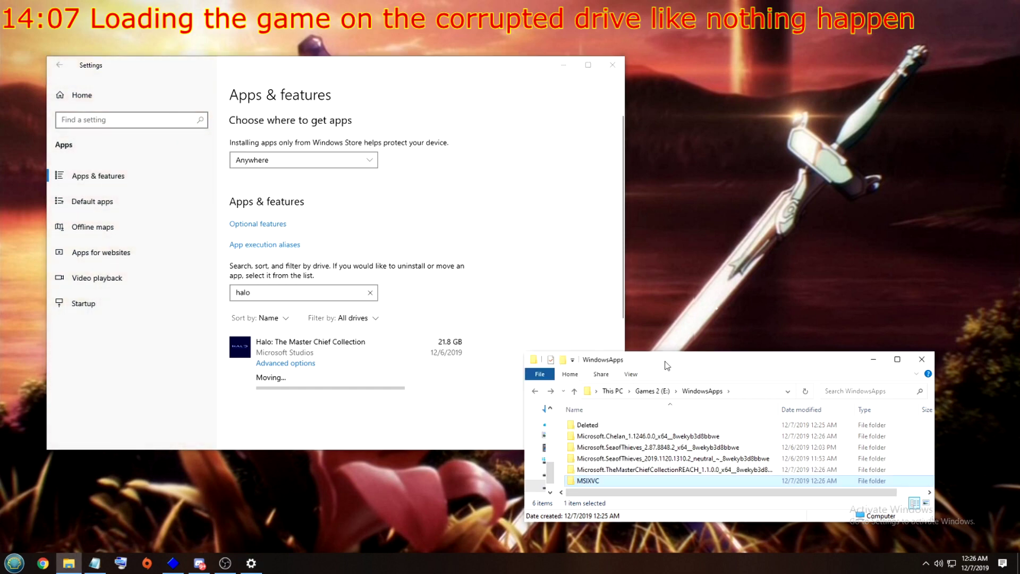
pyautogui.moveTo(667, 365); pyautogui.dragTo(729, 352)
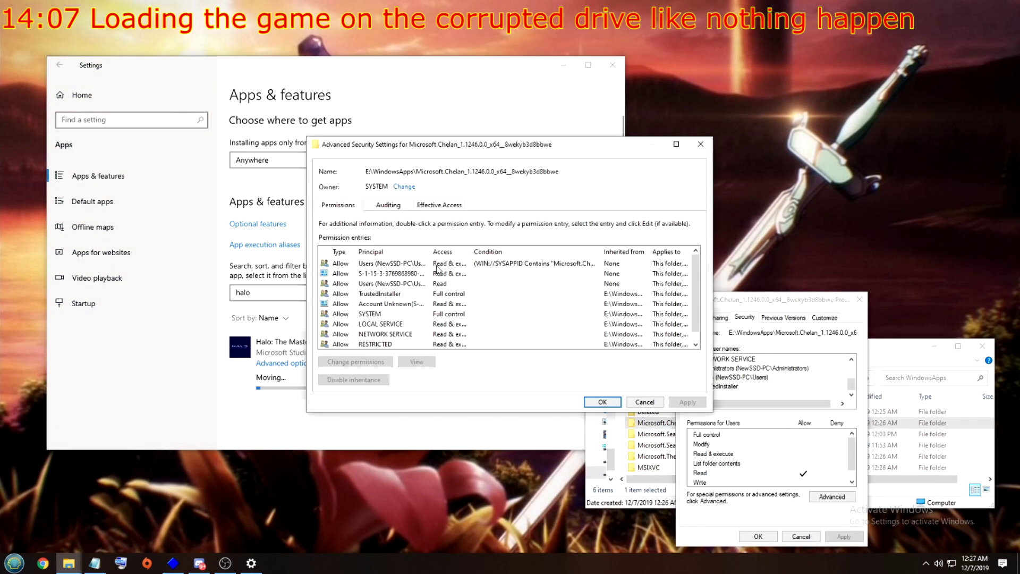
pyautogui.click(859, 299)
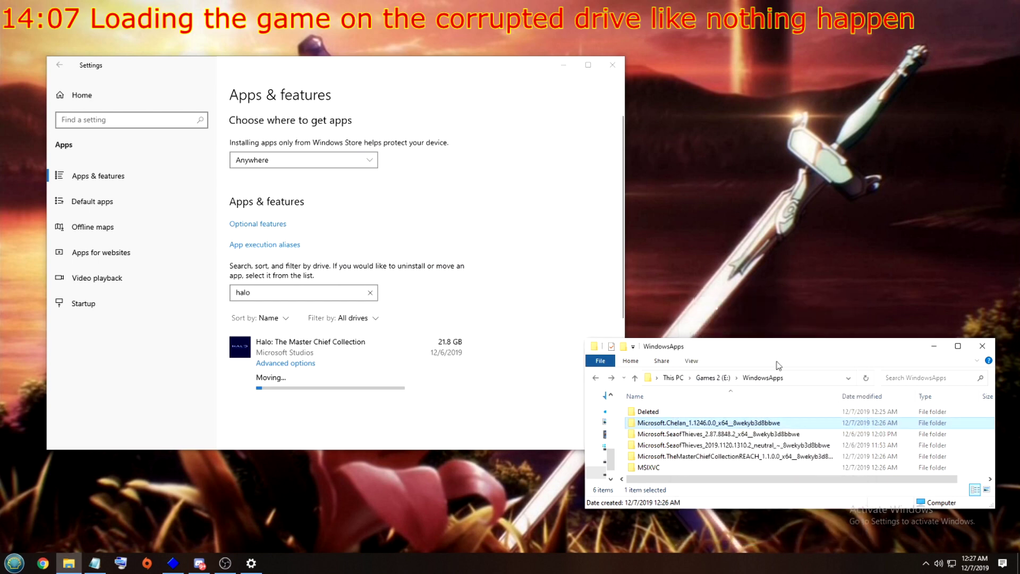
# Open the advanced security settings of the Microsoft.TheMasterChiefCollectionREACH_1.1.0.0 folder in WindowsApps
pyautogui.rightClick(691, 457)
pyautogui.click(722, 450)
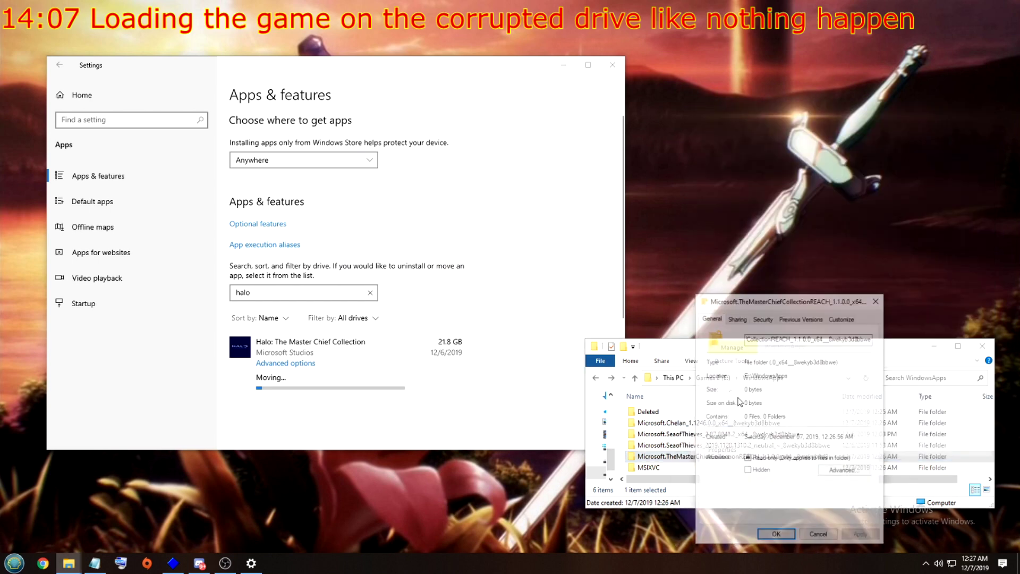
pyautogui.hotkey('ctrl', 'Tab')
pyautogui.hotkey('ctrl', 'Tab')
pyautogui.click(850, 497)
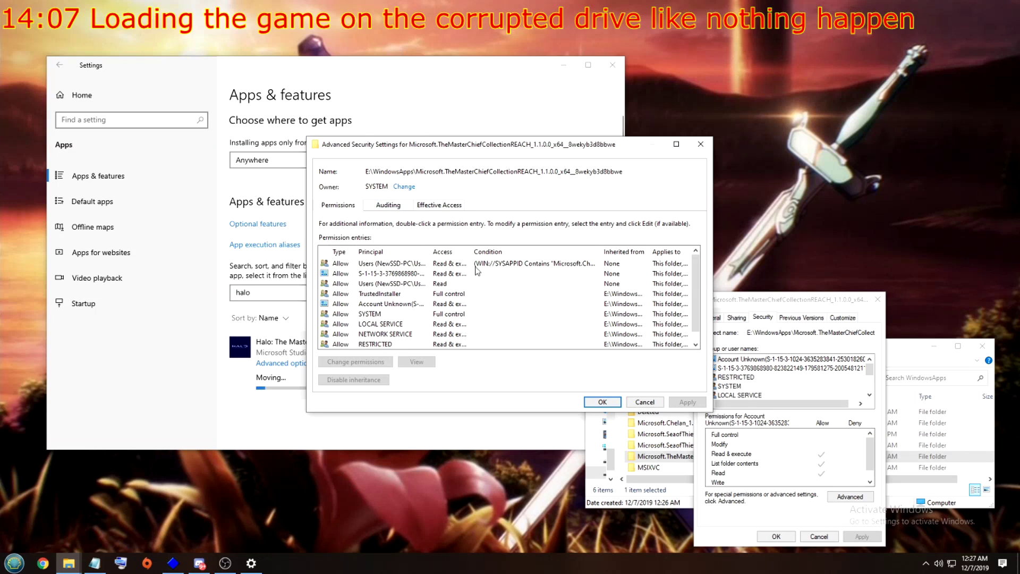
# Examine the access levels of the Users entries and other principals on the TheMasterChiefCollectionREACH folder, widening the columns to read them
pyautogui.click(441, 264)
pyautogui.moveTo(470, 250); pyautogui.dragTo(497, 249)
pyautogui.scroll(-1, 501, 326)
pyautogui.scroll(1, 500, 325)
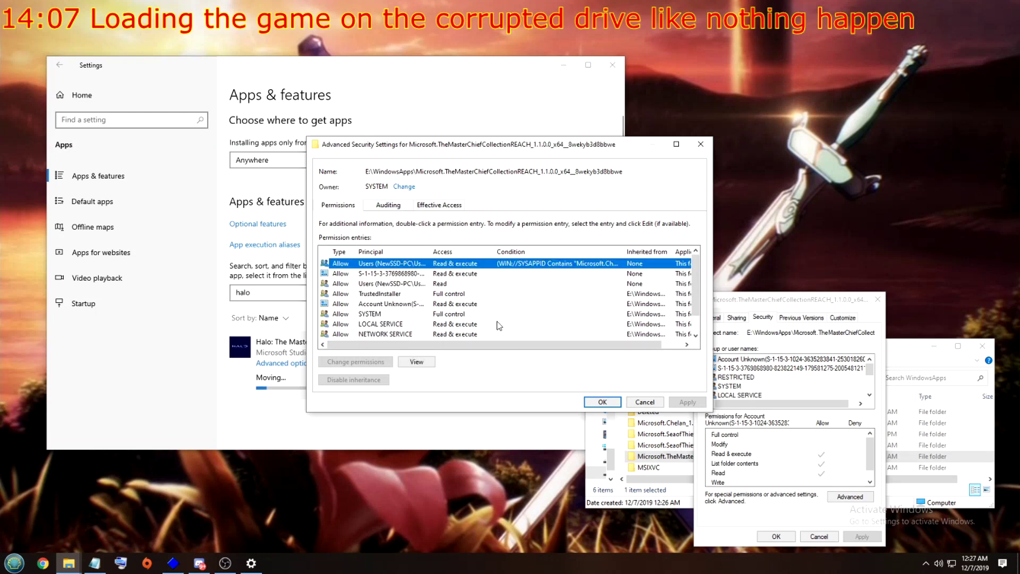
pyautogui.click(431, 284)
pyautogui.click(450, 265)
pyautogui.click(441, 283)
pyautogui.moveTo(431, 251); pyautogui.dragTo(483, 256)
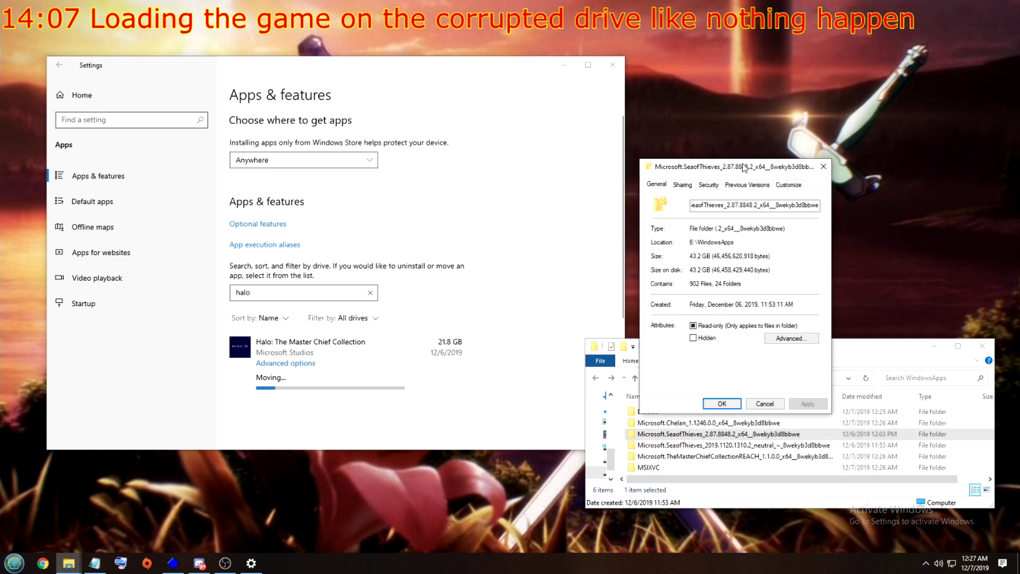
# Check the advanced security entries of the Microsoft.SeaofThieves_2.87.8848.2 folder in WindowsApps, widening the Principal column, and close its properties
pyautogui.click(709, 185)
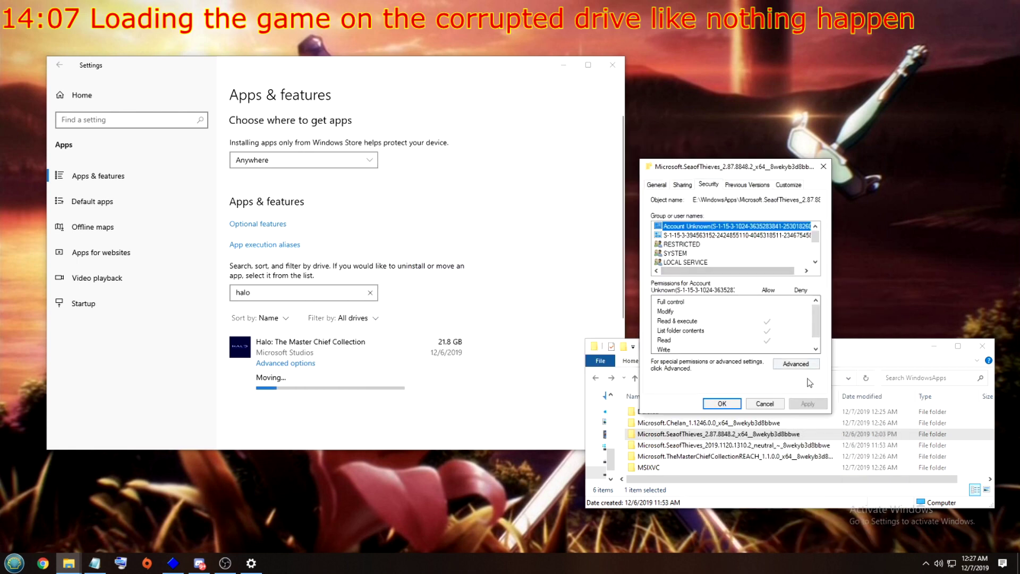
pyautogui.click(796, 364)
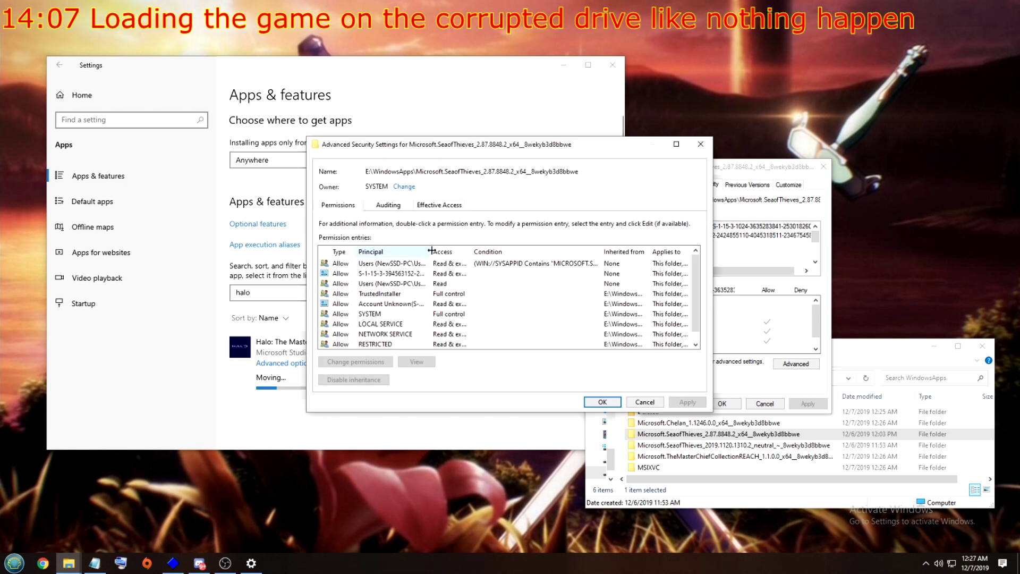
pyautogui.moveTo(430, 251); pyautogui.dragTo(493, 251)
pyautogui.scroll(-1, 475, 291)
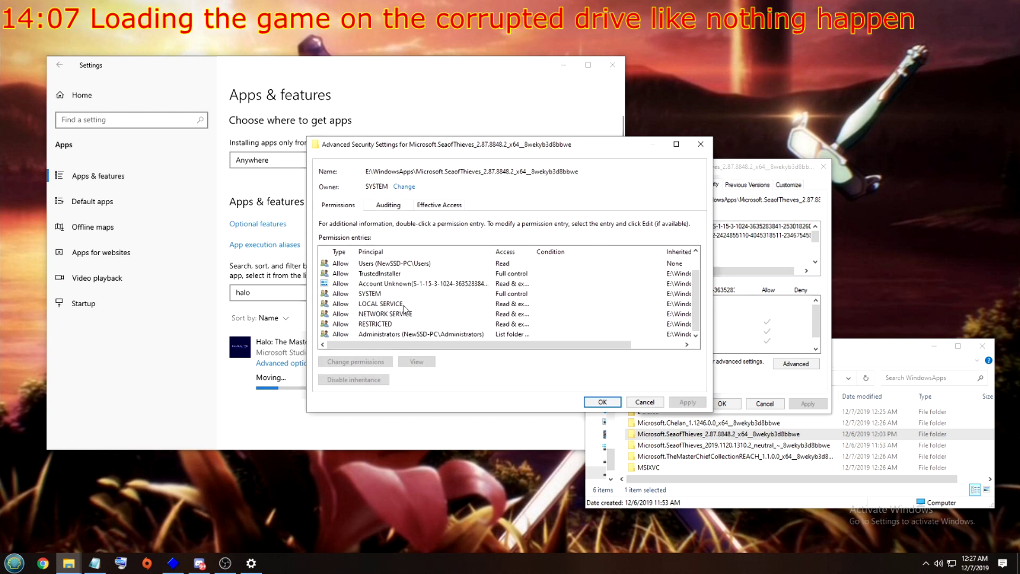
pyautogui.scroll(1, 402, 338)
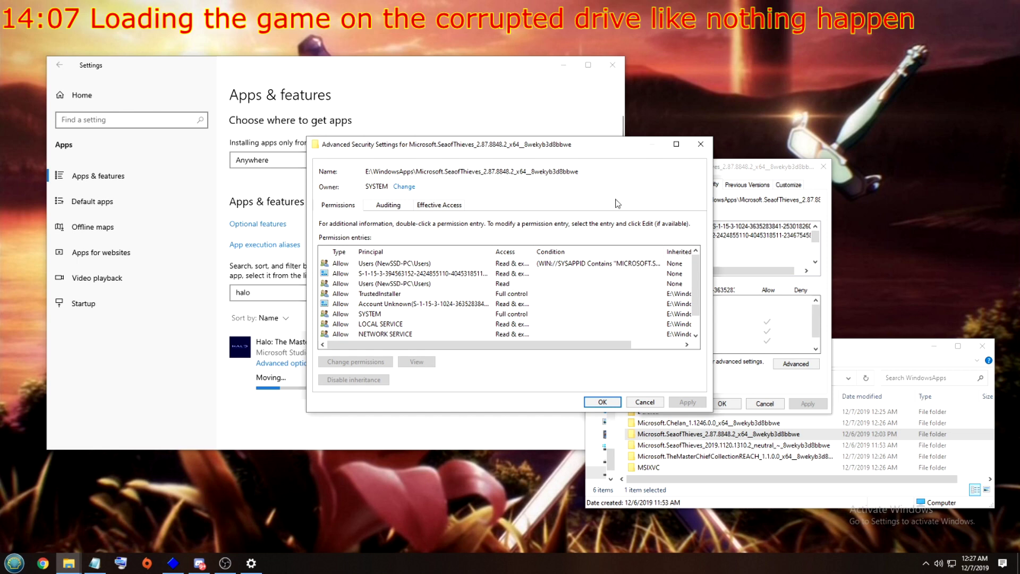
pyautogui.click(701, 144)
pyautogui.moveTo(754, 166); pyautogui.dragTo(719, 136)
pyautogui.click(788, 136)
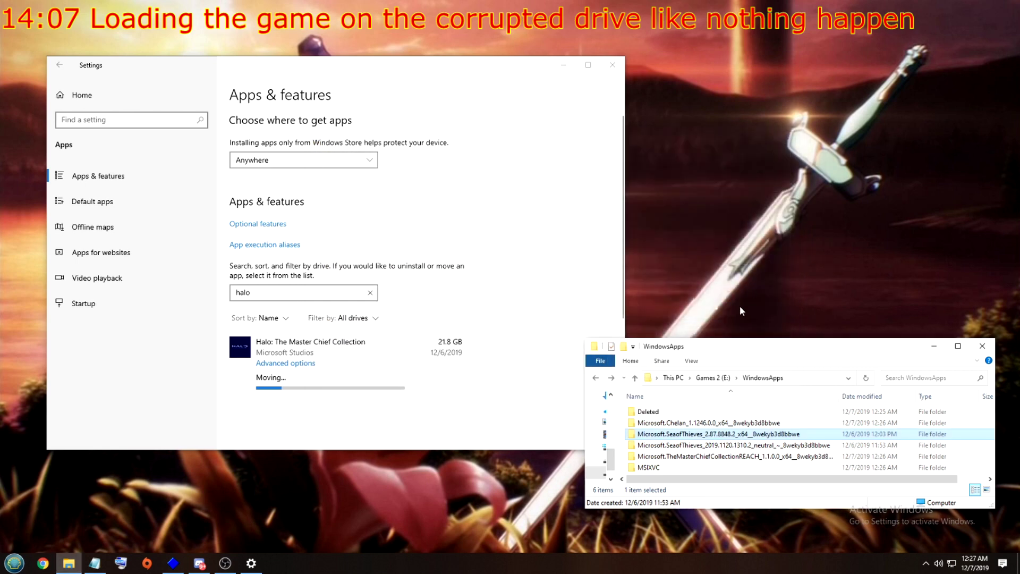
pyautogui.moveTo(681, 341)
pyautogui.mouseDown()
pyautogui.moveTo(685, 333)
pyautogui.moveTo(720, 367)
pyautogui.moveTo(691, 355)
pyautogui.mouseUp()
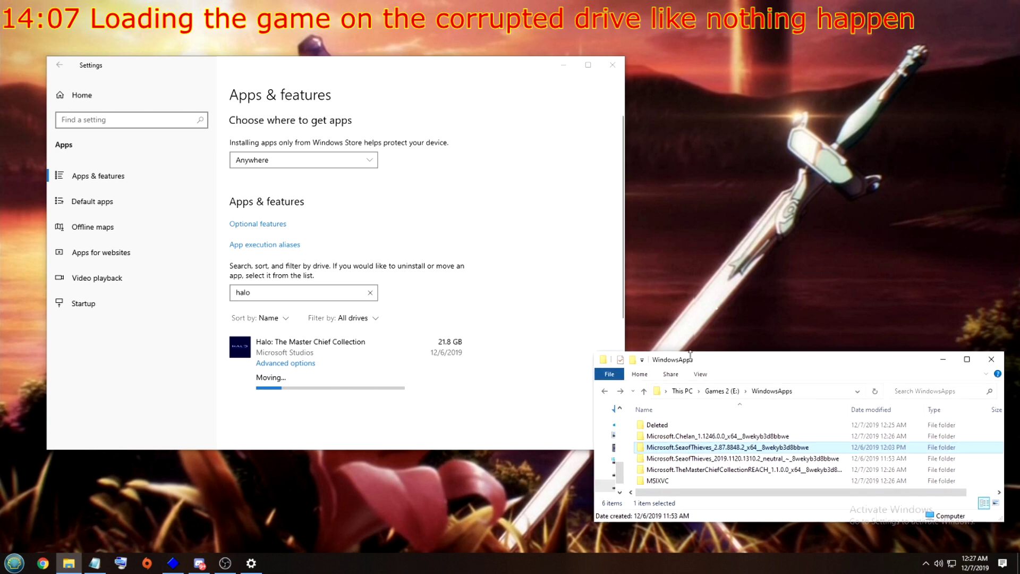